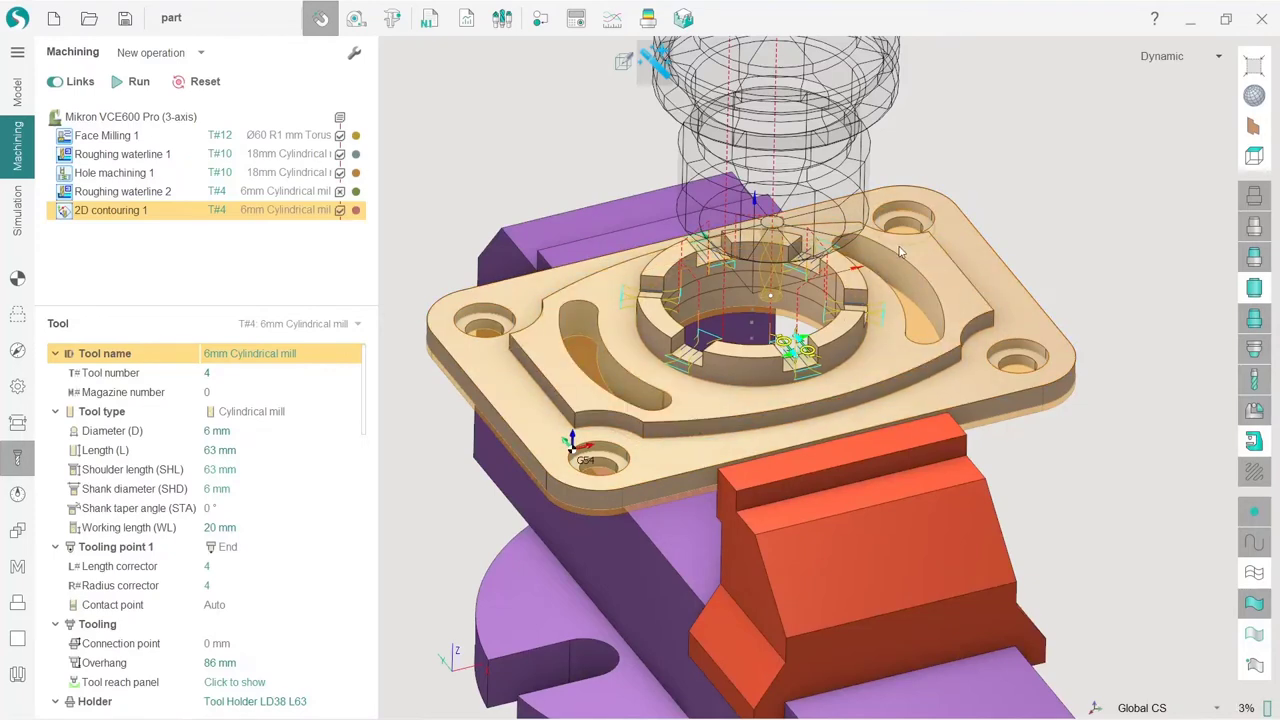
Hide the fixture, tool holder, tool, workpiece and toolpath so that only the part model is displayed
click(1254, 410)
click(1255, 380)
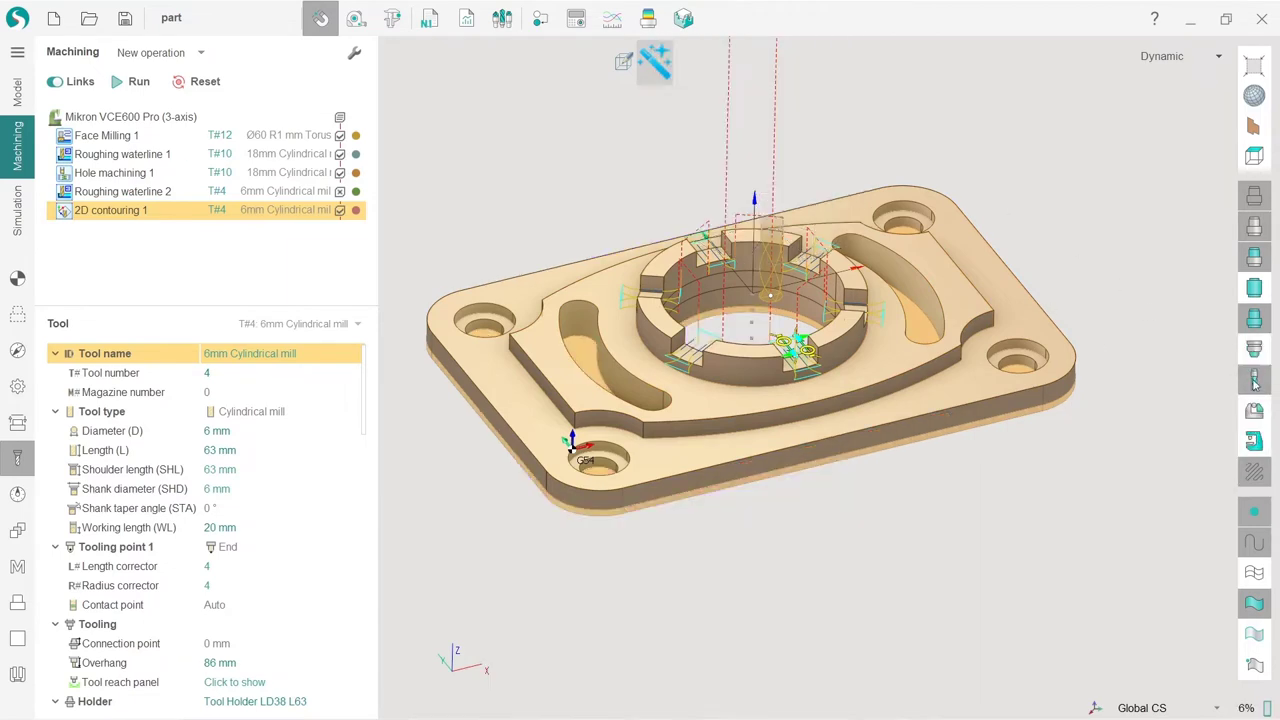
click(1255, 320)
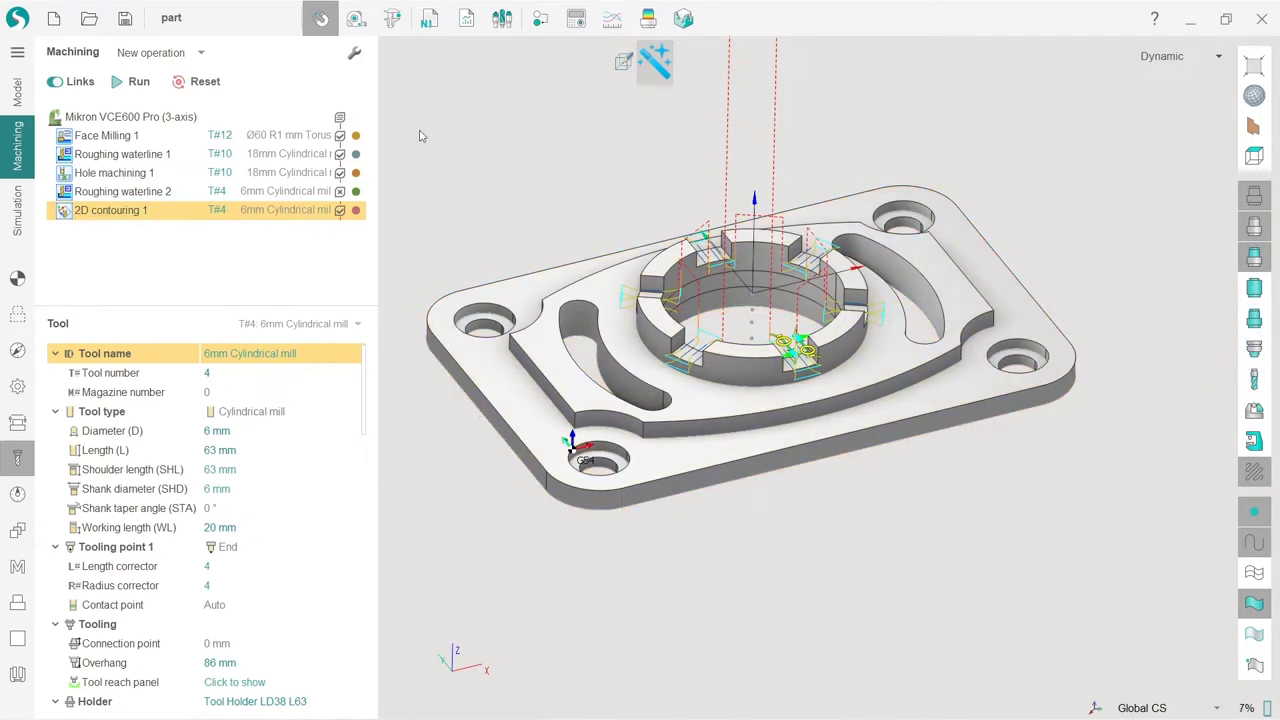
click(1252, 478)
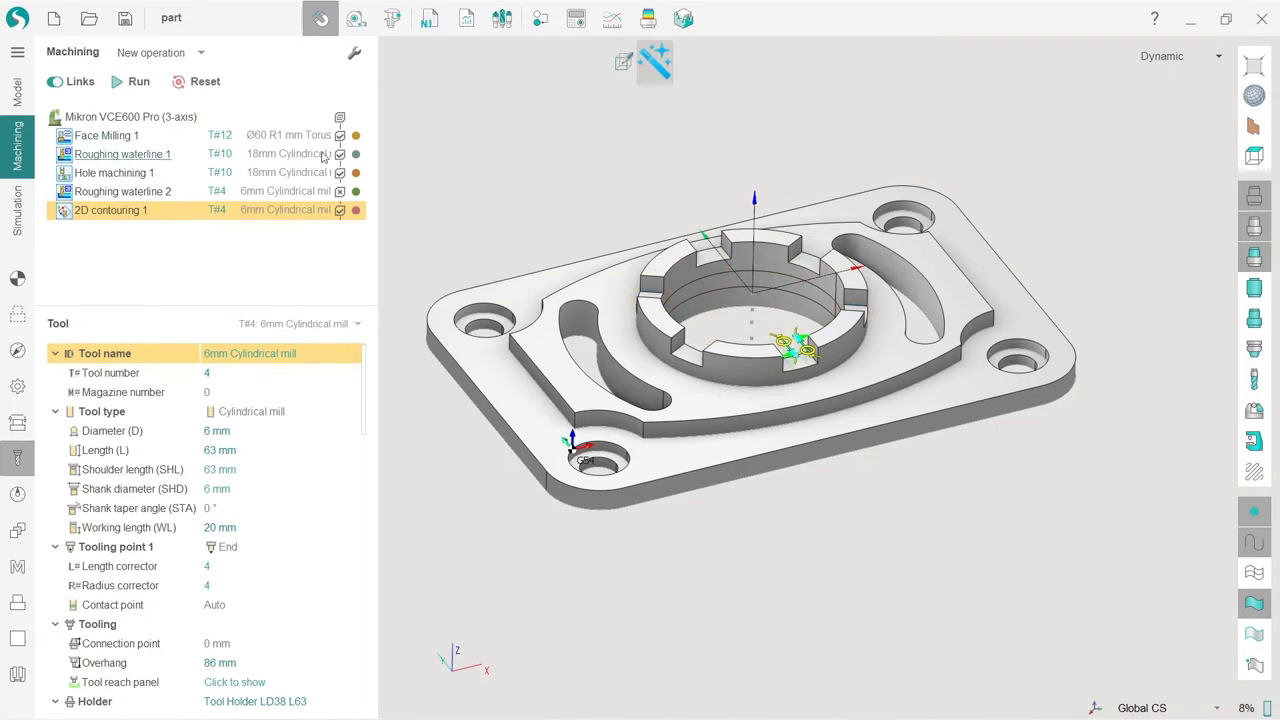
Select the walls of both curved slots and create a 2D contouring operation from them
click(160, 52)
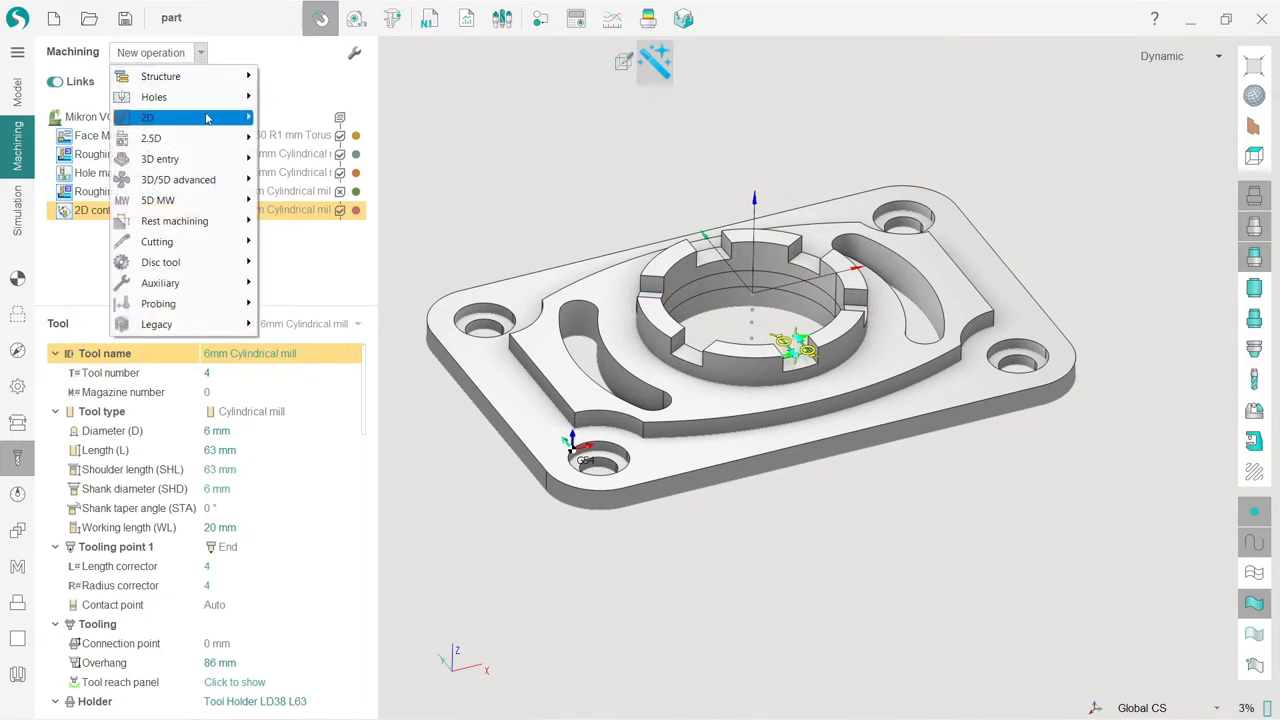
mouse_move(207, 117)
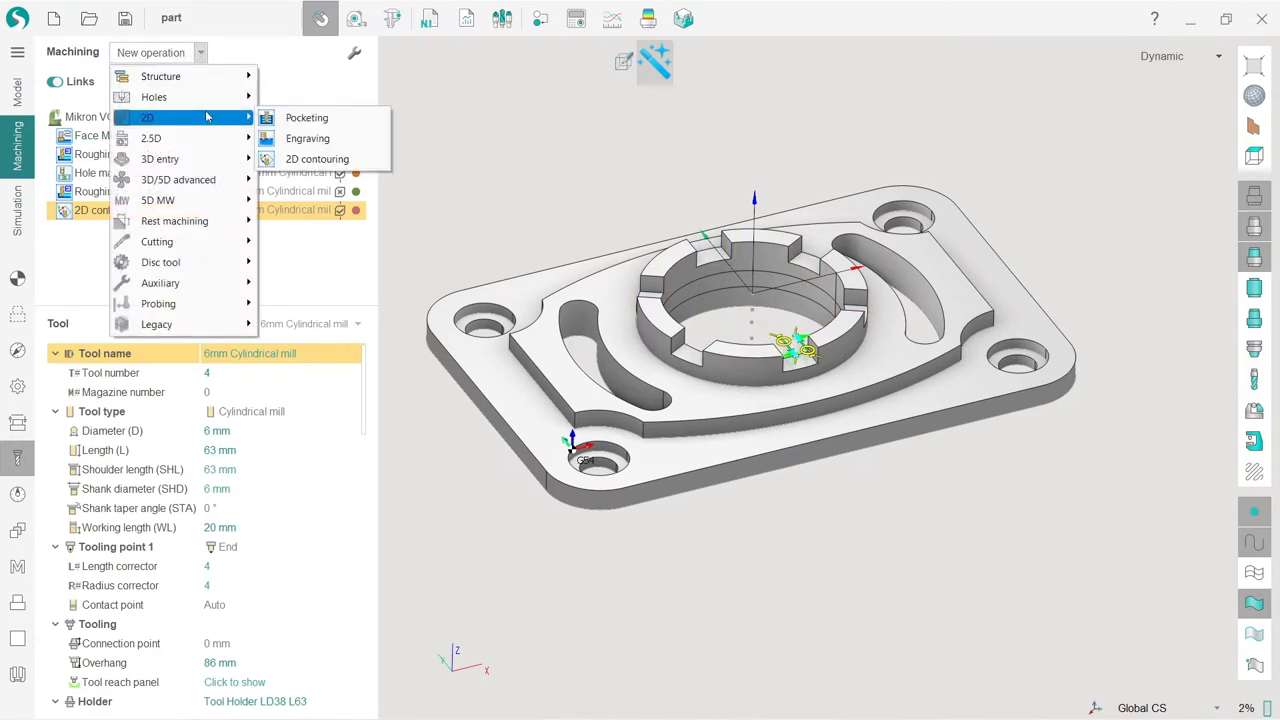
click(315, 159)
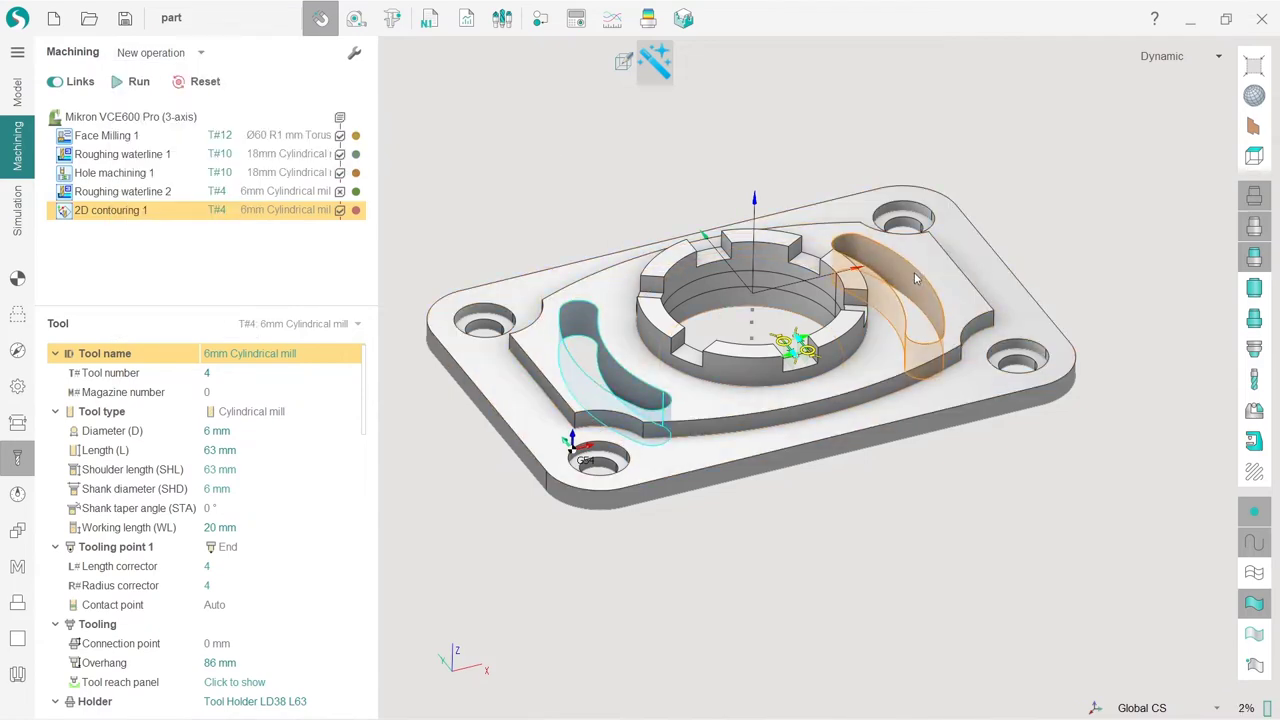
middle_drag(1031, 214, 1006, 300)
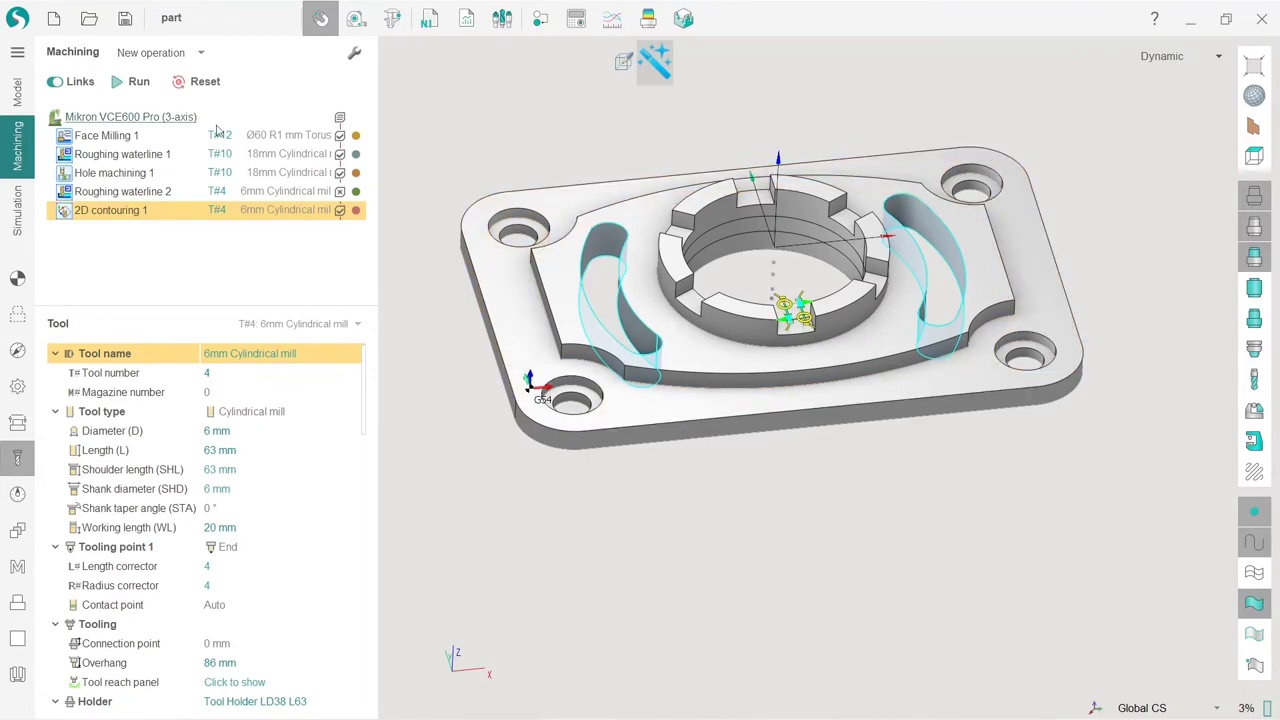
click(201, 53)
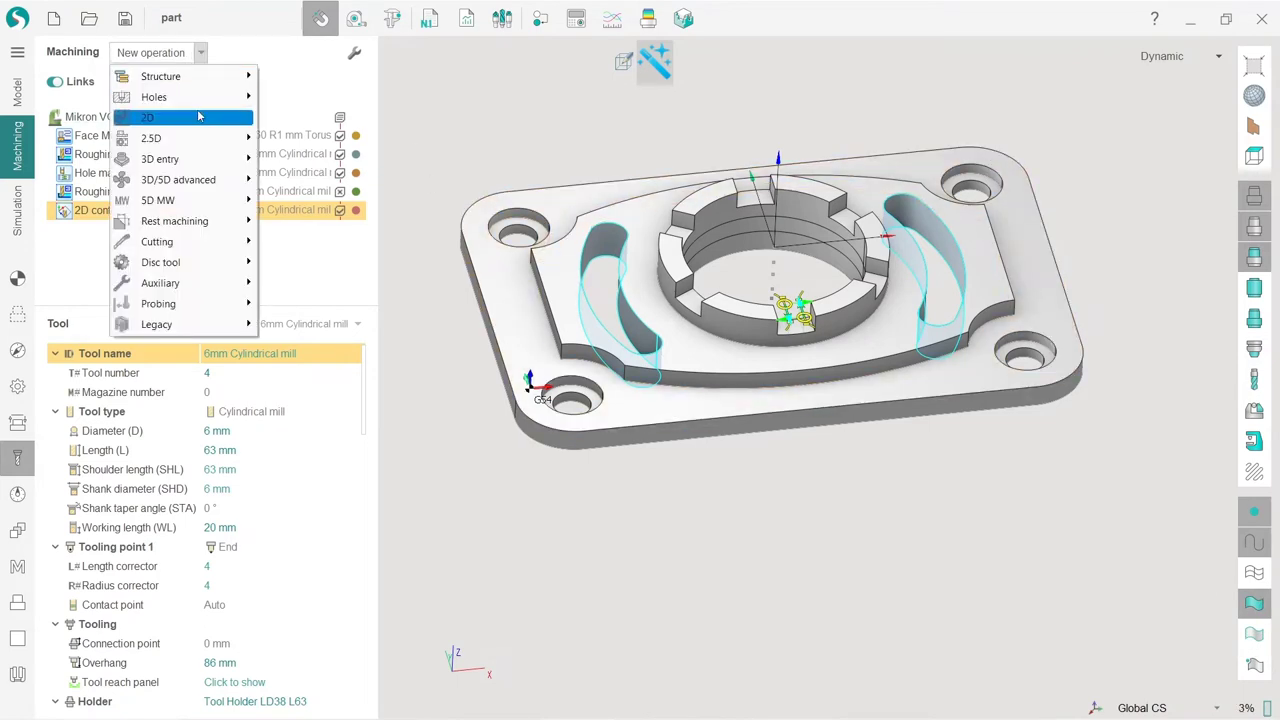
mouse_move(199, 118)
click(318, 162)
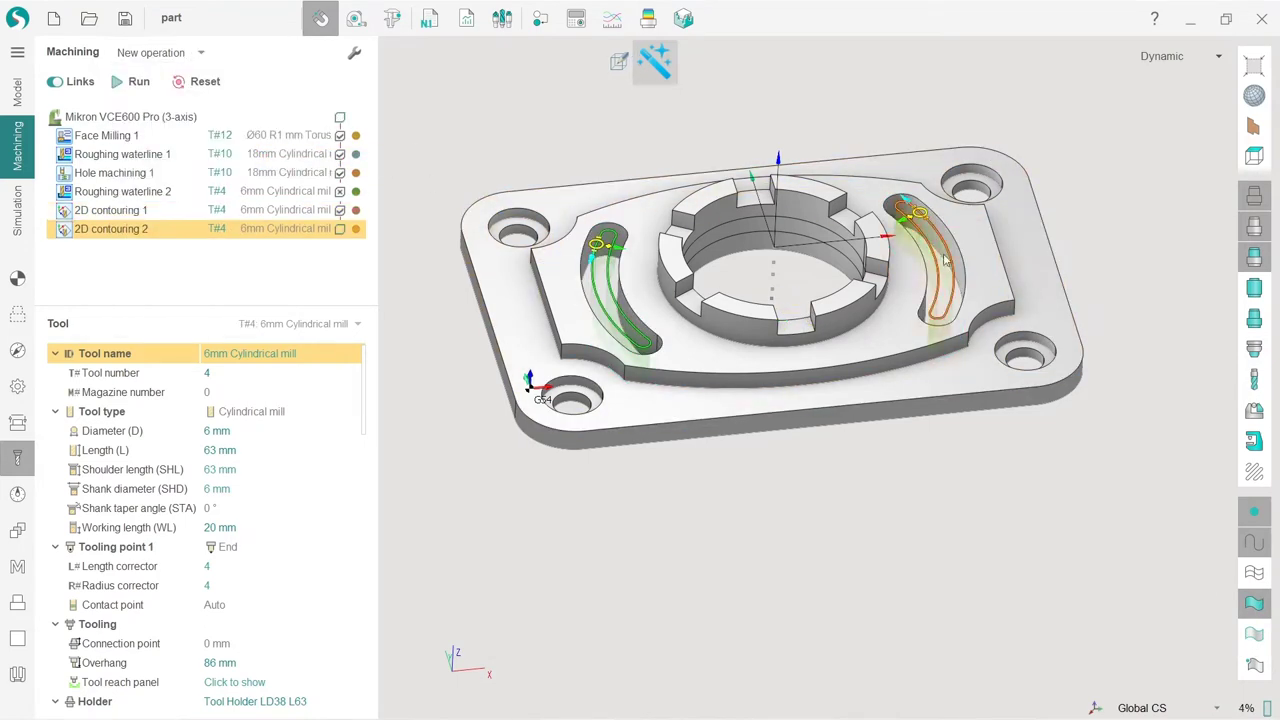
Show the workpiece and lower the new slot contouring operation's bottom level to -24.6 mm, just below the workpiece's underside
click(25, 322)
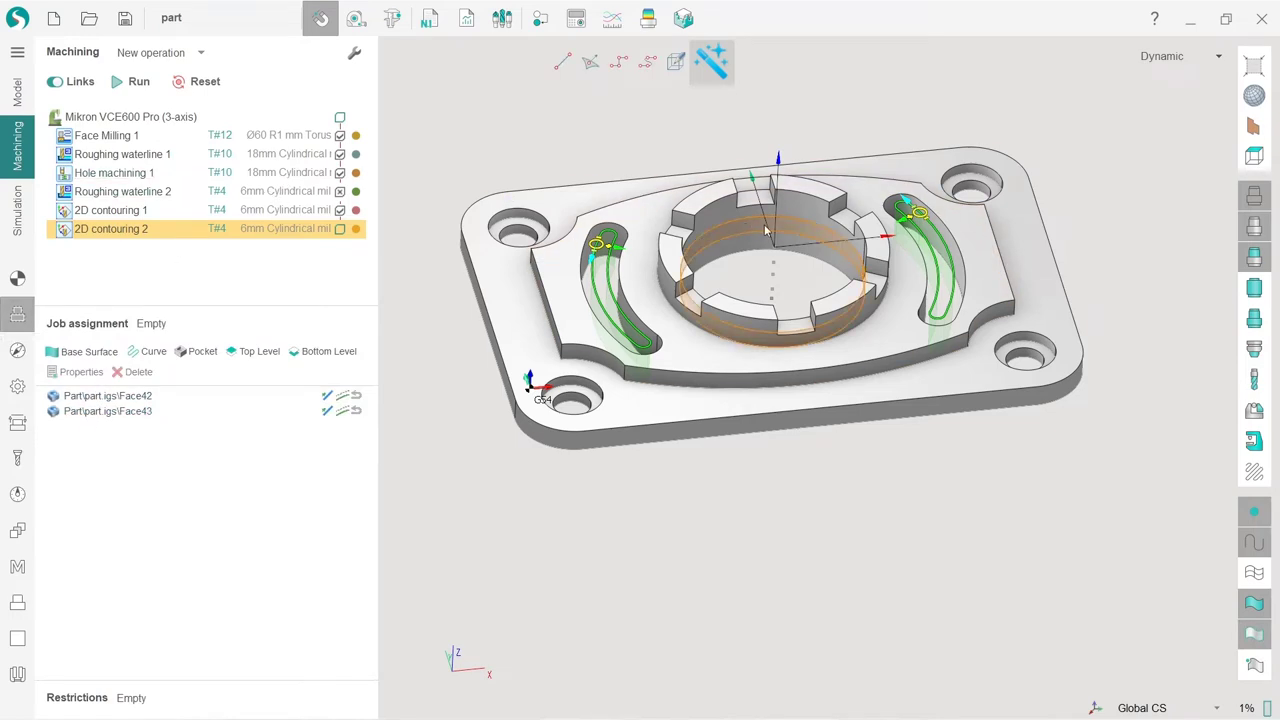
middle_drag(647, 420, 676, 391)
scroll(675, 391, up, 3)
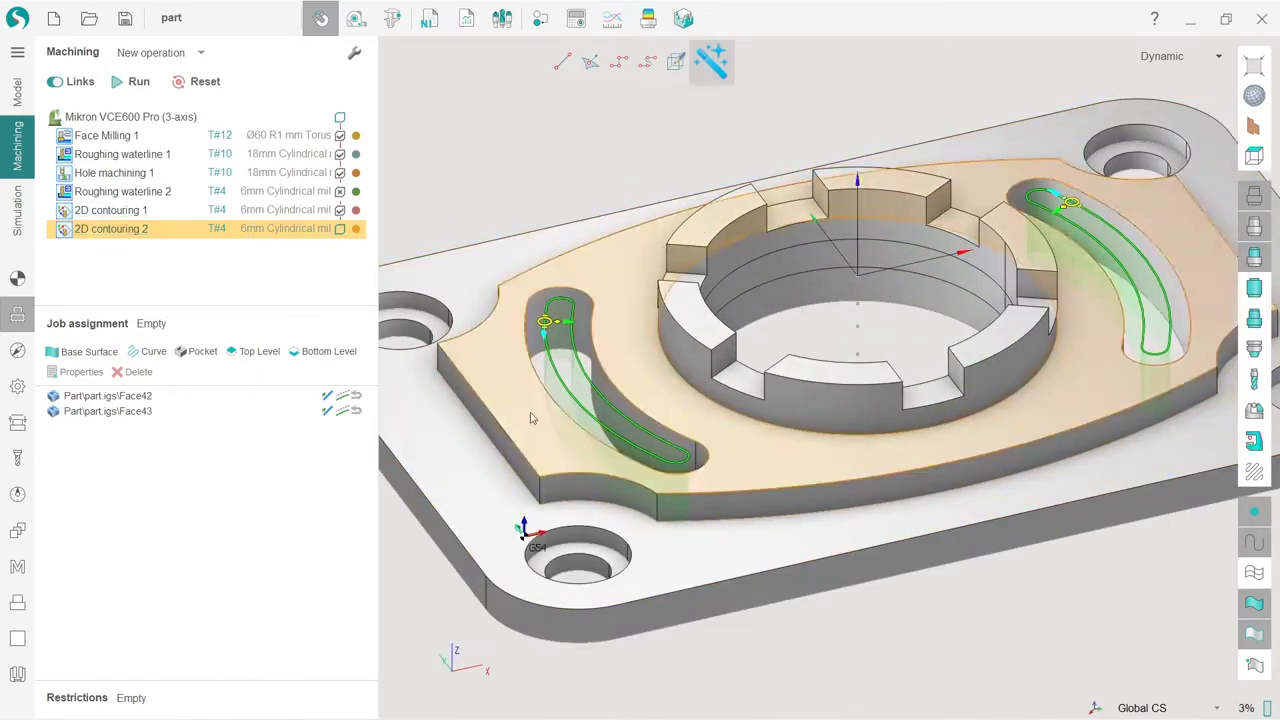
click(16, 390)
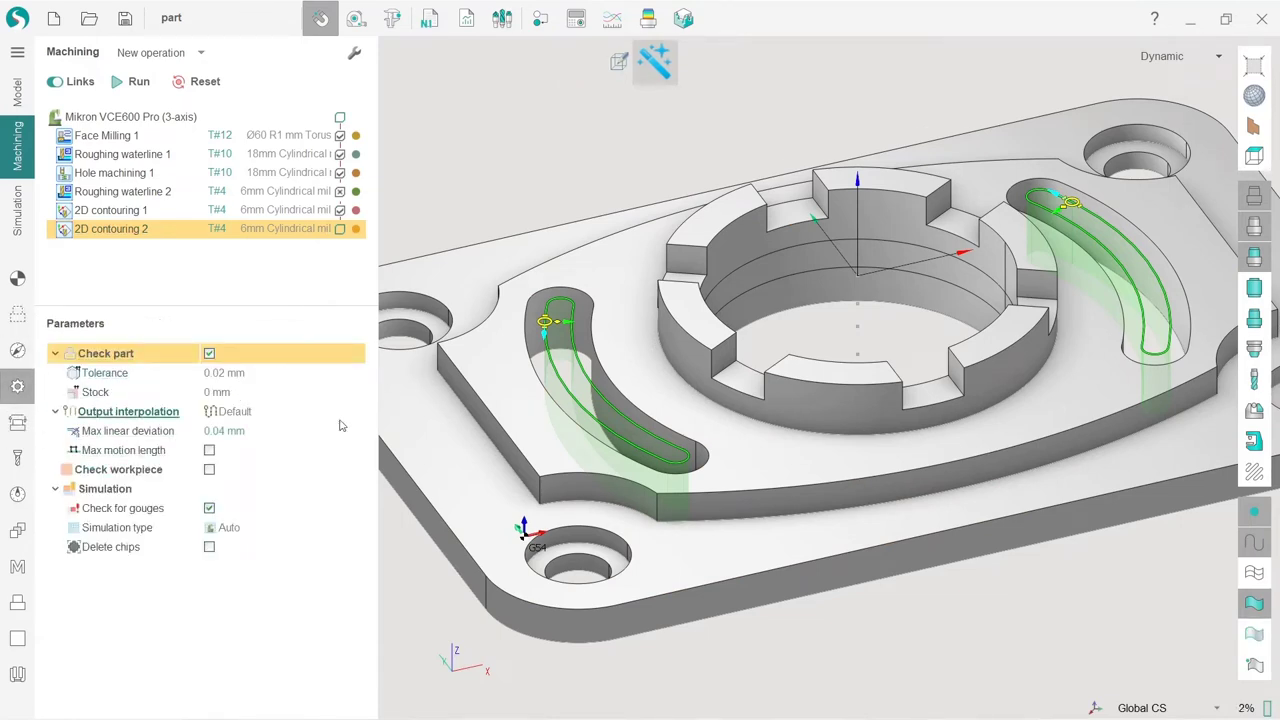
click(17, 350)
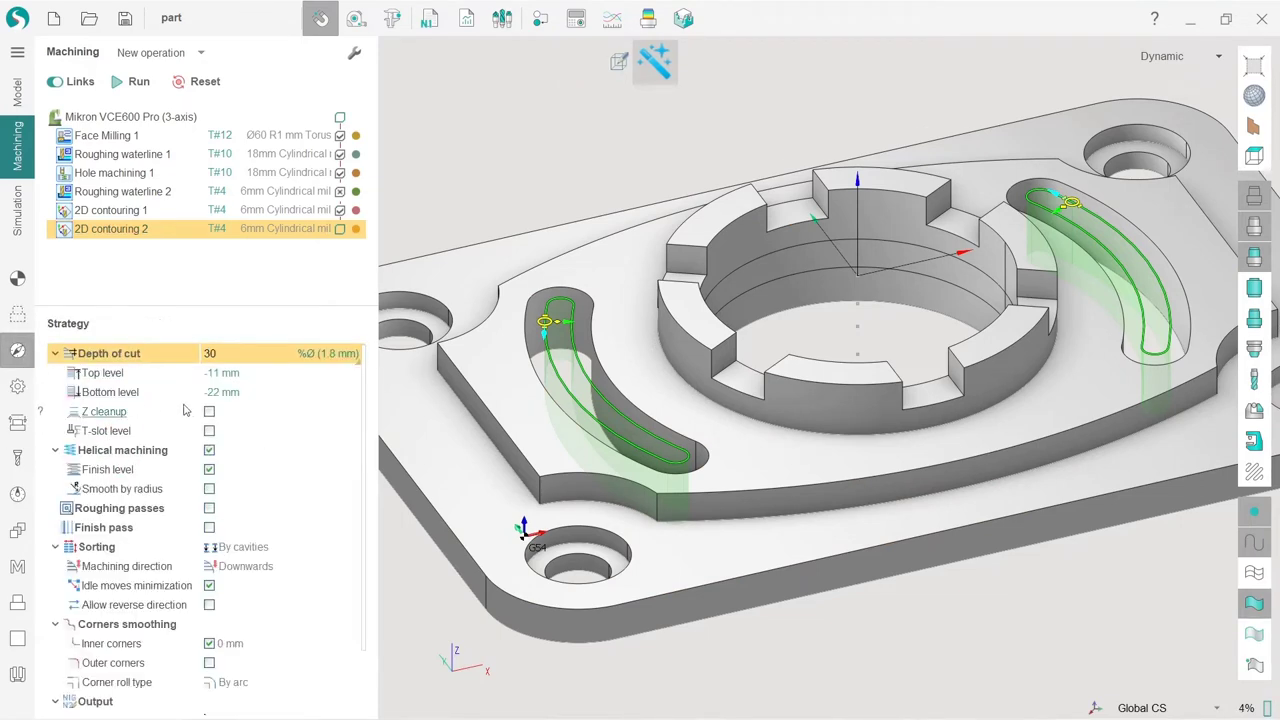
click(128, 398)
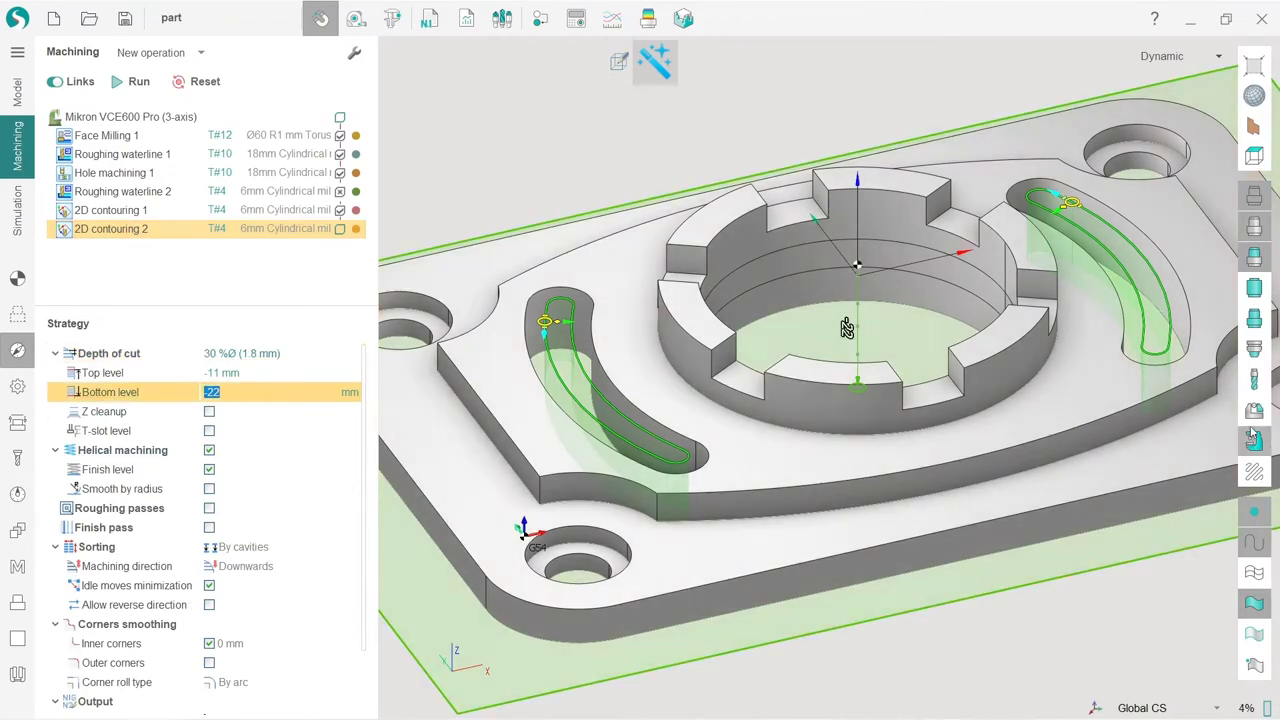
middle_drag(880, 471, 812, 449)
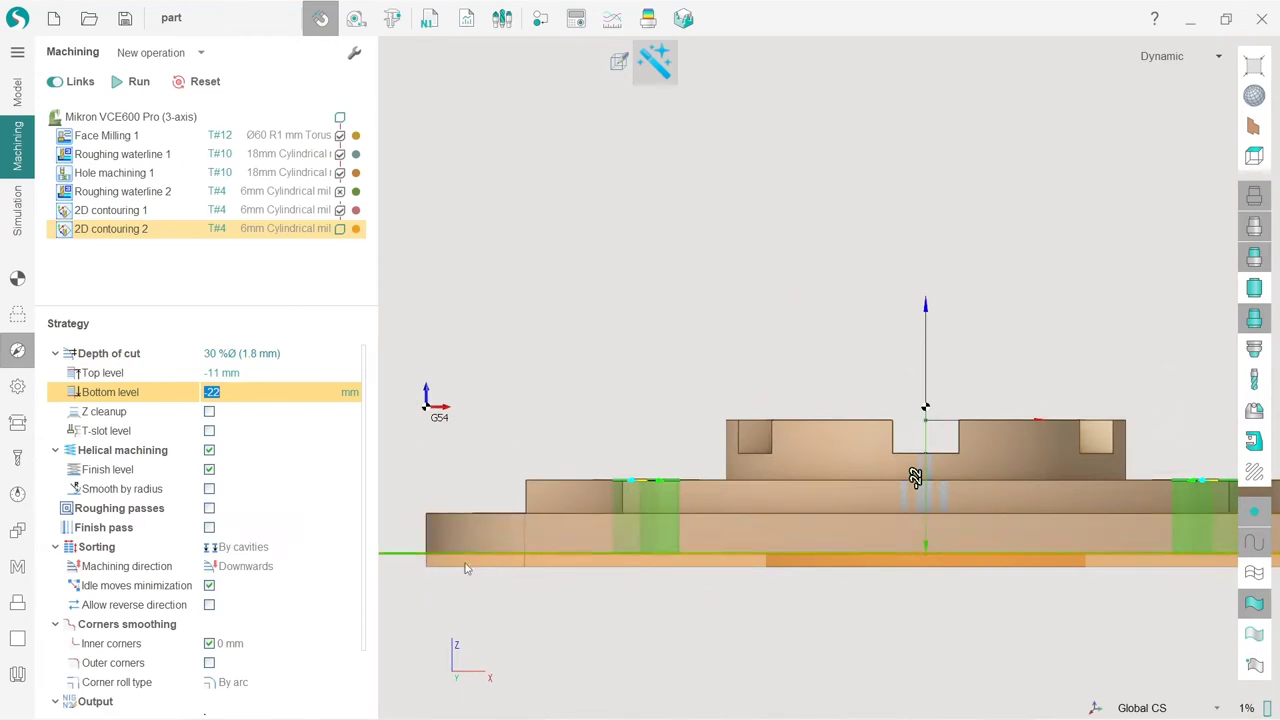
drag(465, 554, 464, 576)
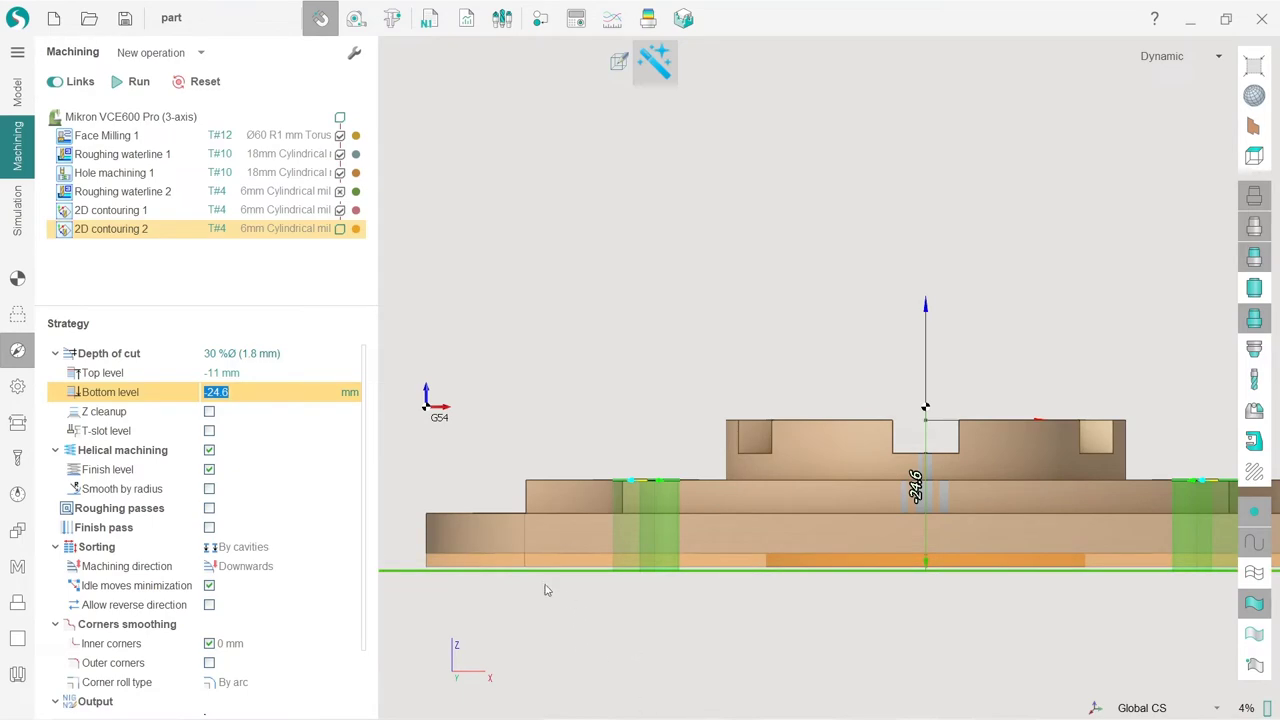
Calculate the slot contouring toolpath with helical machining enabled
middle_drag(649, 651, 713, 608)
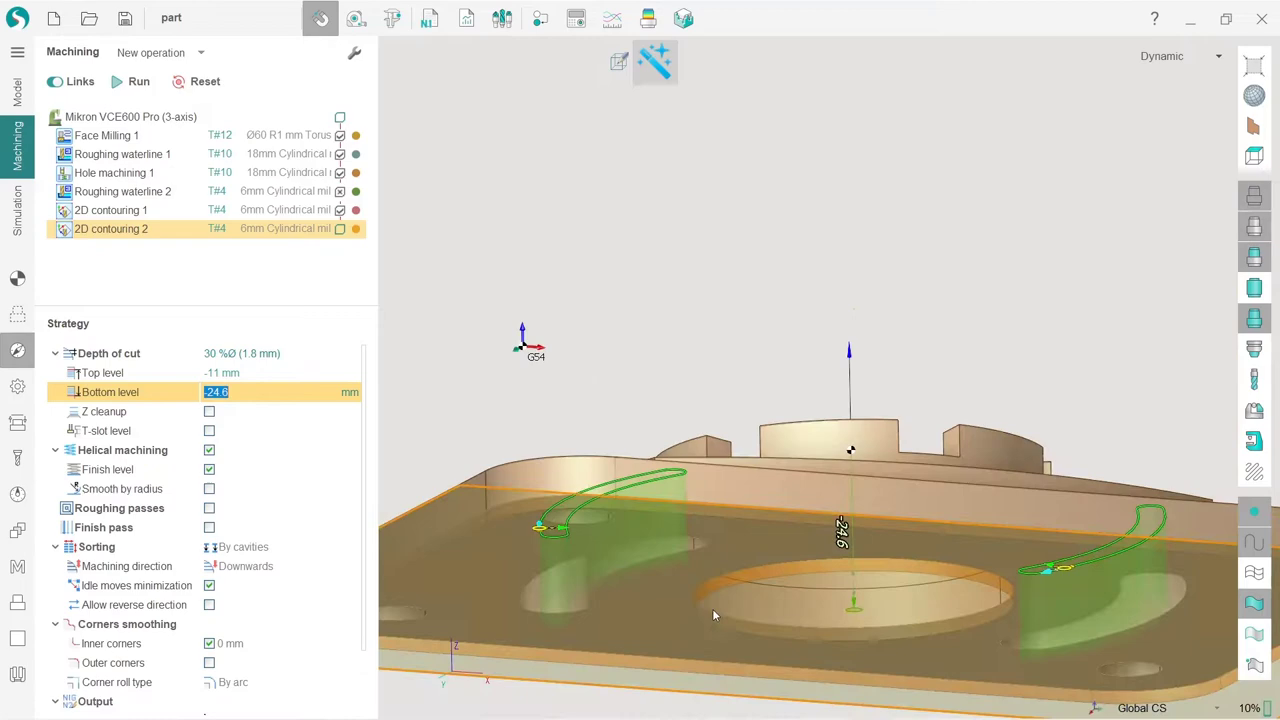
middle_drag(662, 420, 710, 524)
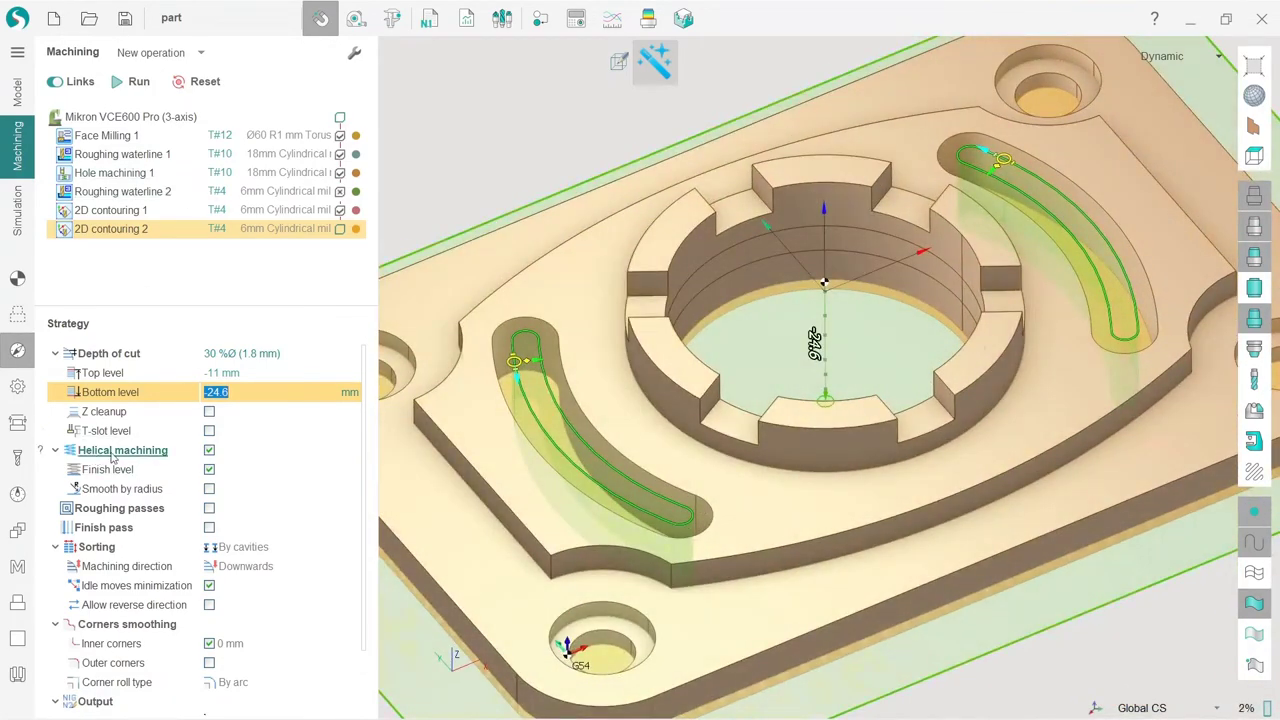
click(197, 455)
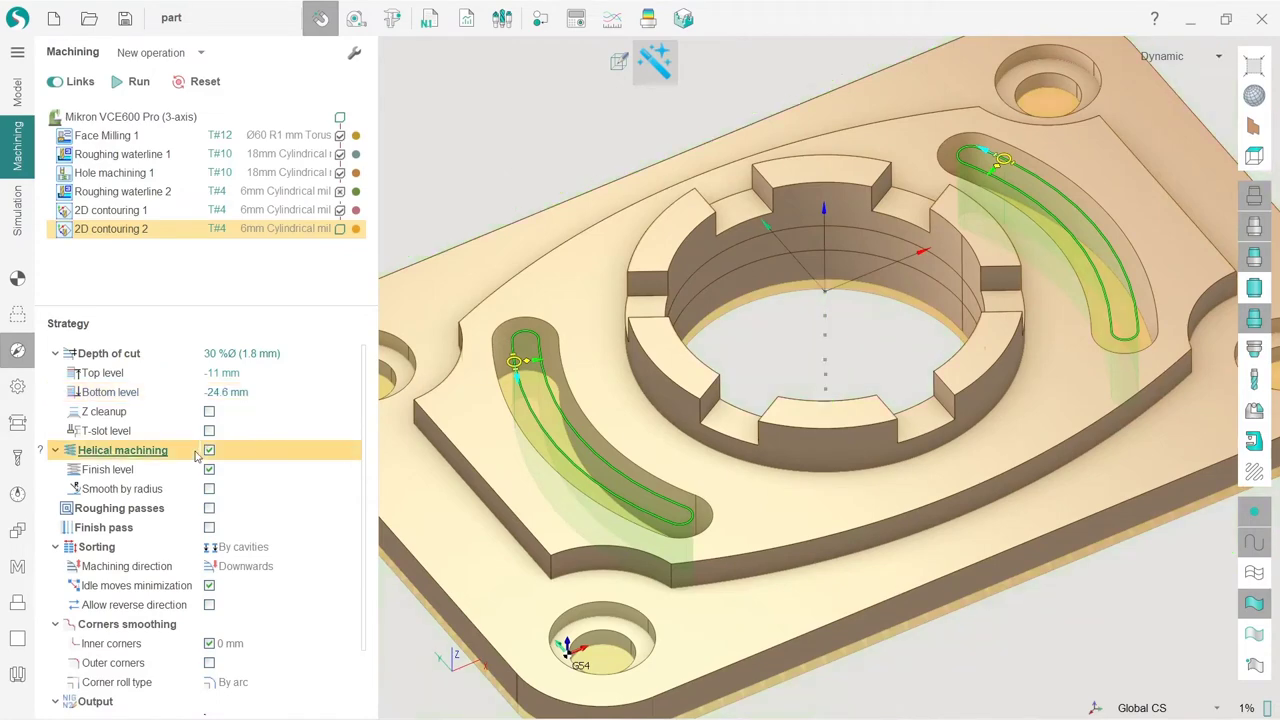
click(197, 81)
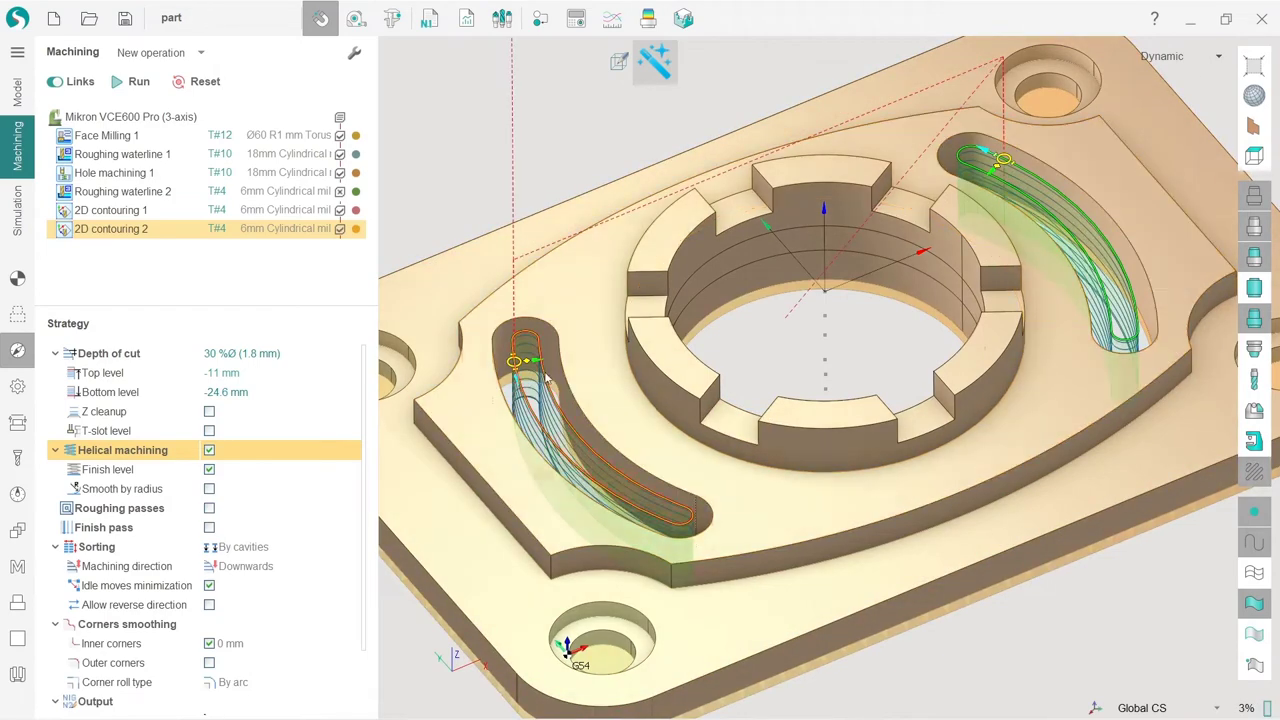
Reset the machining simulation, fast-forward to 2D contouring 2 and play it at higher speed to examine how the curved slots are milled
click(17, 210)
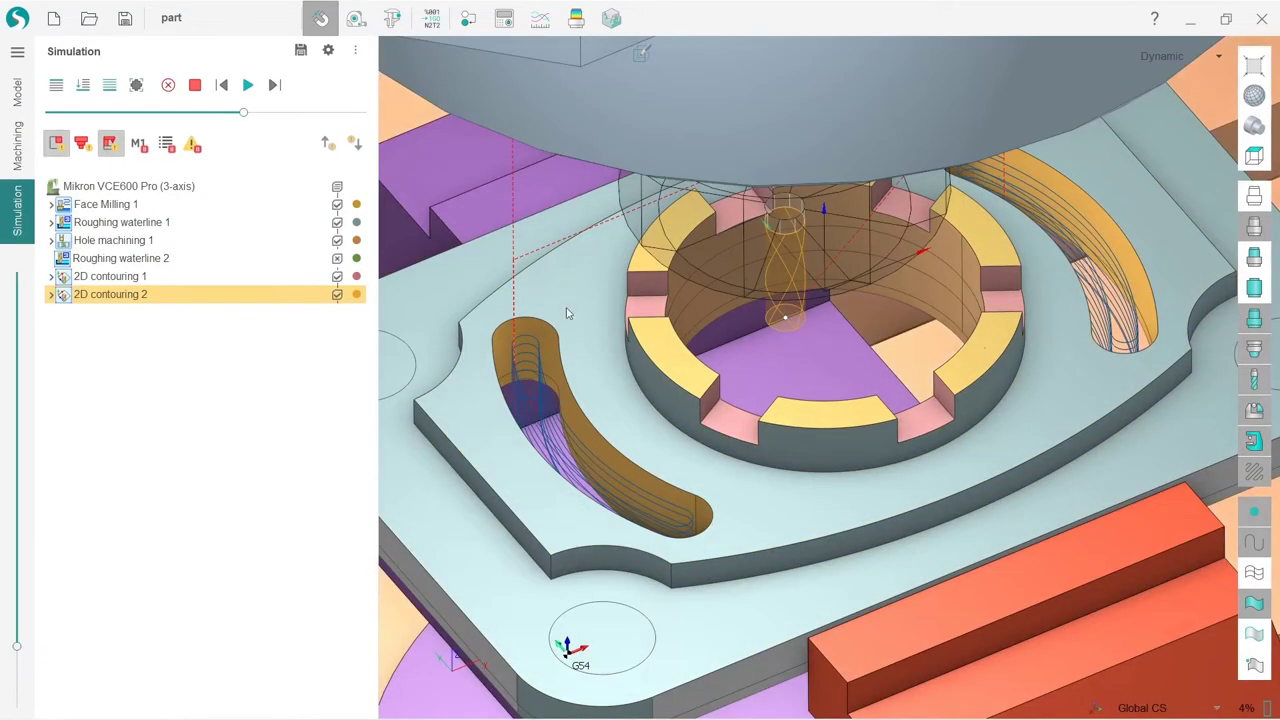
click(138, 86)
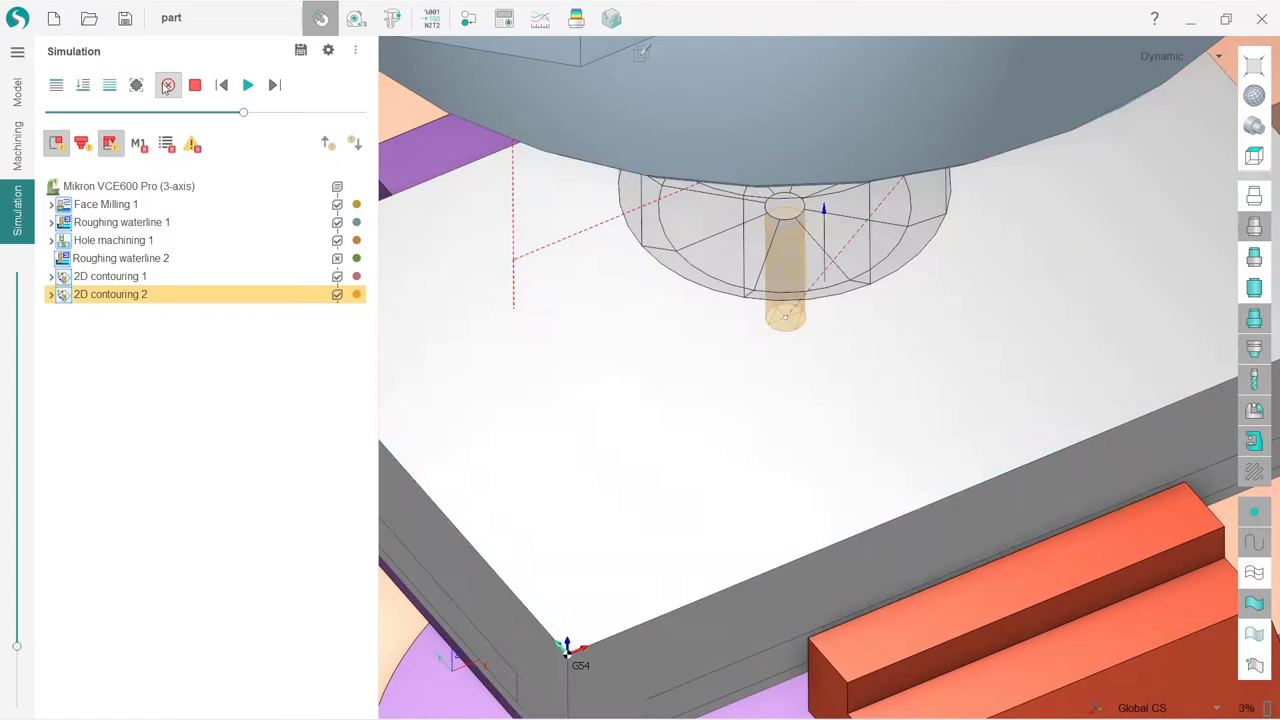
click(82, 86)
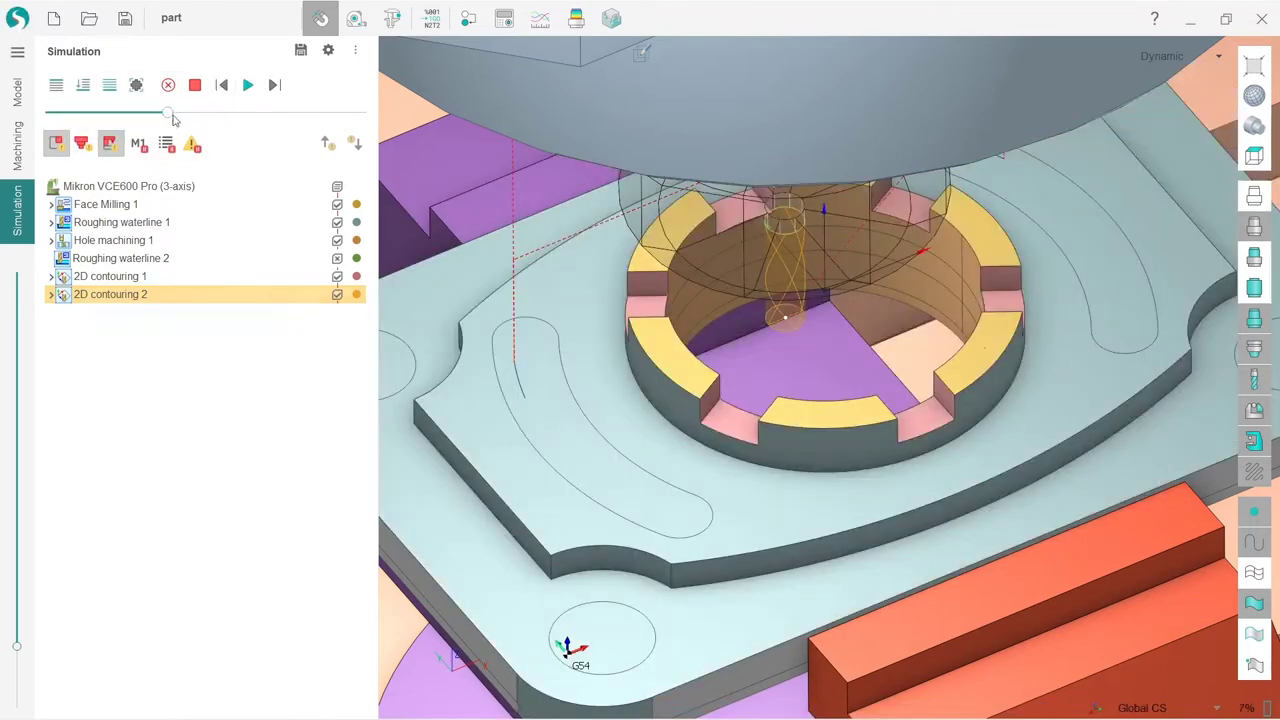
click(248, 85)
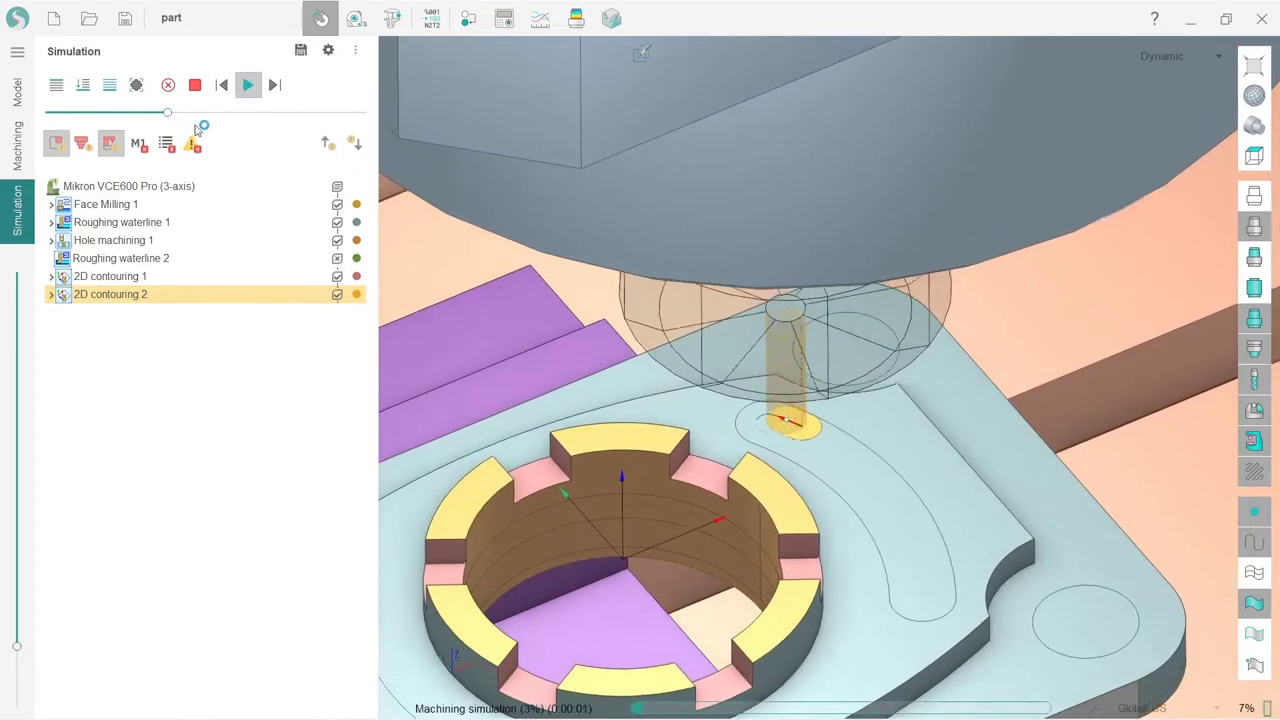
drag(207, 113, 235, 113)
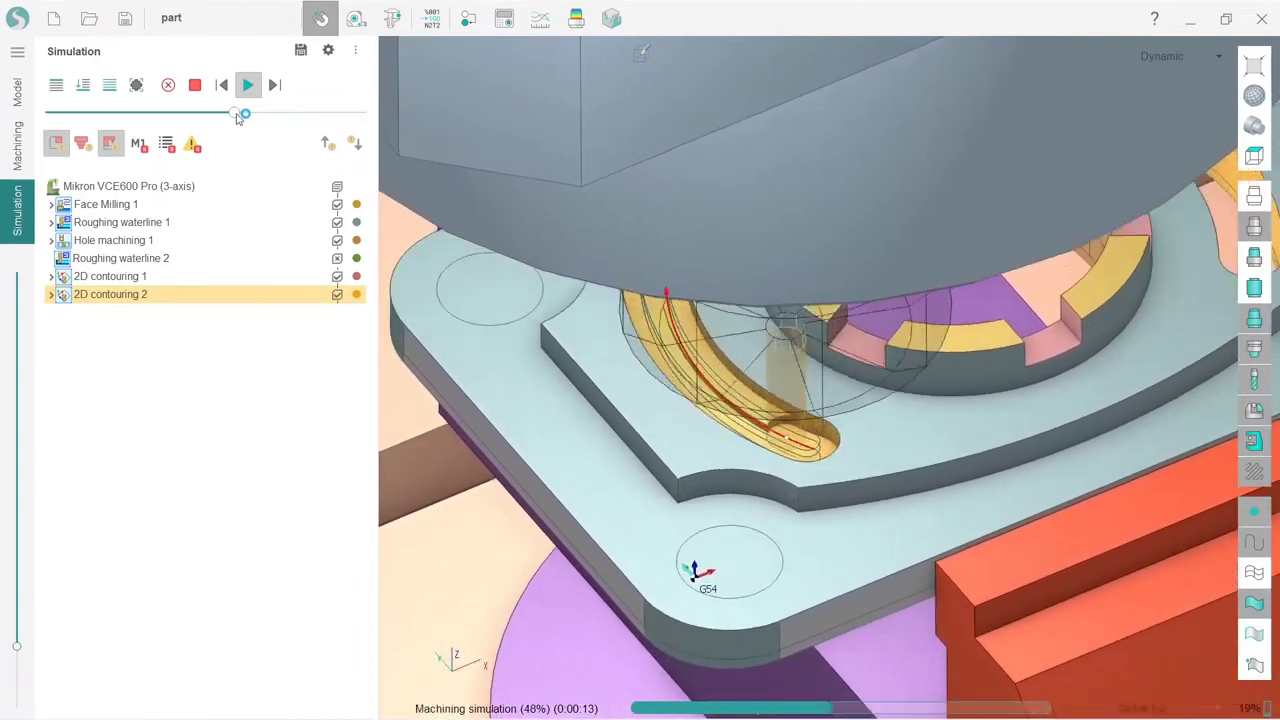
scroll(752, 420, down, 5)
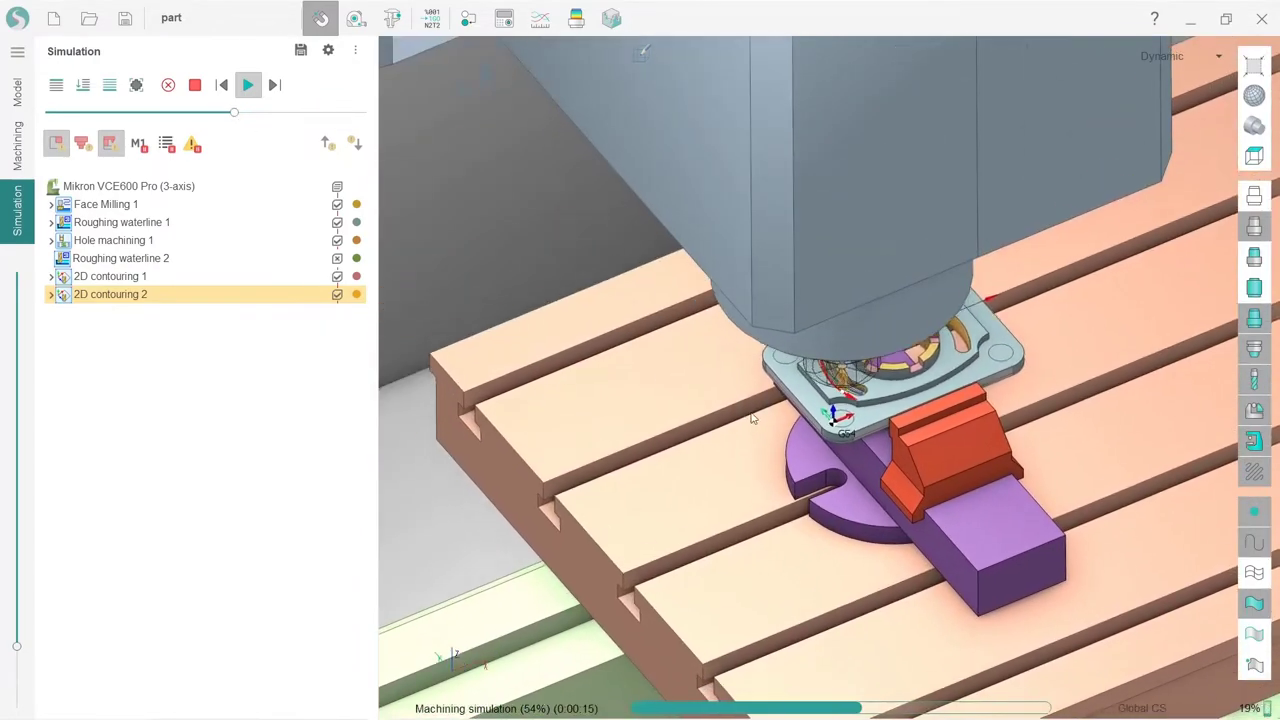
scroll(752, 420, up, 5)
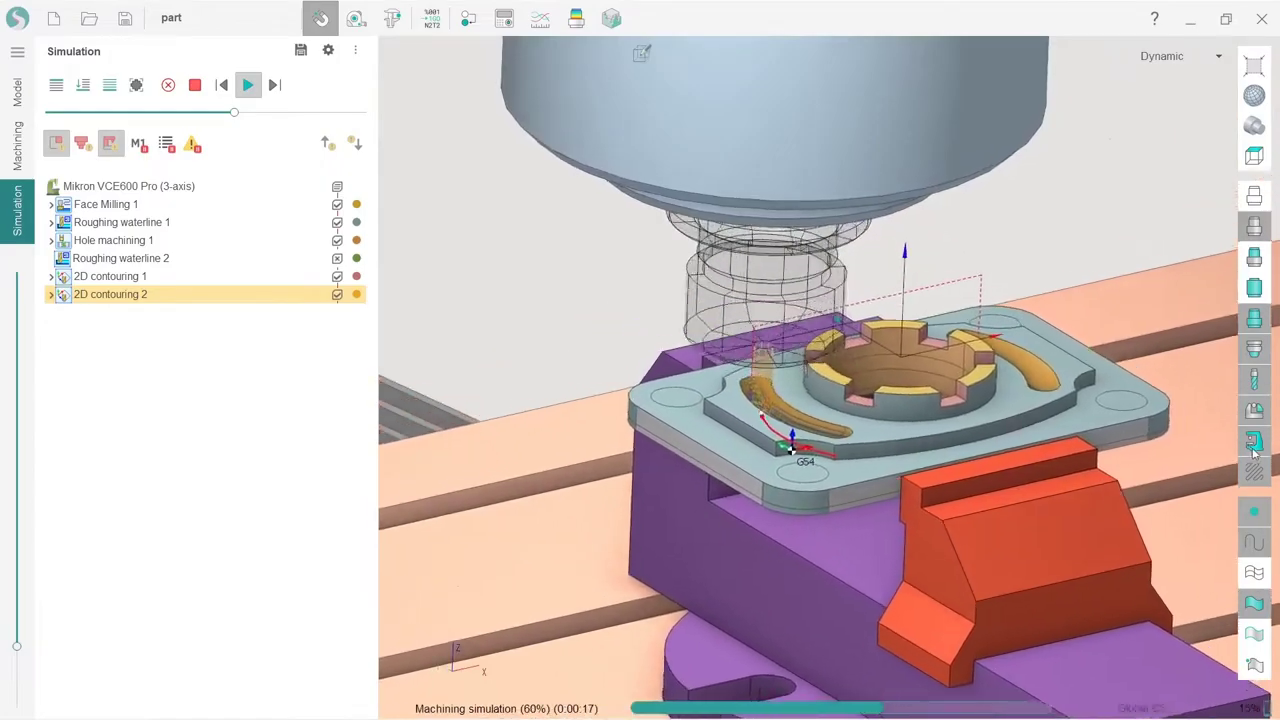
click(1254, 450)
middle_drag(906, 392, 894, 486)
scroll(845, 424, up, 5)
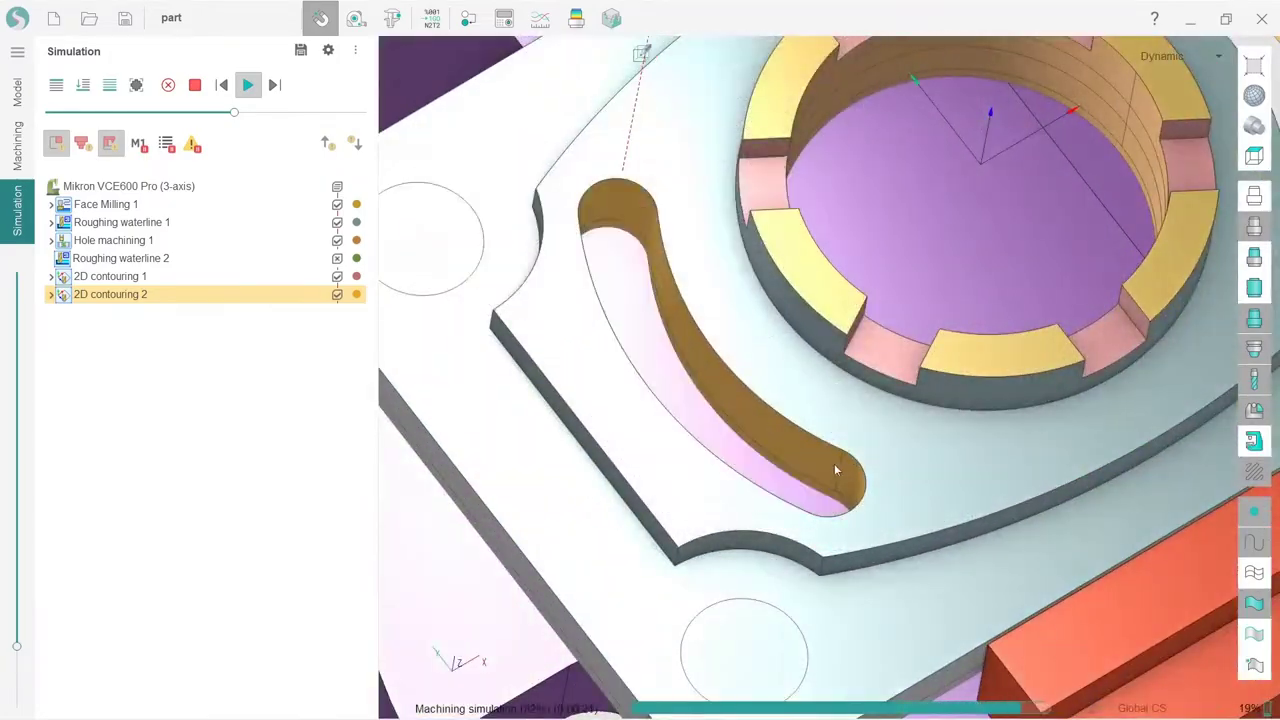
Exclude the 2D contouring 2 operation from the machining sequence and hide its slot contours in the view
click(18, 145)
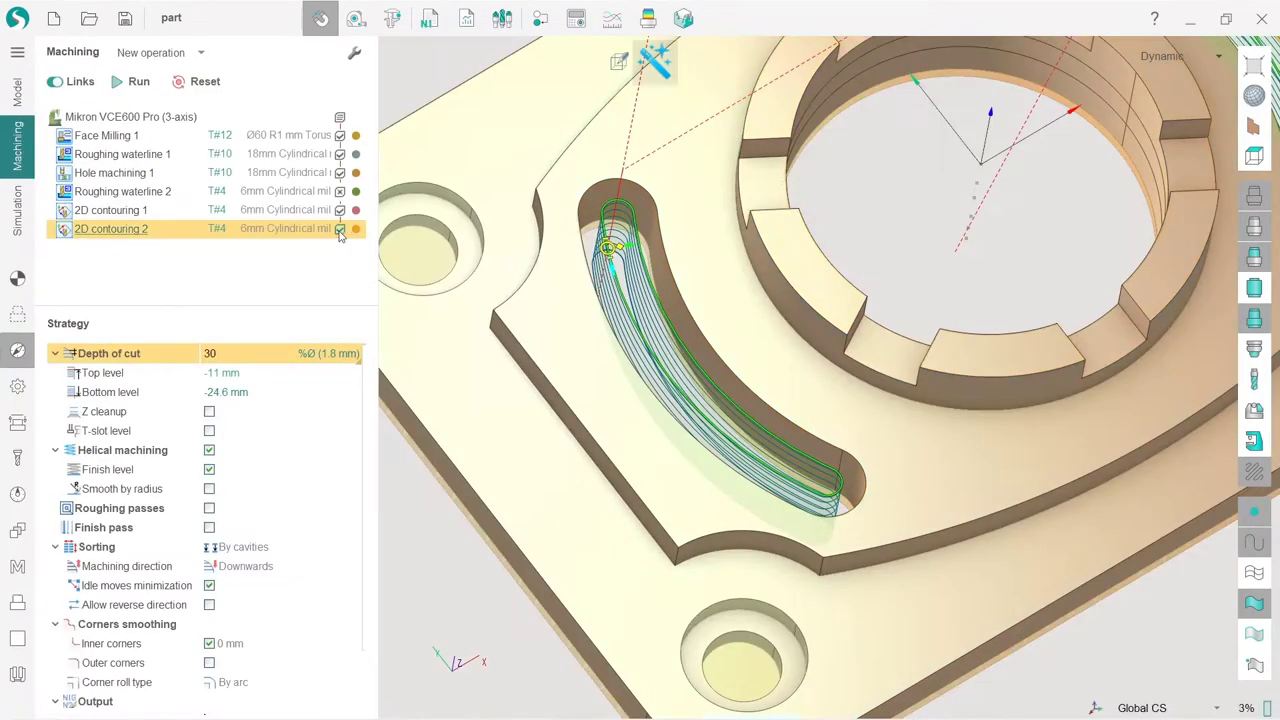
mouse_move(340, 233)
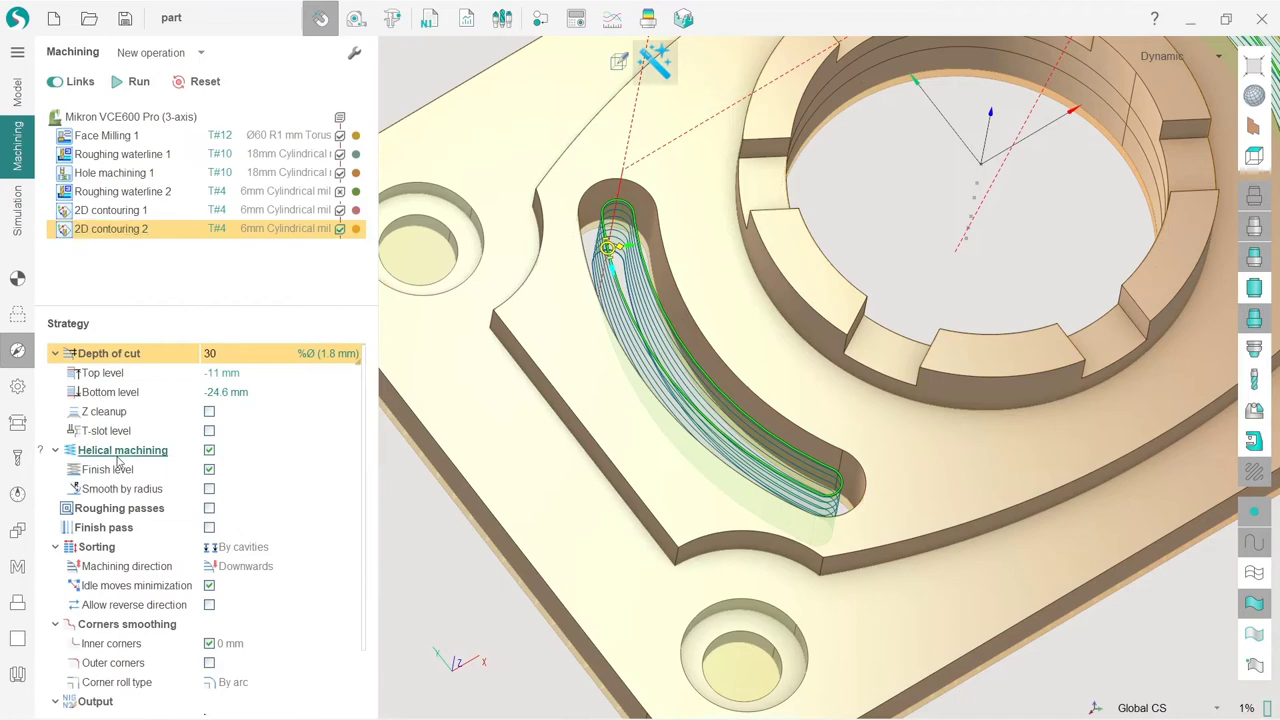
click(340, 229)
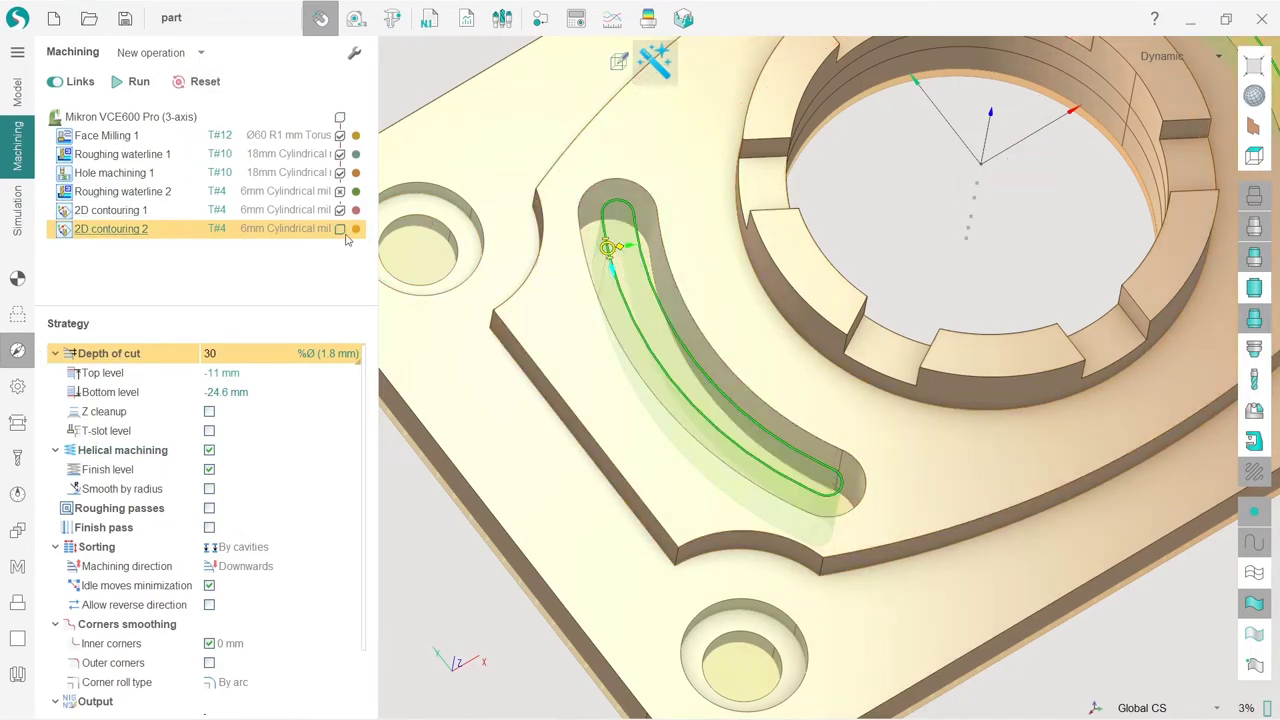
mouse_move(629, 466)
middle_down()
mouse_move(608, 461)
mouse_move(651, 466)
middle_up()
scroll(651, 466, down, 2)
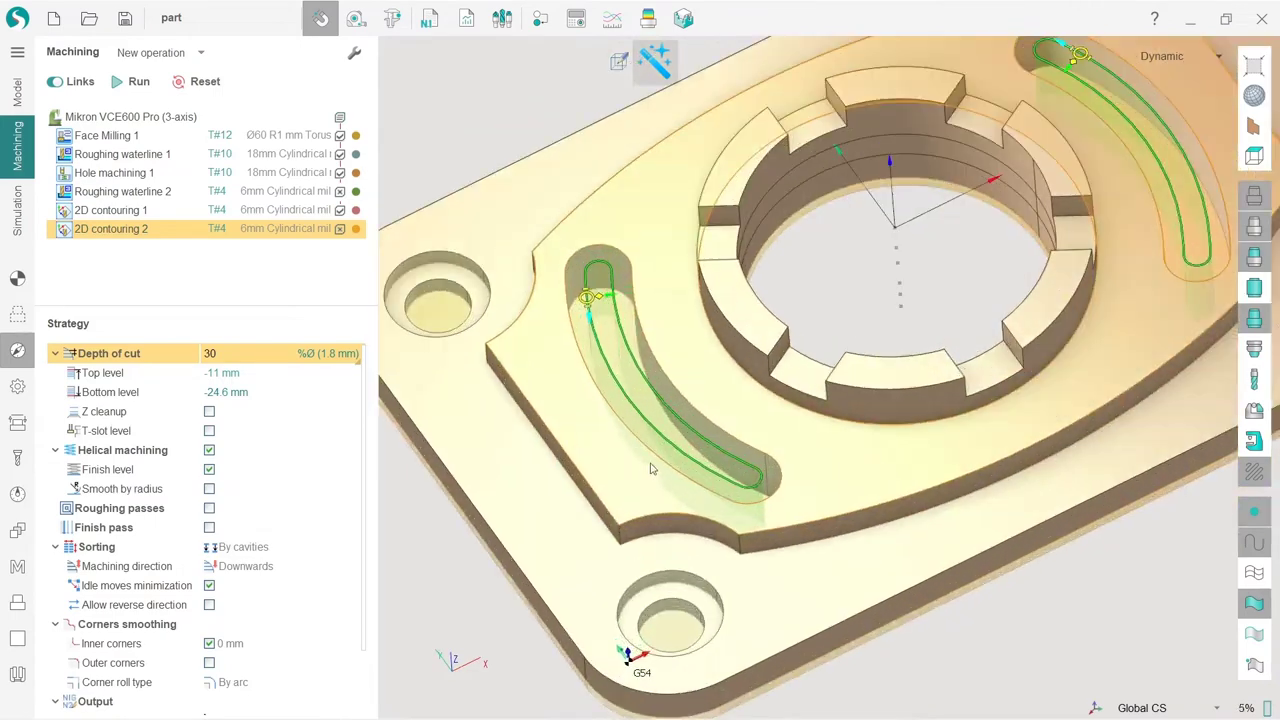
click(1254, 258)
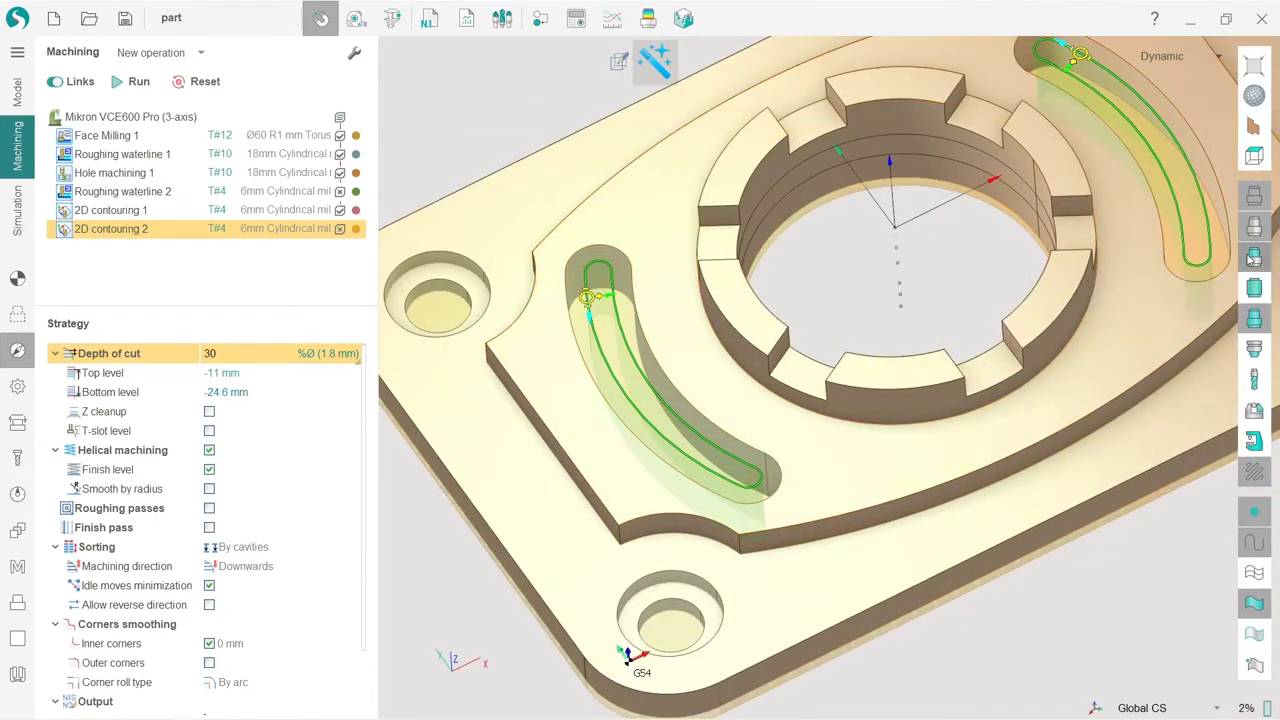
scroll(571, 389, down, 3)
mouse_move(764, 268)
middle_down()
mouse_move(774, 320)
mouse_move(757, 254)
mouse_move(765, 210)
mouse_move(749, 258)
middle_up()
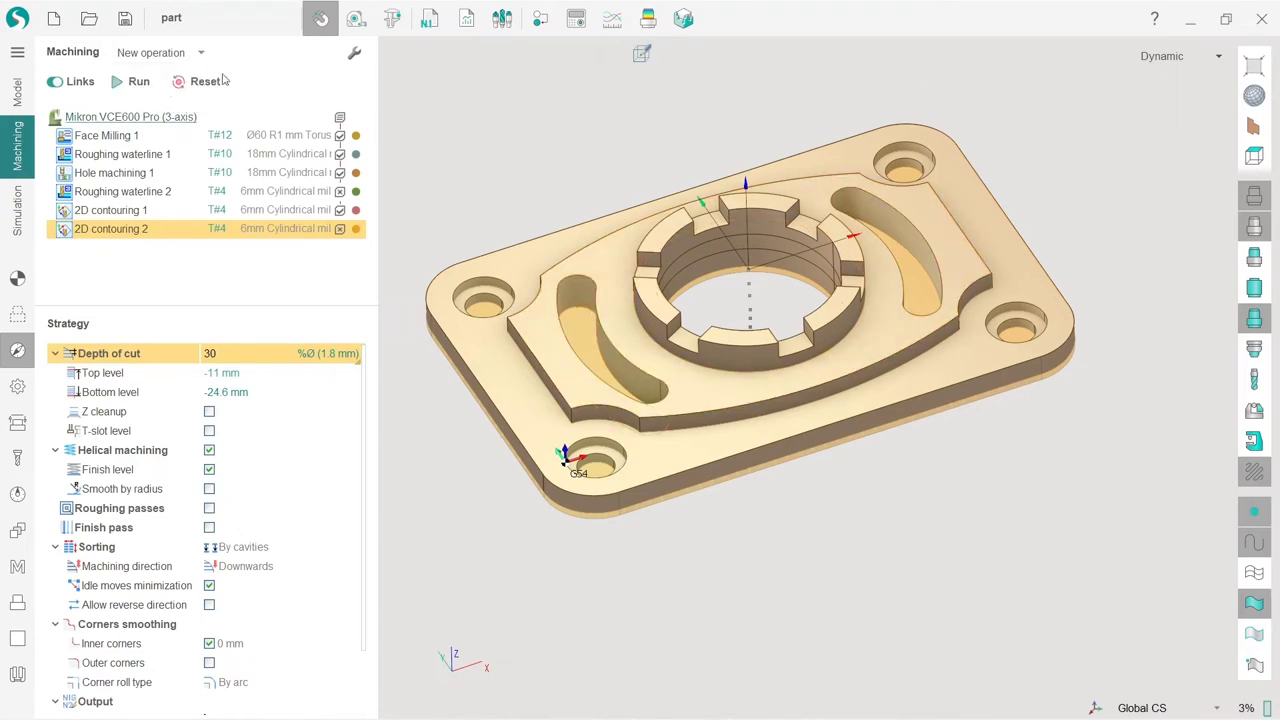
Add a Hole machining operation, open its job assignment and show the drilling tool over the flange plate
click(202, 54)
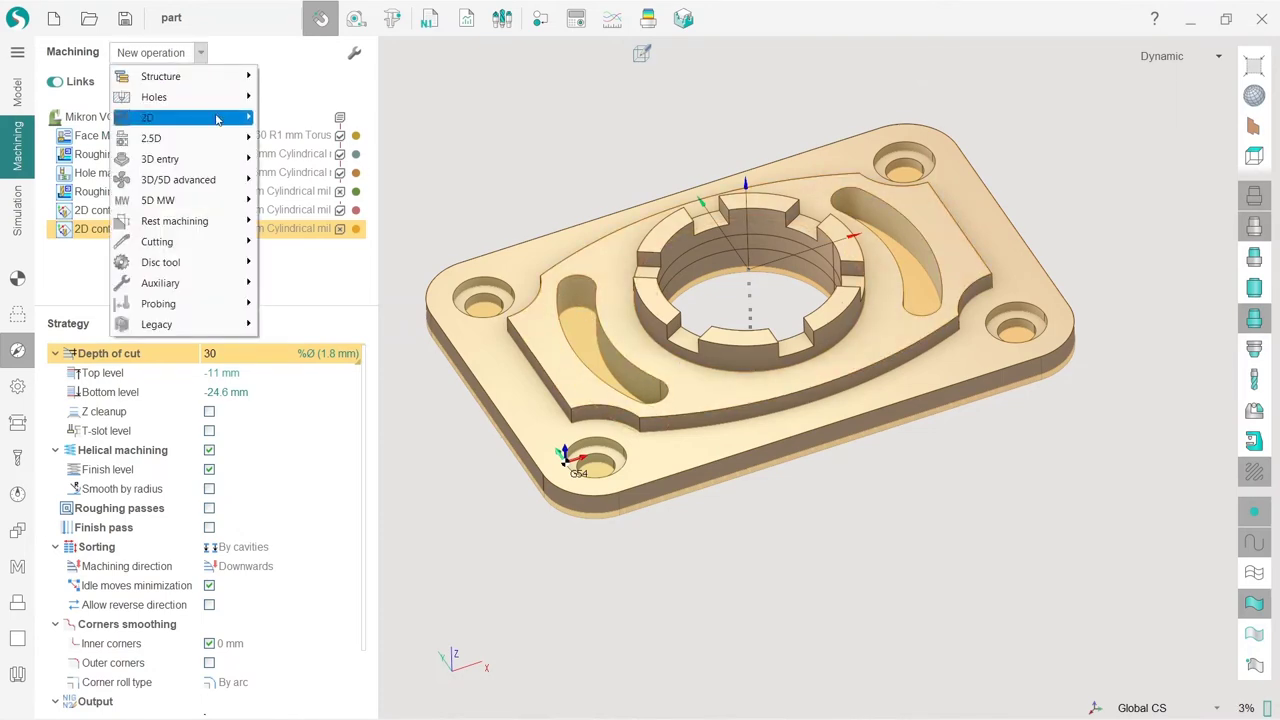
mouse_move(217, 119)
mouse_move(215, 97)
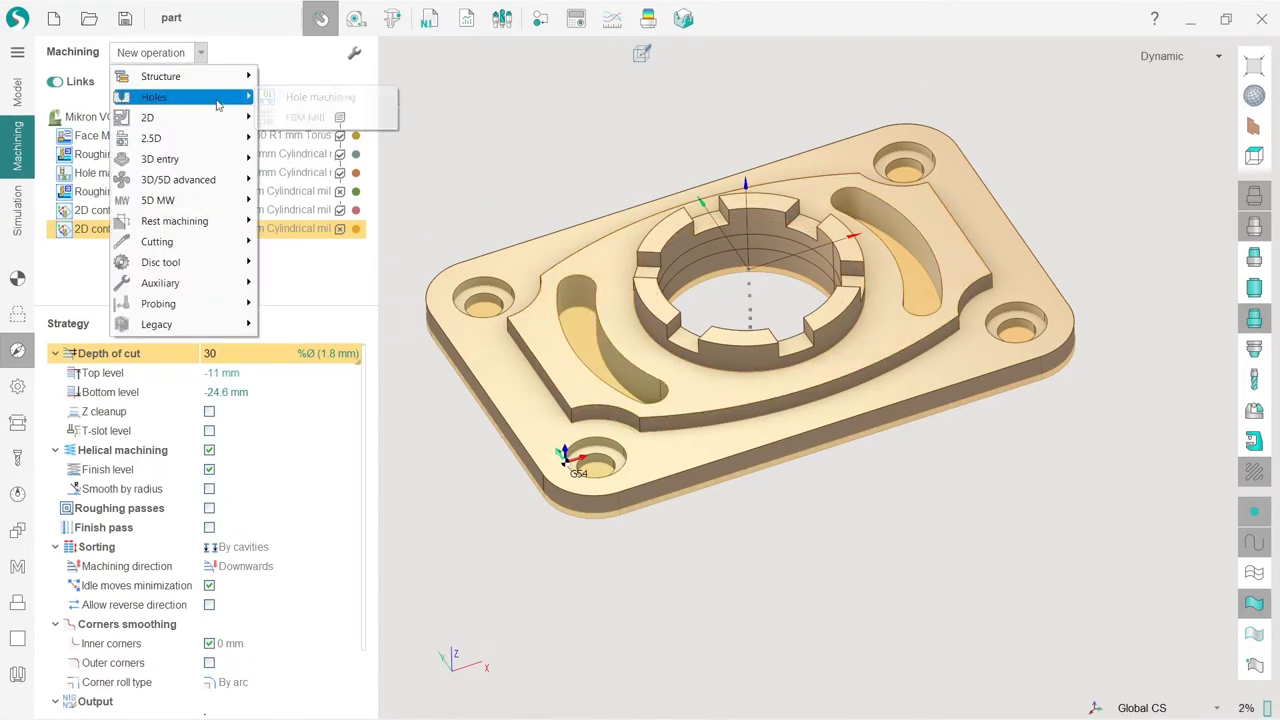
click(357, 102)
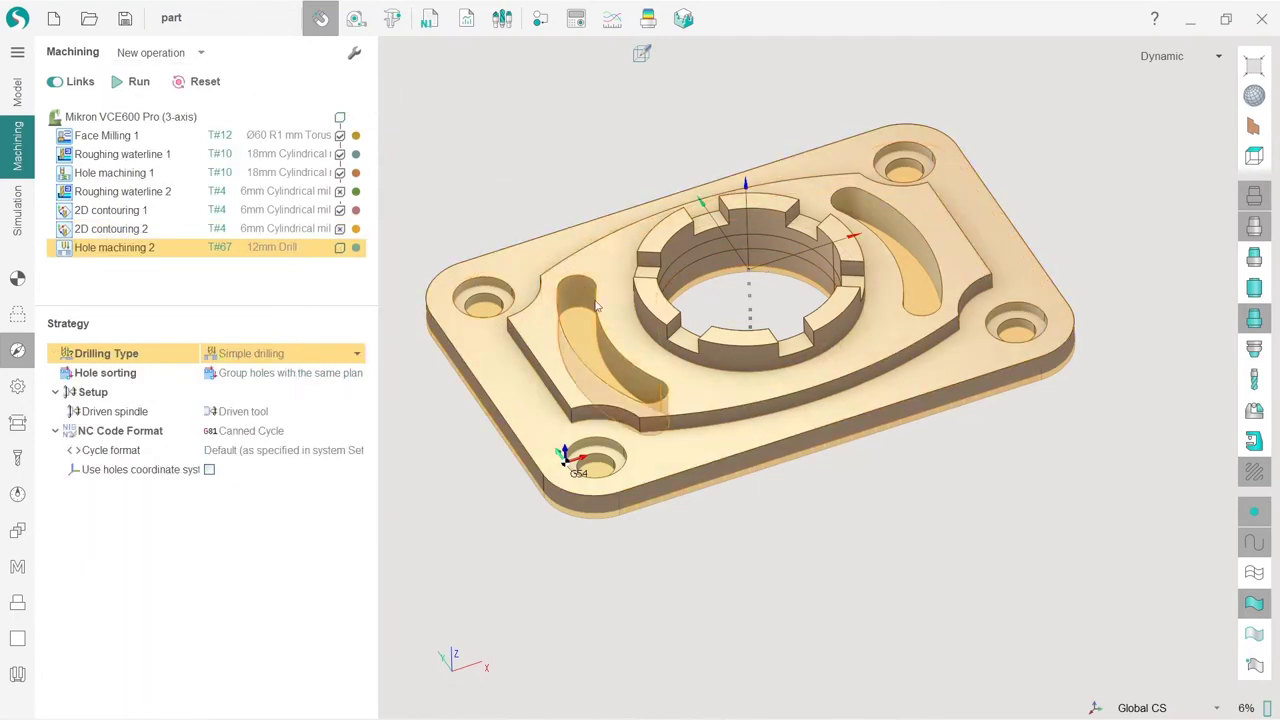
click(17, 314)
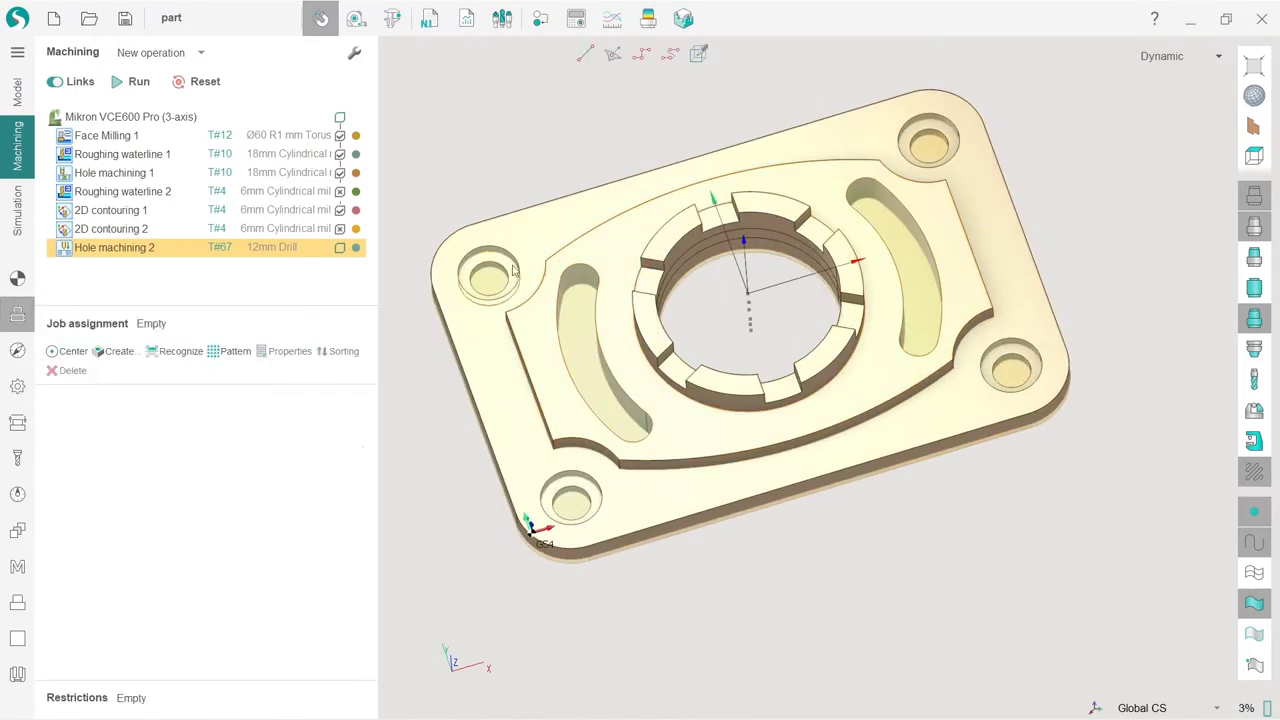
middle_drag(530, 322, 548, 289)
click(1258, 382)
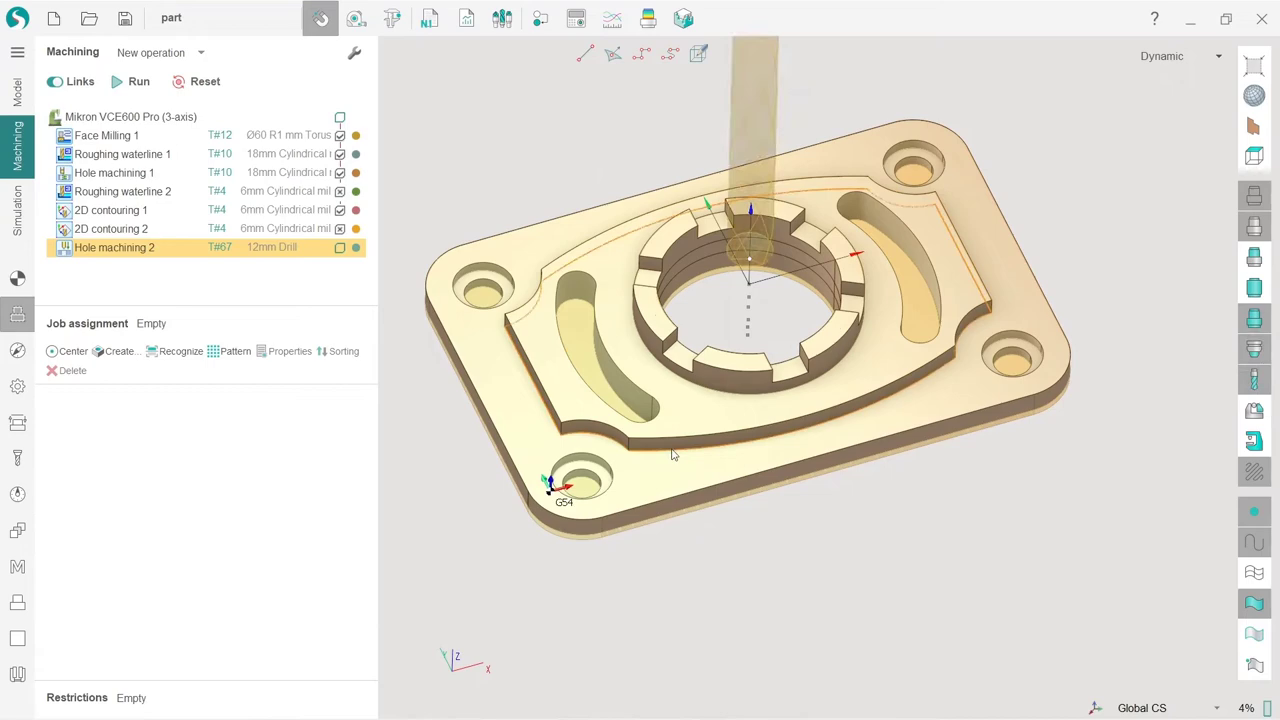
Place a normal line at the arc centre of the rounded upper end of the slot nearest the G54 origin, viewed from above
scroll(685, 438, down, 4)
scroll(685, 438, up, 4)
scroll(685, 438, down, 4)
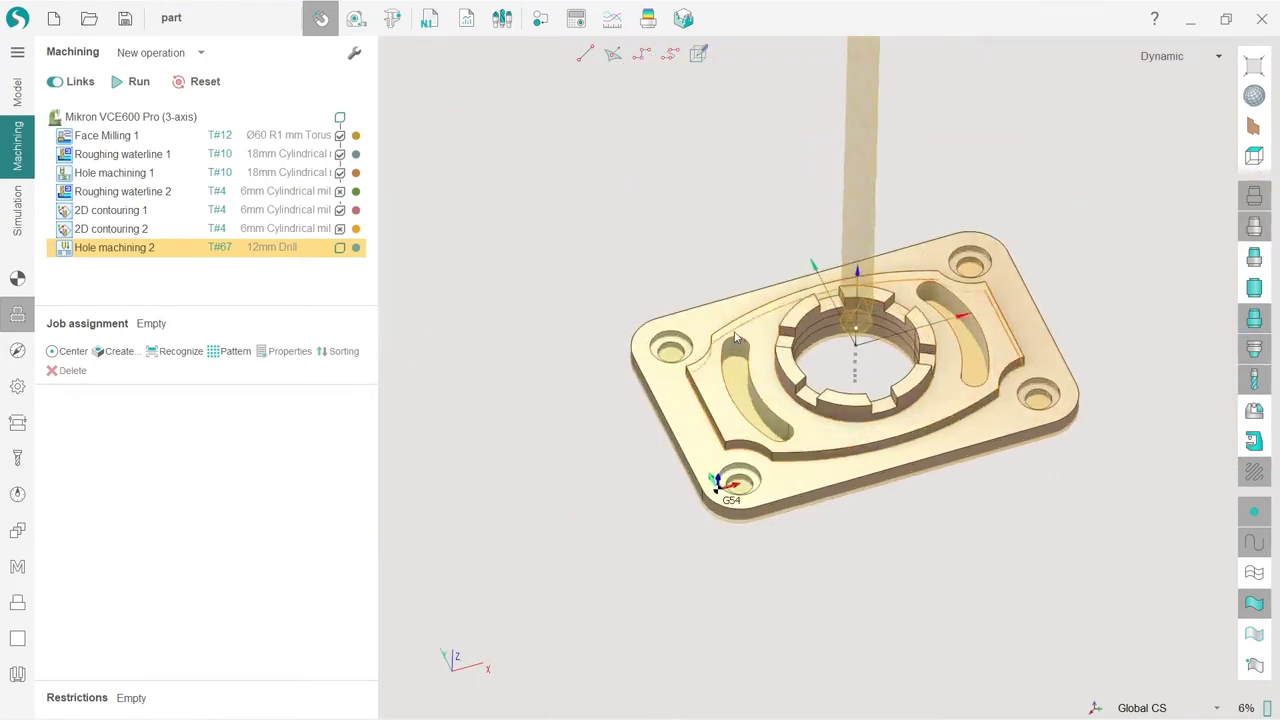
scroll(743, 479, up, 8)
middle_drag(743, 479, 721, 422)
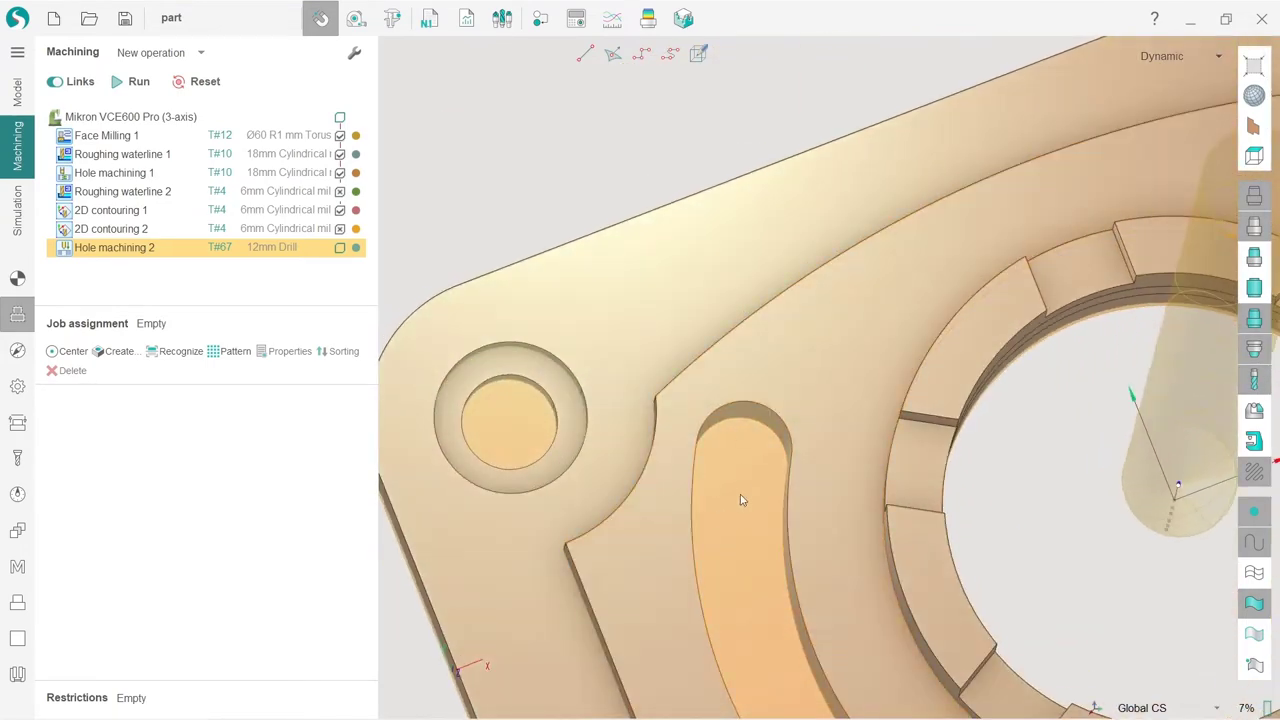
mouse_move(741, 500)
right_down()
mouse_move(743, 437)
mouse_move(740, 506)
mouse_move(723, 457)
mouse_move(710, 547)
mouse_move(731, 491)
right_up()
key(t)
scroll(714, 378, down, 5)
scroll(750, 385, up, 2)
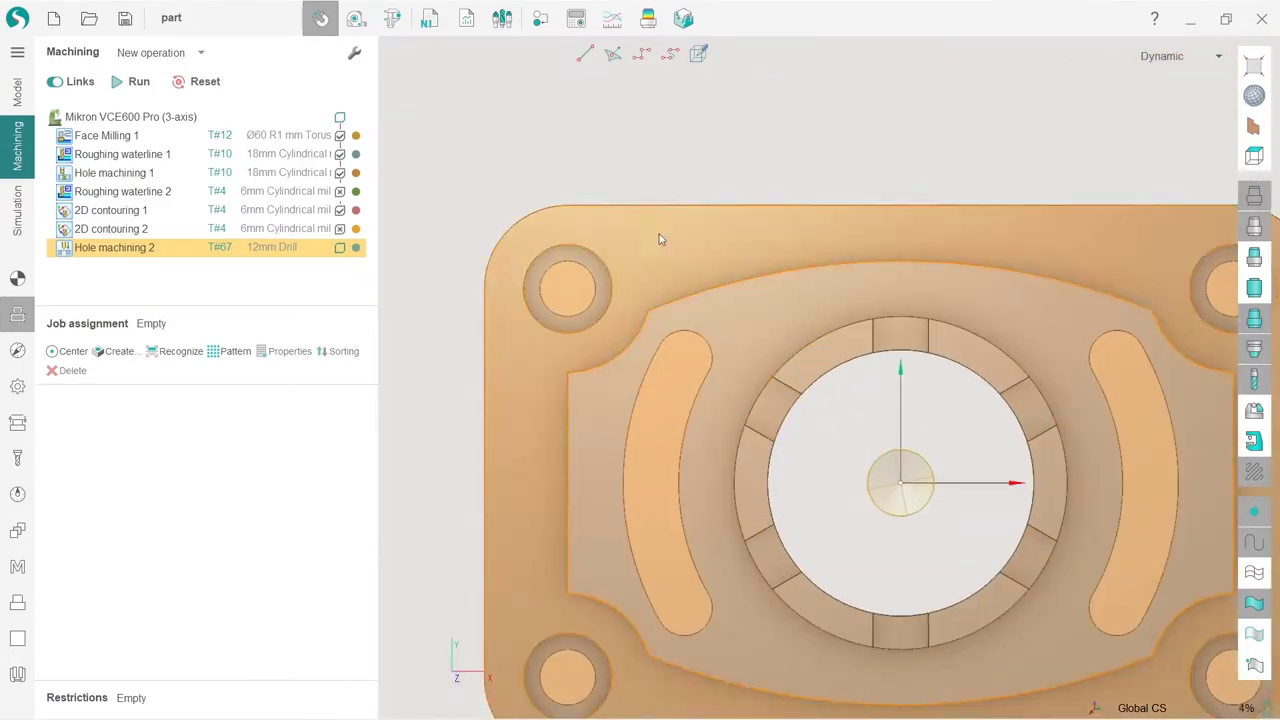
click(614, 57)
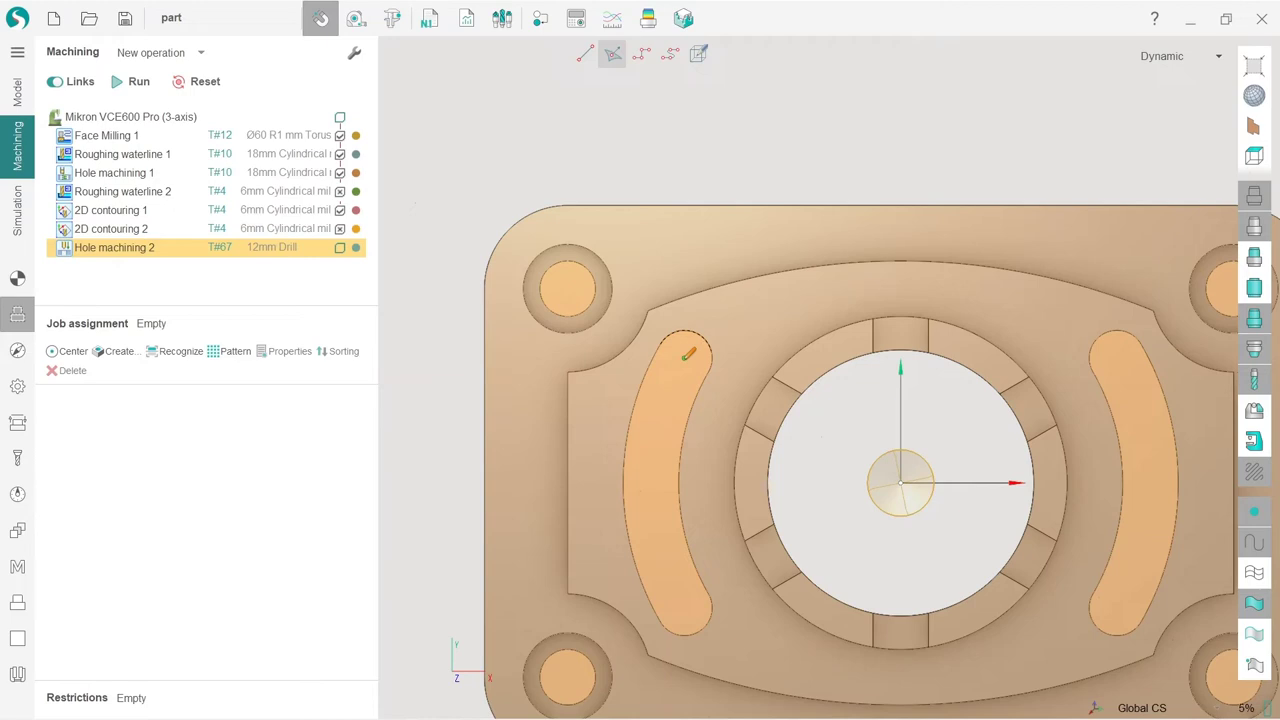
click(320, 18)
middle_drag(745, 349, 750, 218)
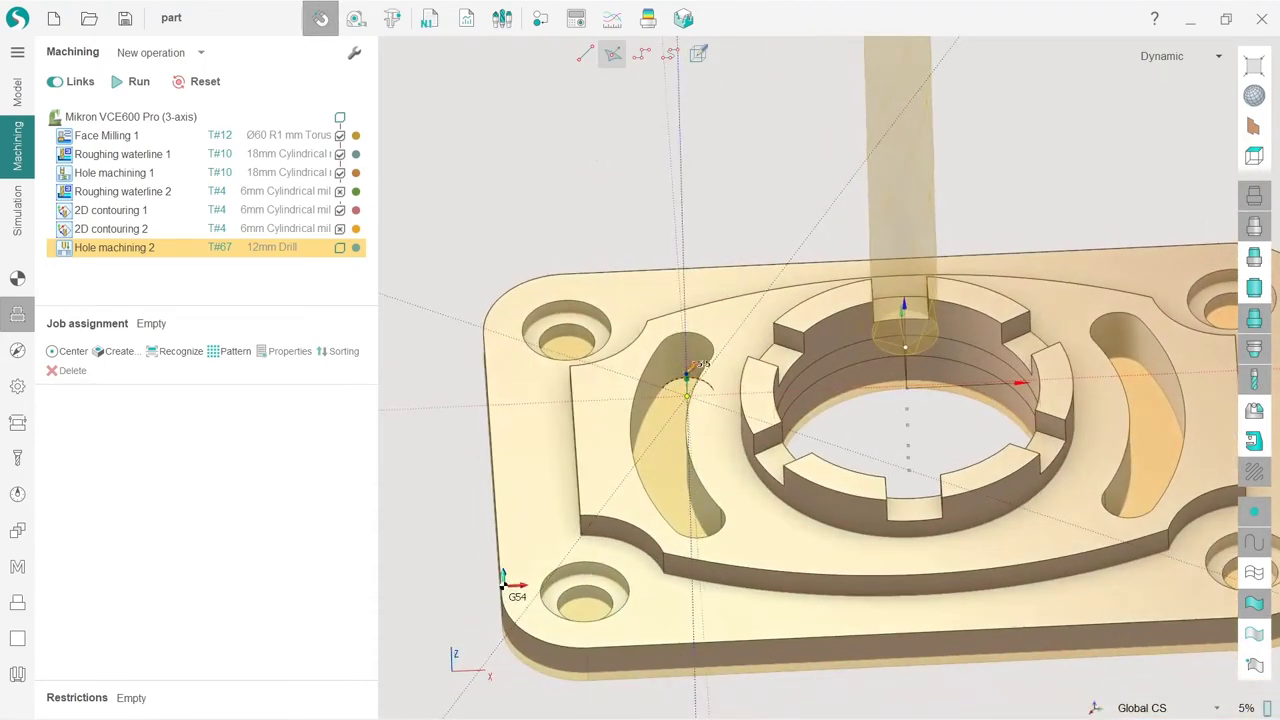
right_drag(626, 154, 698, 400)
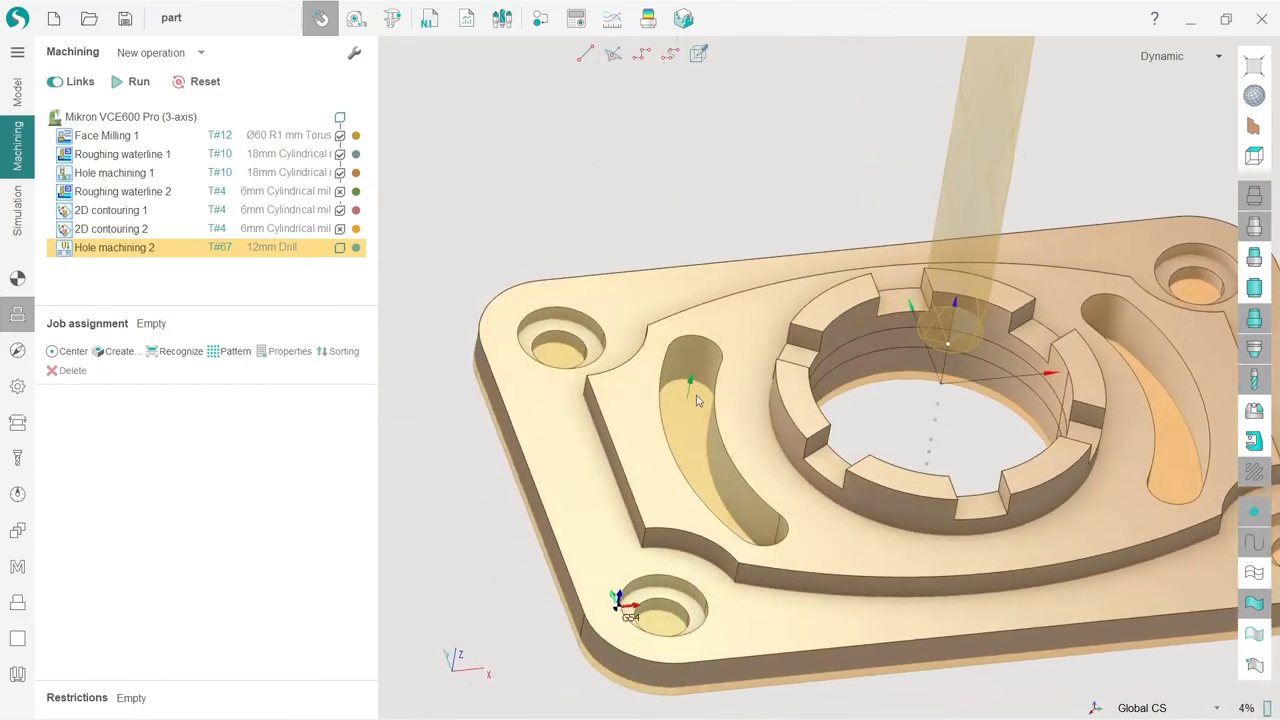
Add the slot's normal line to the job assignment as a hole centre
click(690, 388)
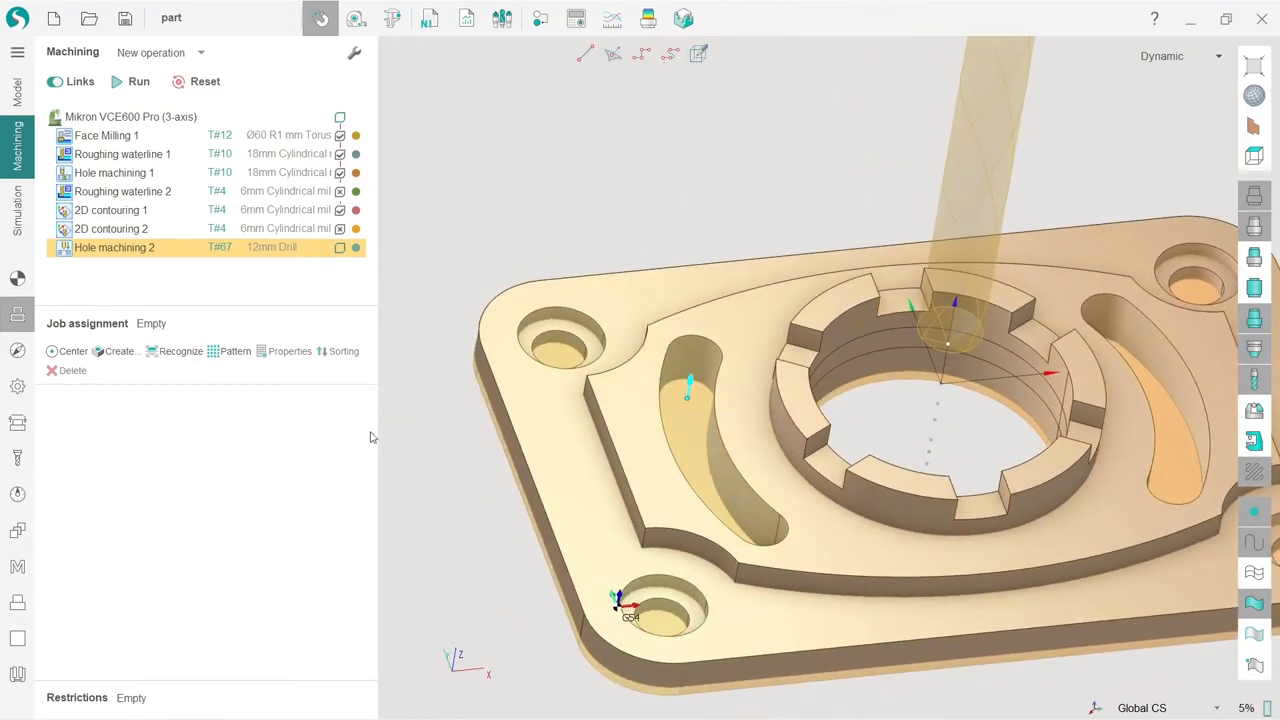
click(73, 352)
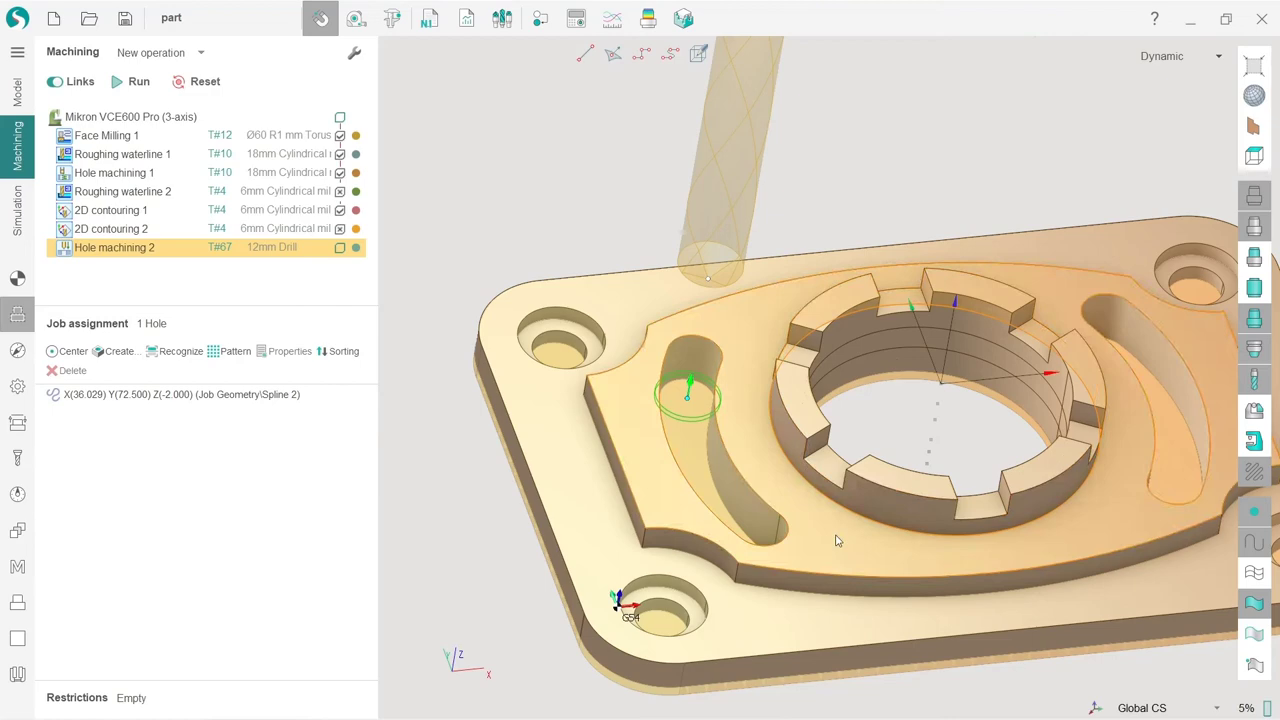
mouse_move(831, 565)
middle_down()
mouse_move(795, 506)
mouse_move(832, 566)
middle_up()
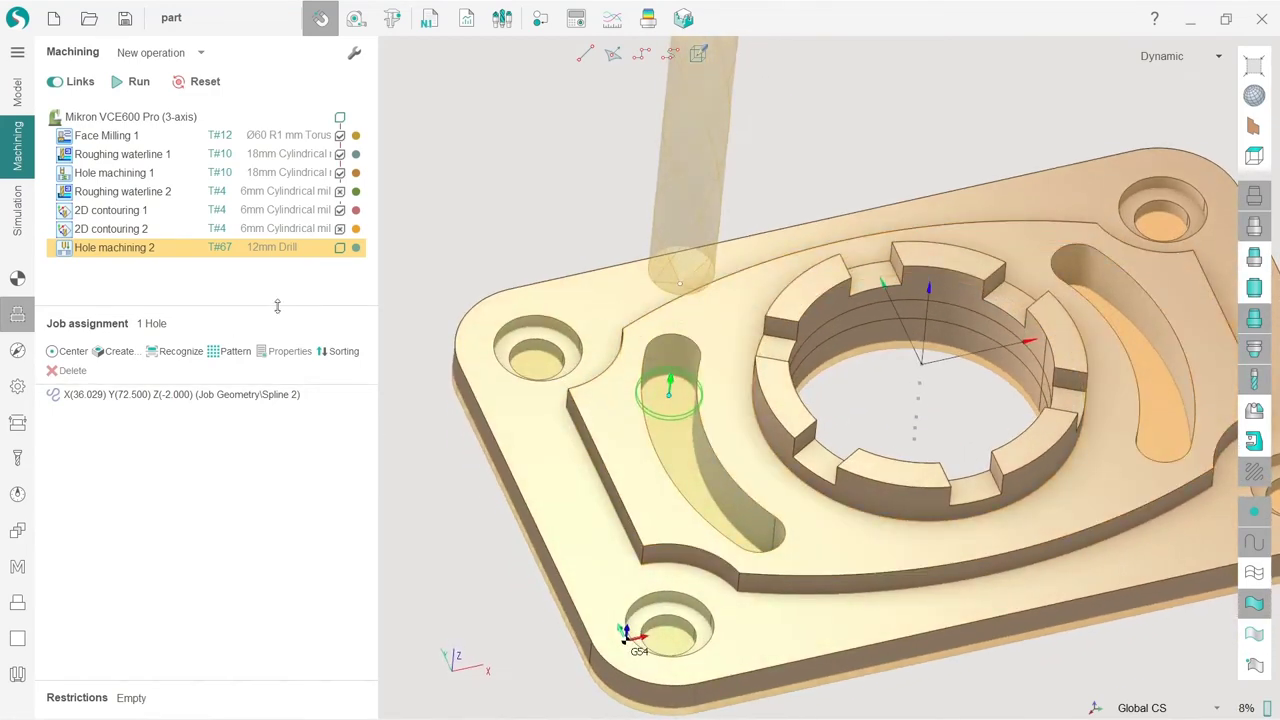
Assign the 7mm Drill from the Metric-Low Carbon Steel library to the hole machining operation
click(272, 248)
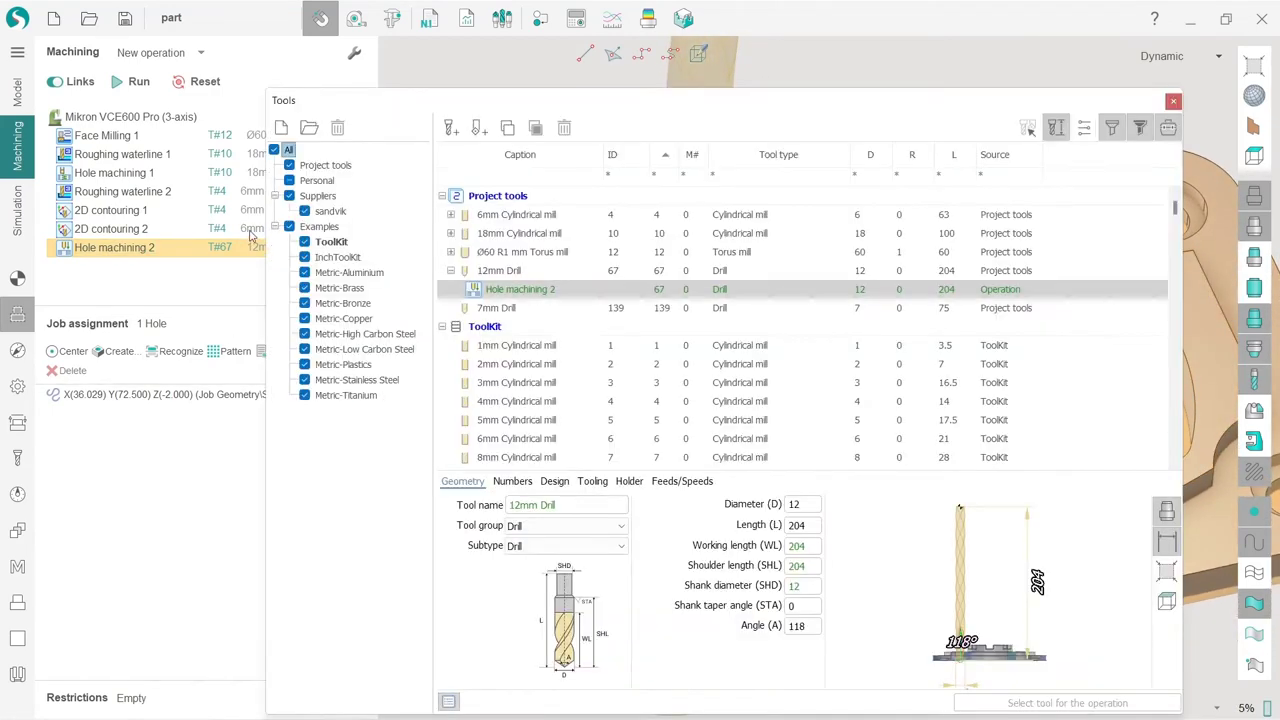
drag(352, 104, 387, 85)
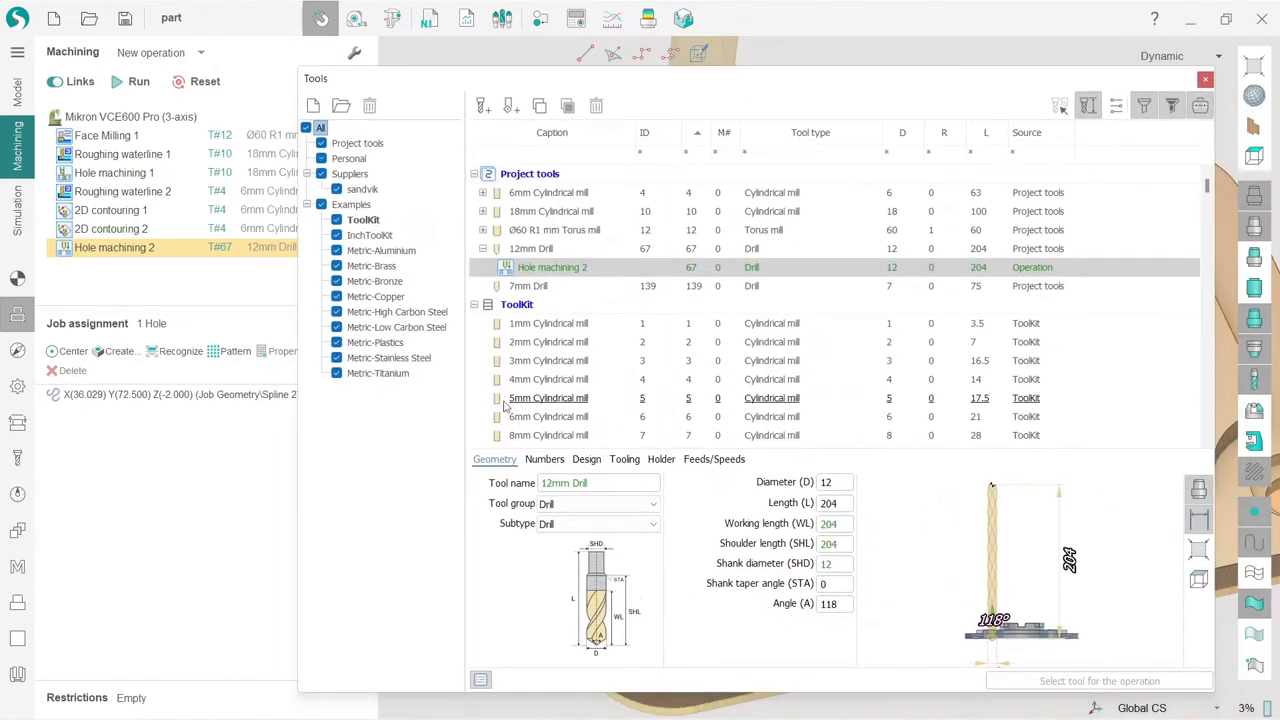
click(397, 328)
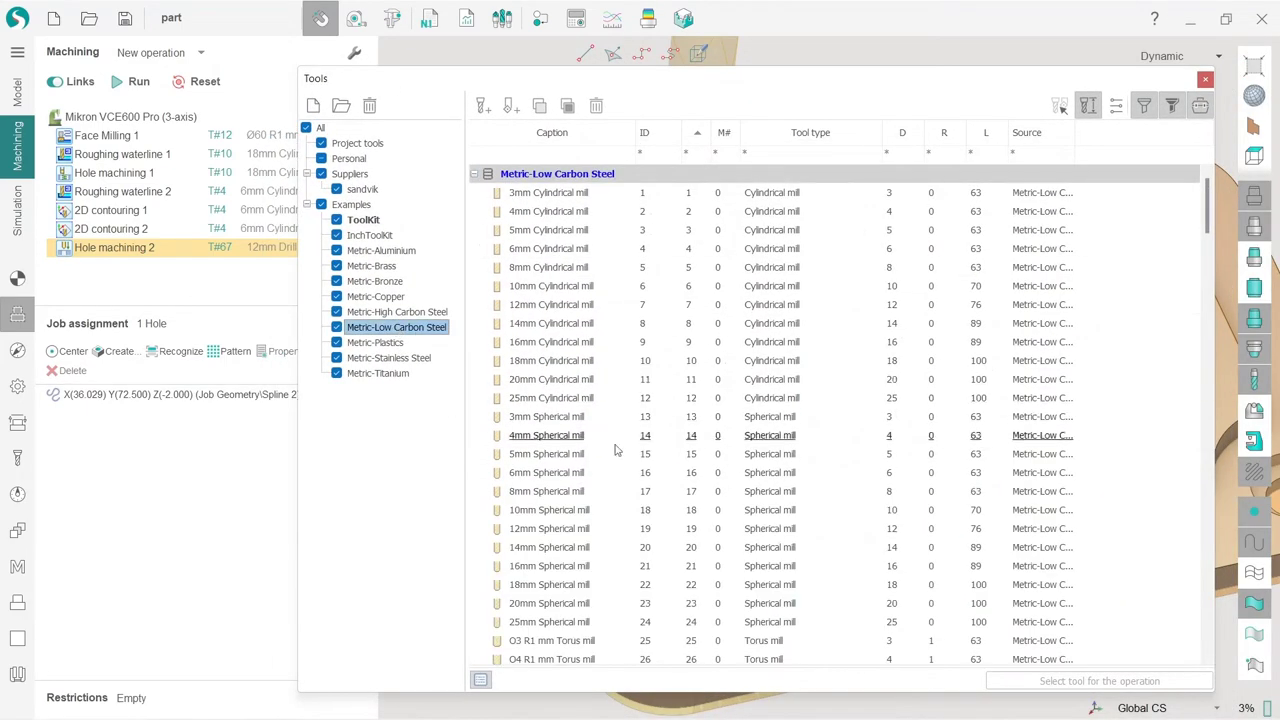
scroll(490, 435, down, 10)
scroll(540, 456, down, 18)
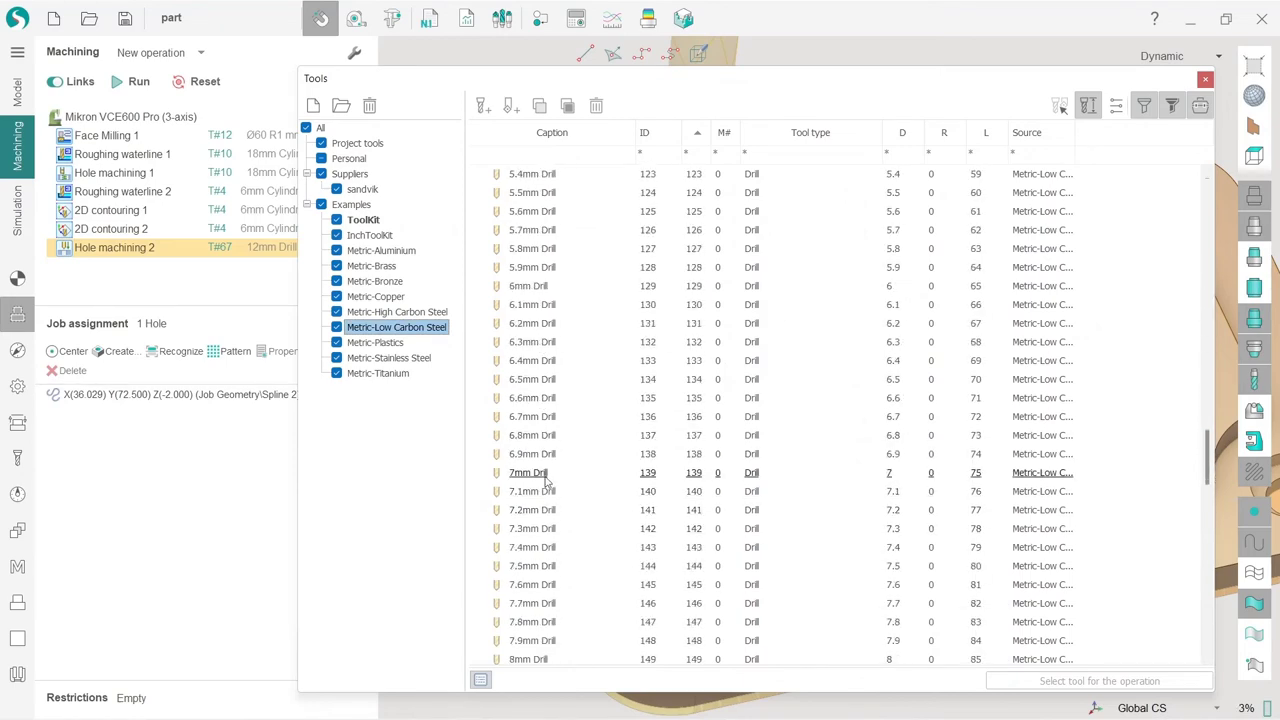
click(546, 474)
click(1099, 681)
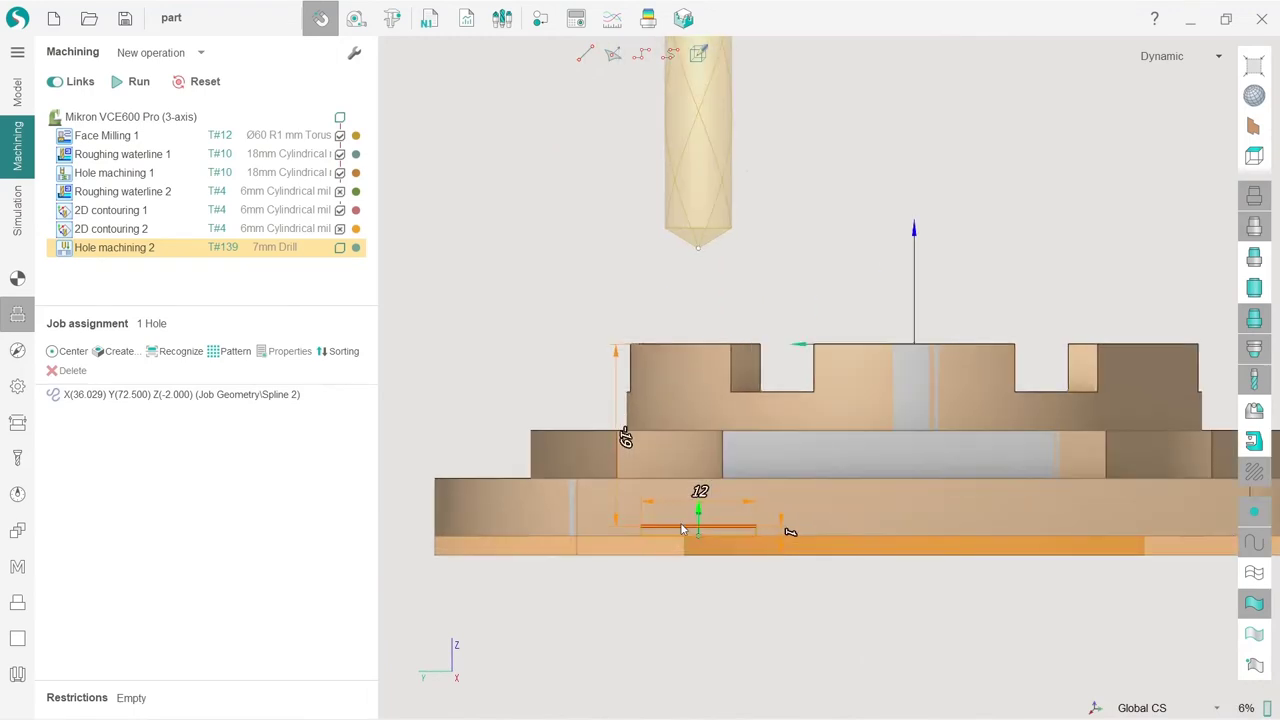
Stretch the first hole from a top level of about -8.9 mm through the workpiece's underside, about 16.3 mm deep
drag(680, 530, 679, 451)
middle_drag(766, 503, 774, 398)
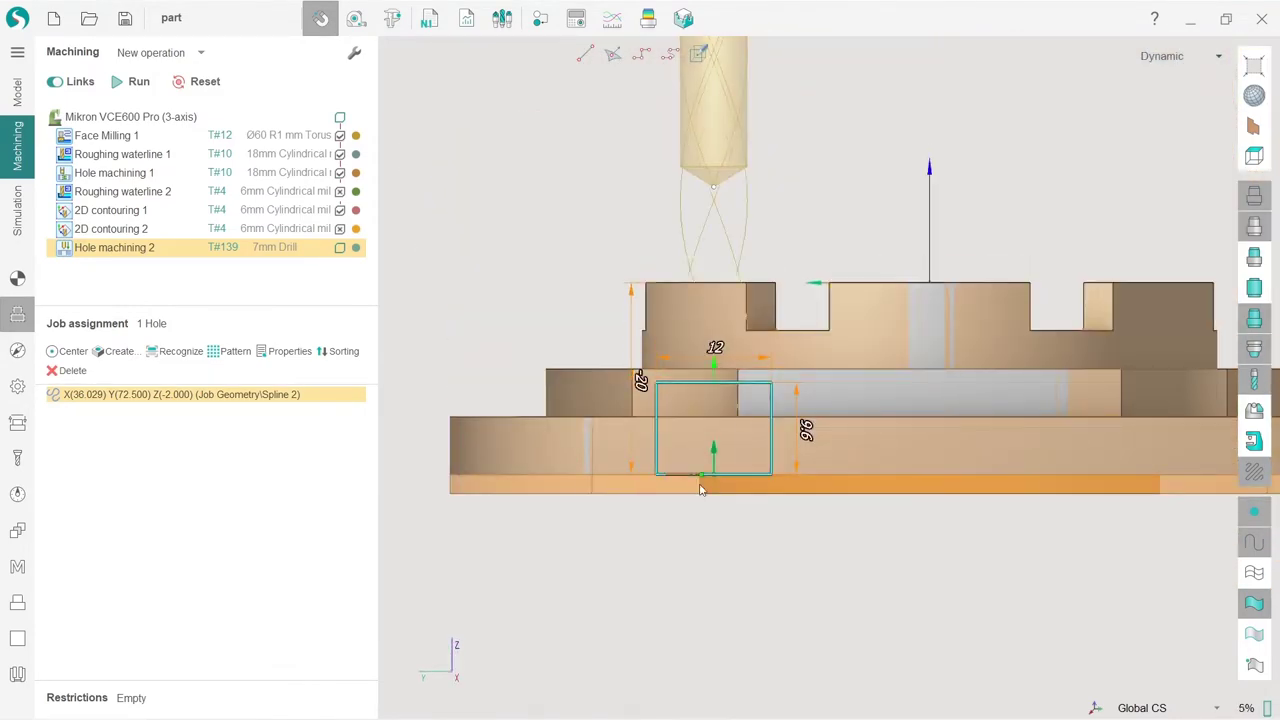
drag(701, 489, 702, 530)
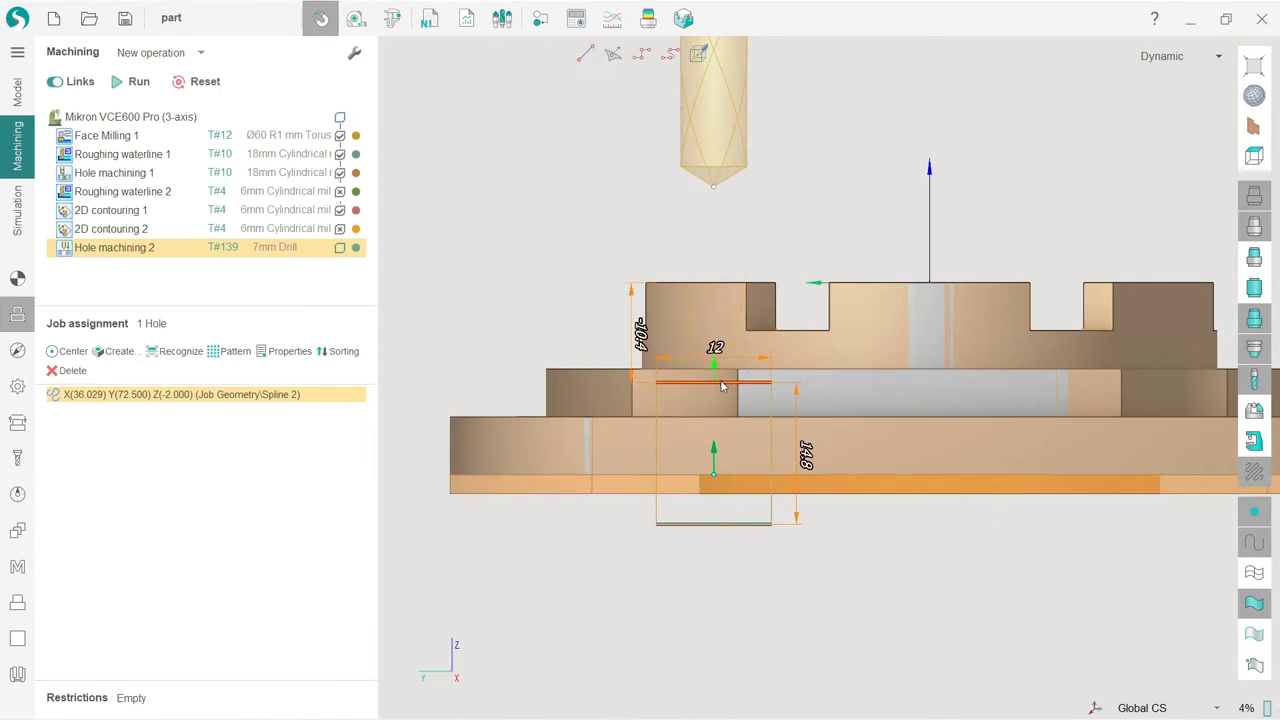
drag(722, 386, 727, 374)
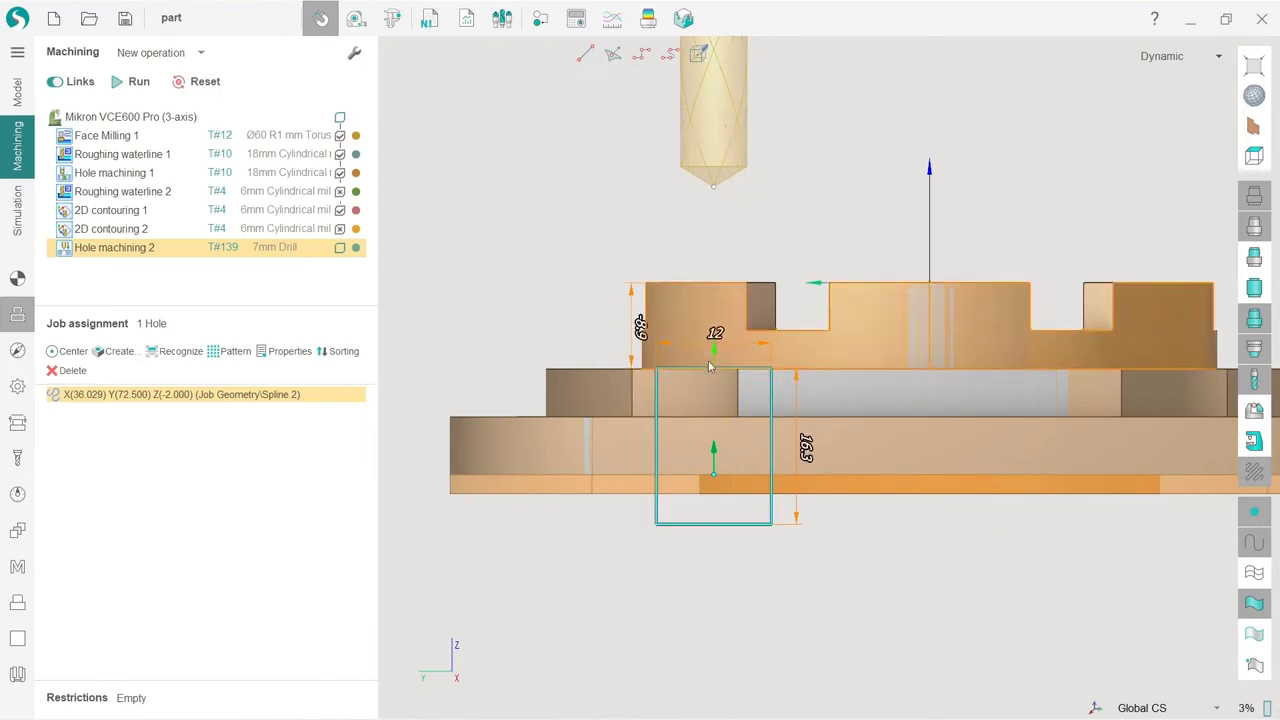
middle_drag(778, 393, 782, 443)
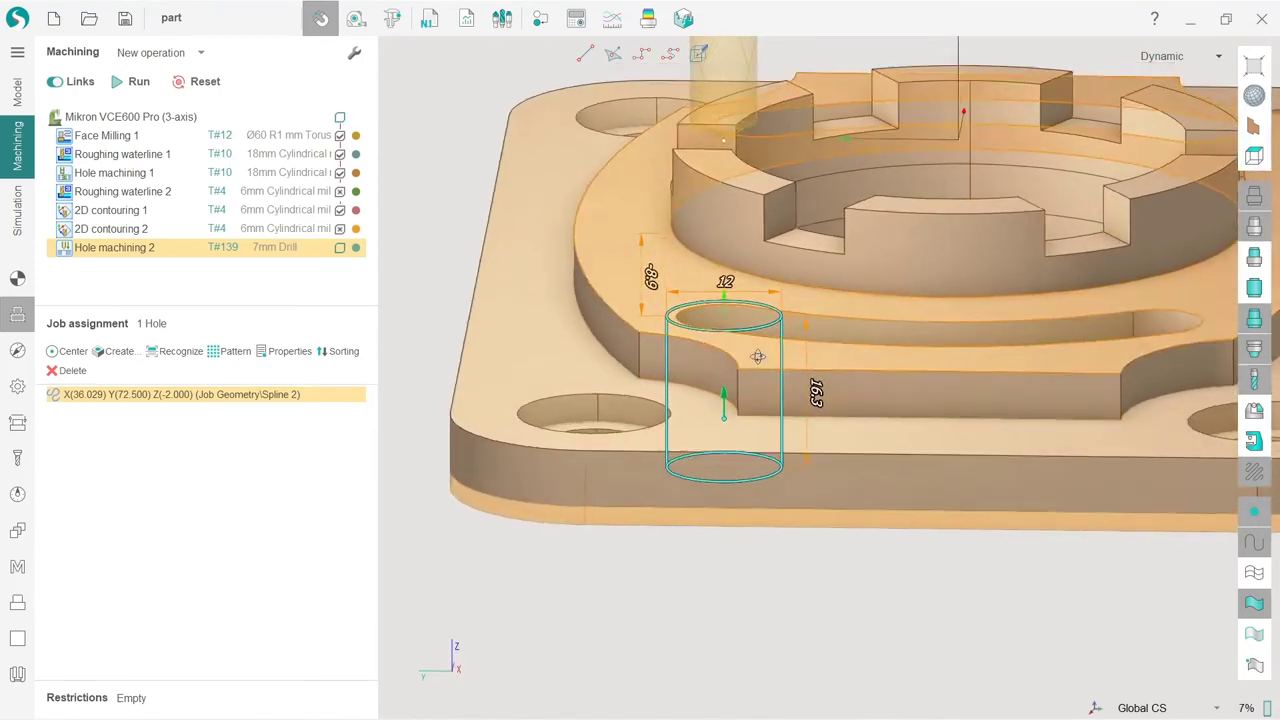
middle_drag(757, 356, 752, 489)
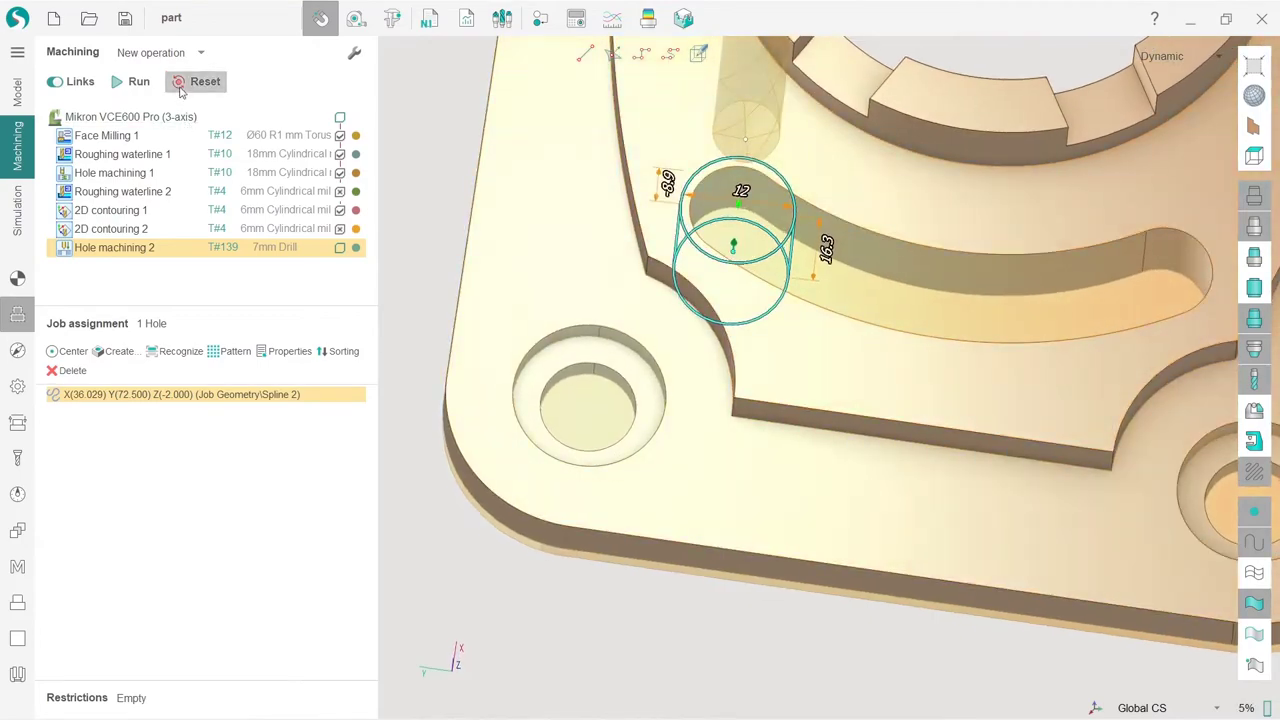
Calculate the drilling toolpath for the hole in the first slot
click(125, 84)
mouse_move(690, 346)
middle_down()
mouse_move(720, 290)
mouse_move(660, 246)
mouse_move(597, 261)
middle_up()
scroll(597, 261, down, 6)
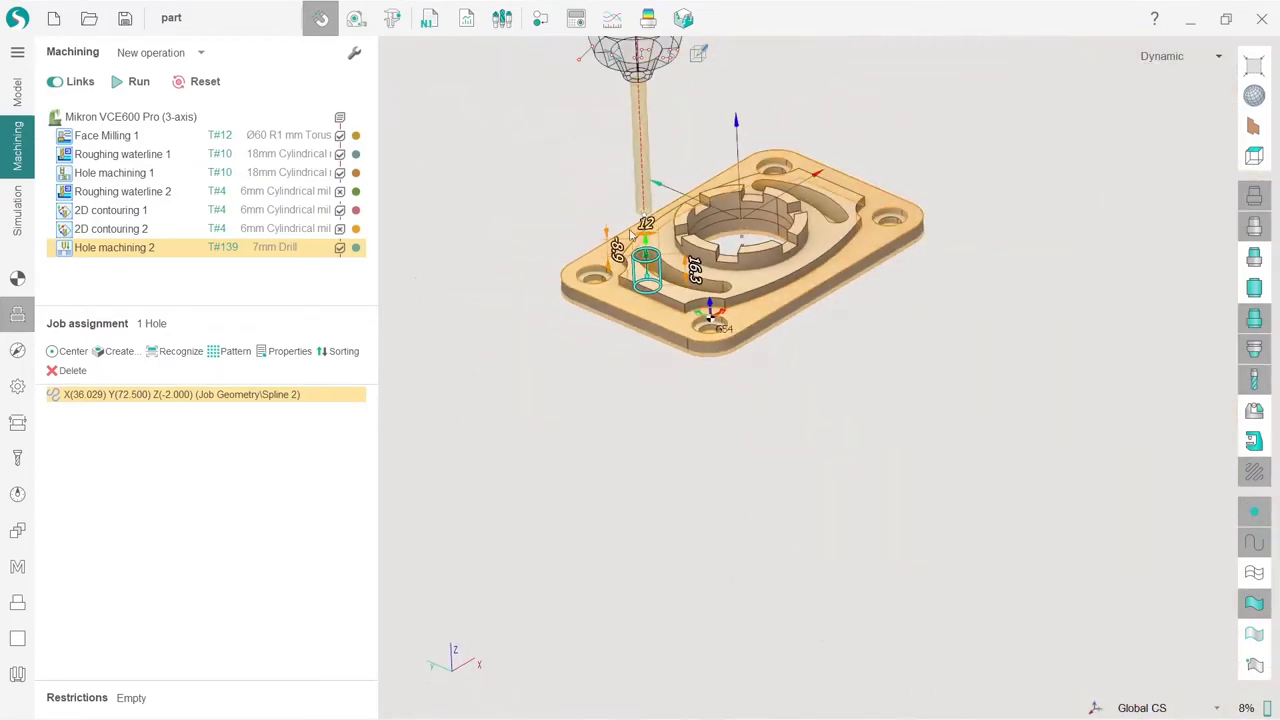
scroll(700, 188, up, 3)
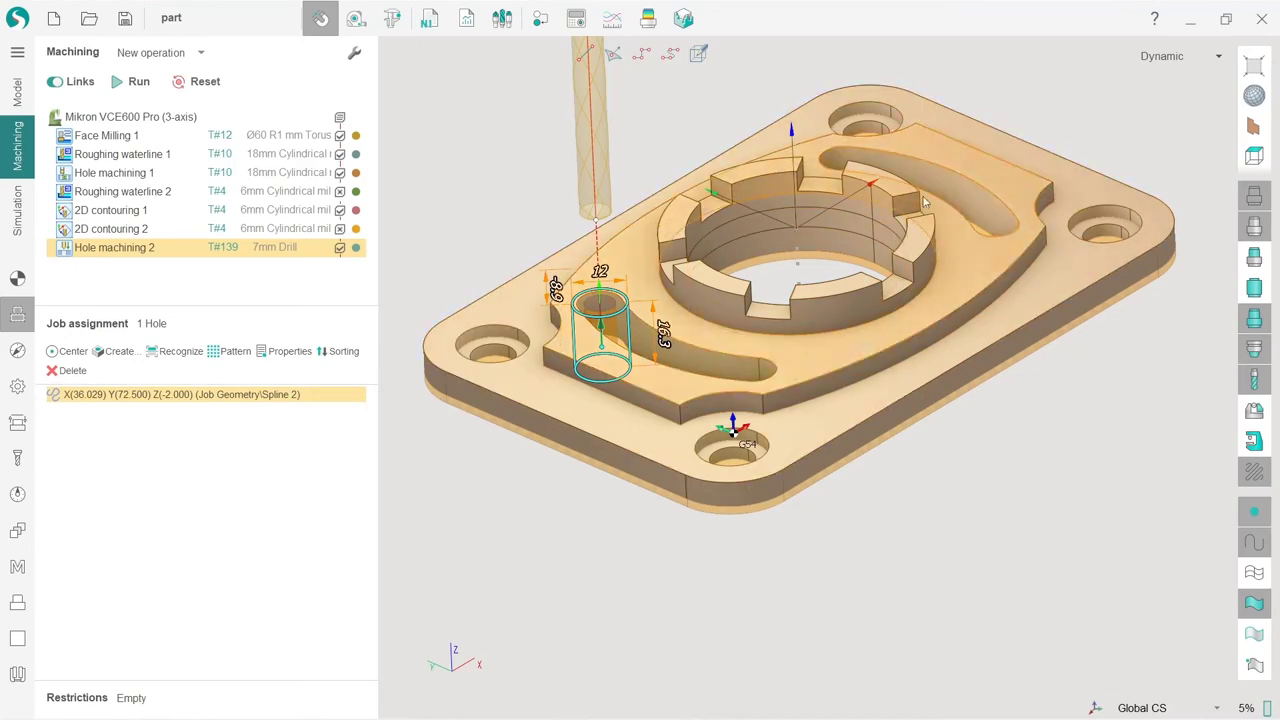
Place a normal line at the arc centre of the opposite slot's rounded upper end and add it as a second hole centre
middle_drag(980, 165, 753, 275)
scroll(753, 277, down, 3)
scroll(760, 200, up, 10)
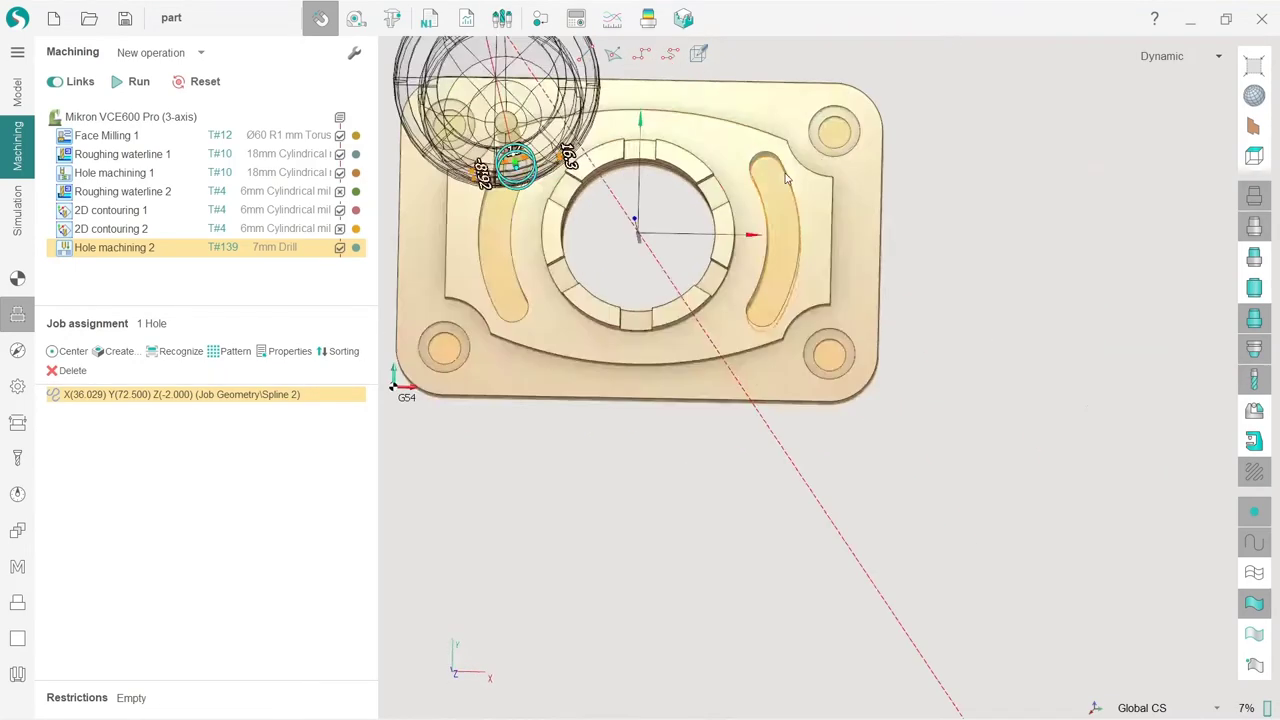
click(613, 53)
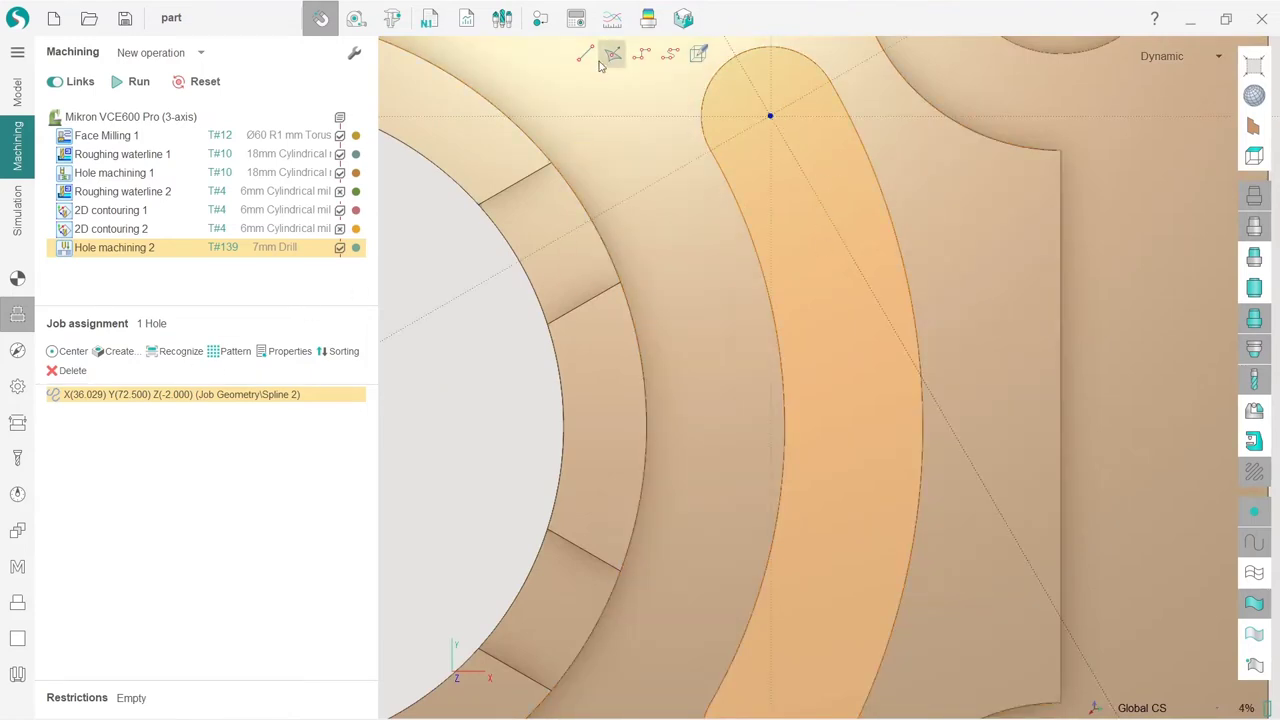
middle_drag(791, 275, 789, 131)
click(770, 105)
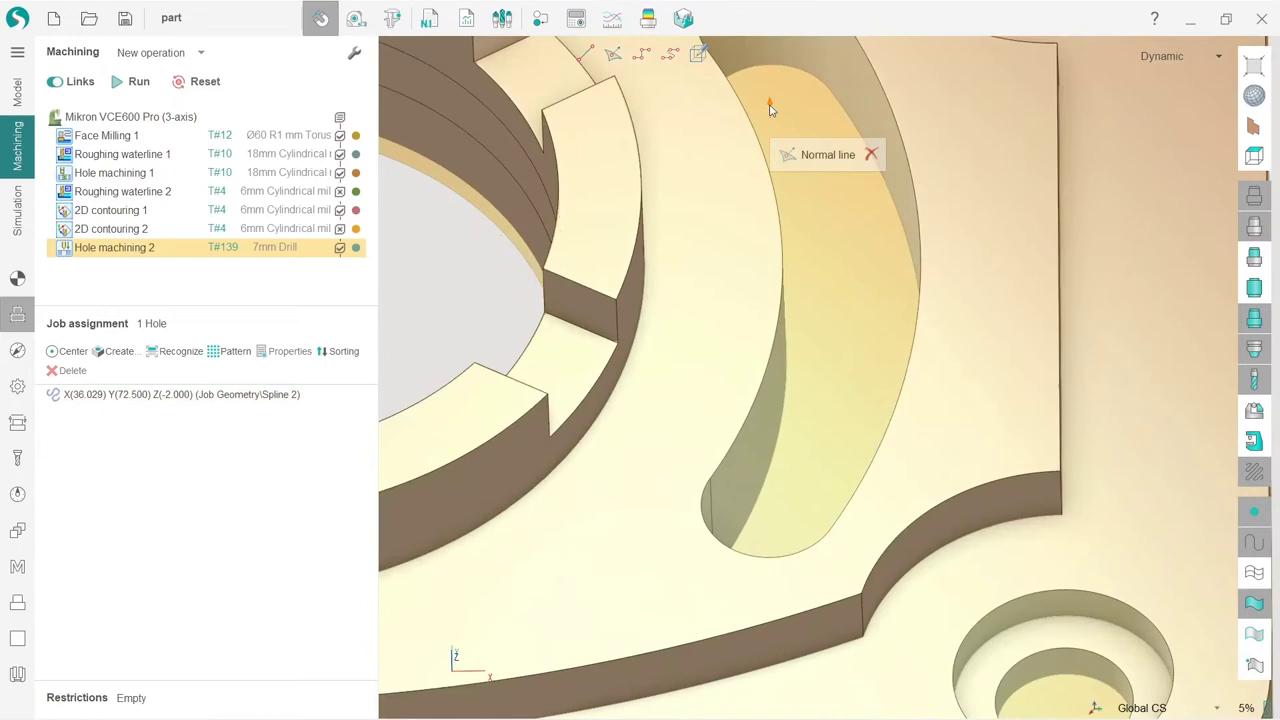
click(769, 108)
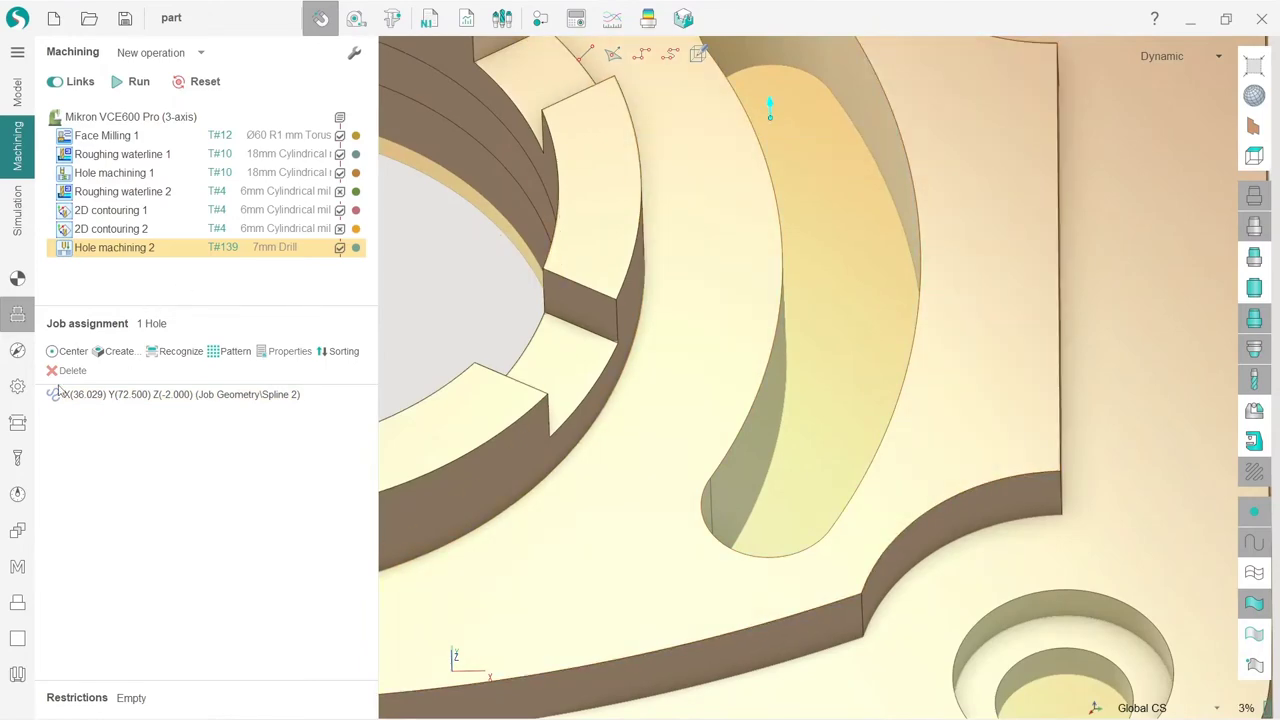
click(70, 352)
scroll(694, 346, down, 5)
scroll(701, 316, up, 5)
Stretch the second hole in the side view from about -9 mm down to about -24.6 mm, below the workpiece's underside
middle_drag(702, 316, 557, 260)
right_drag(556, 260, 977, 432)
mouse_move(866, 409)
right_down()
mouse_move(1029, 306)
mouse_move(786, 342)
mouse_move(843, 400)
right_up()
scroll(843, 400, down, 5)
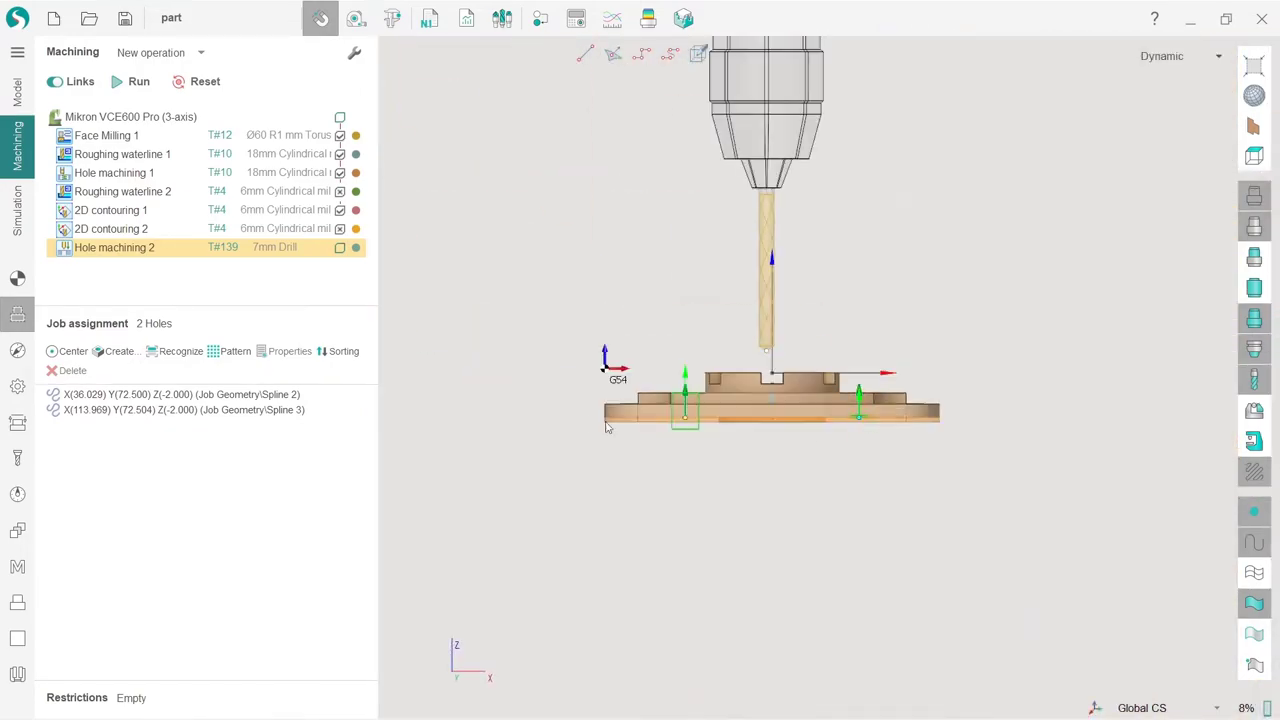
scroll(704, 402, up, 3)
drag(600, 309, 1216, 587)
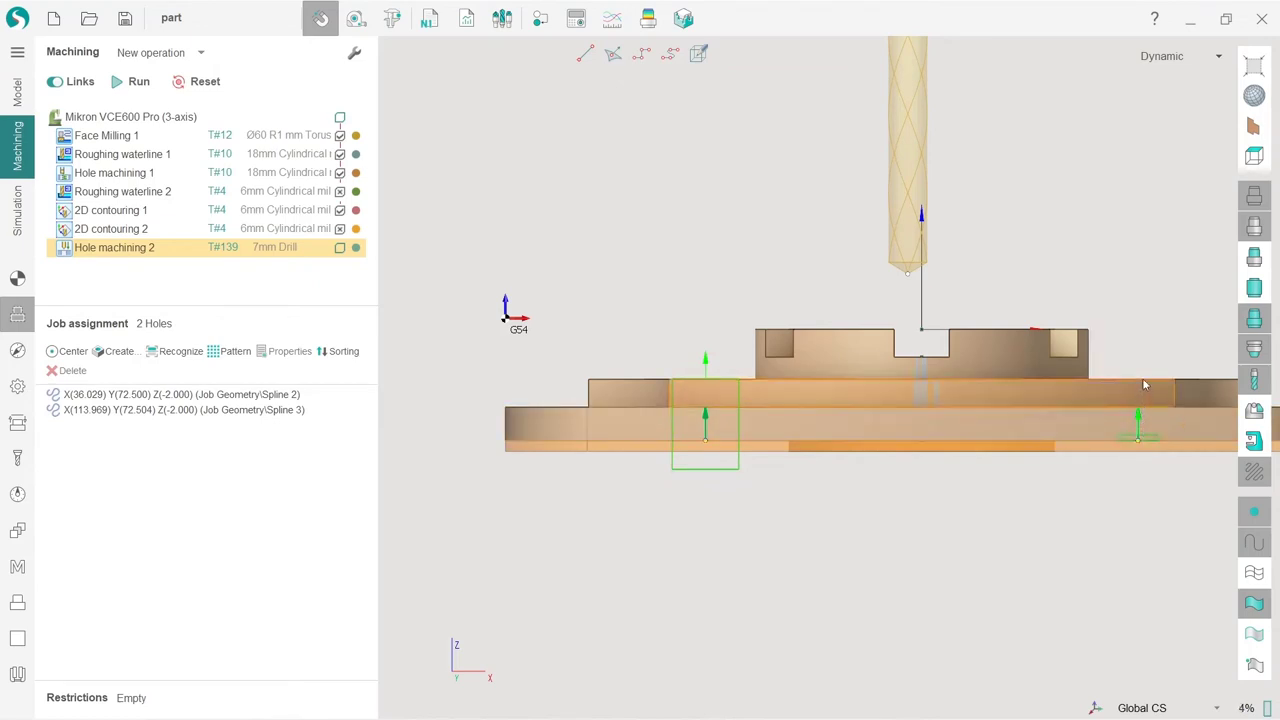
click(1147, 440)
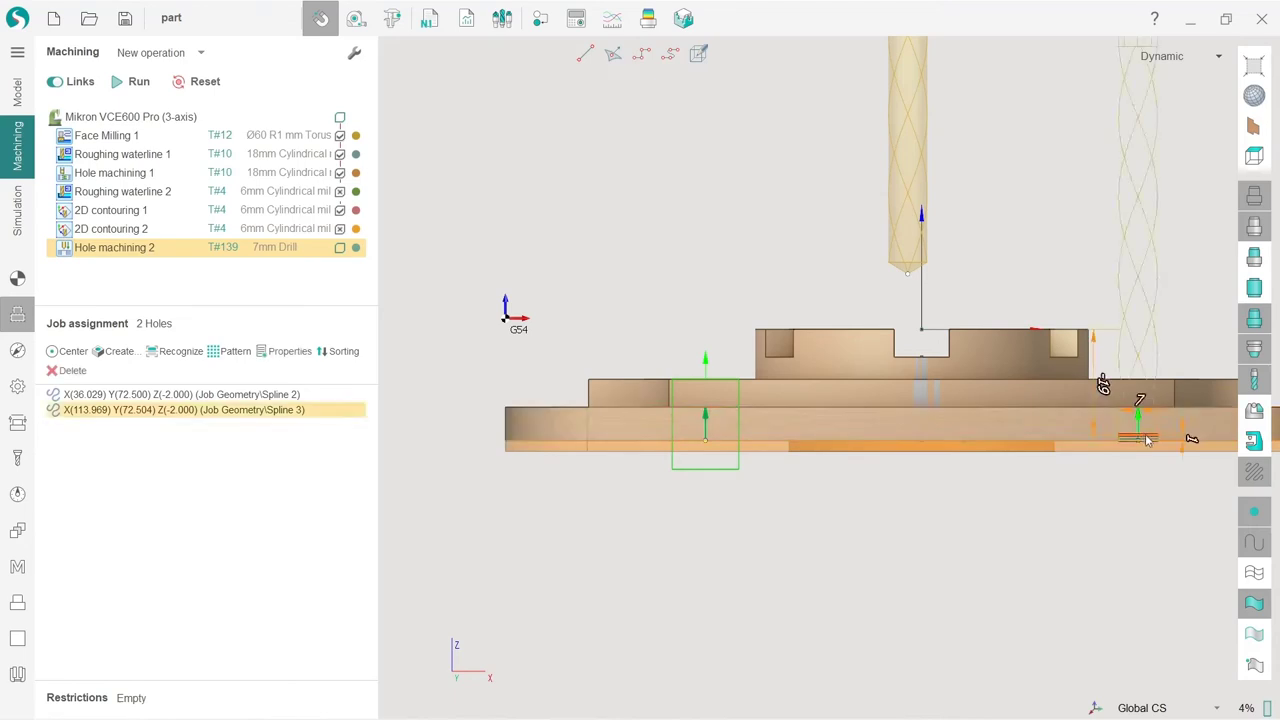
drag(1147, 432, 1146, 380)
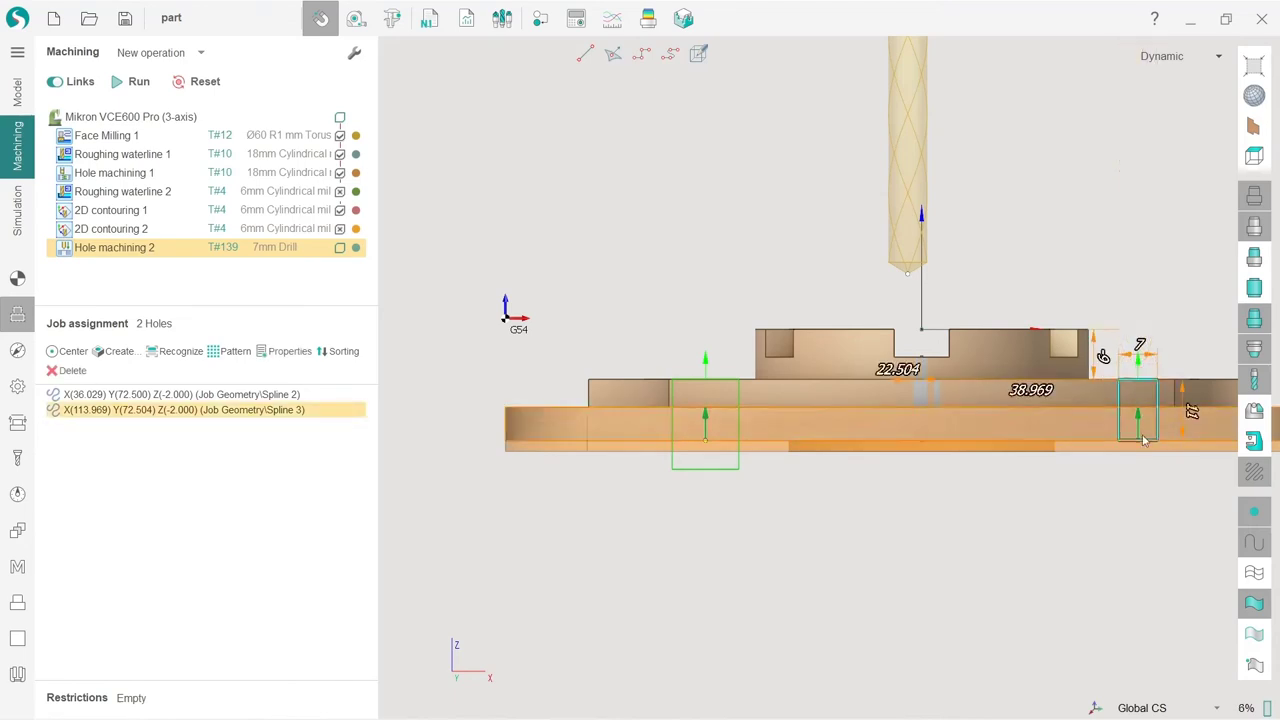
drag(1147, 447, 1147, 476)
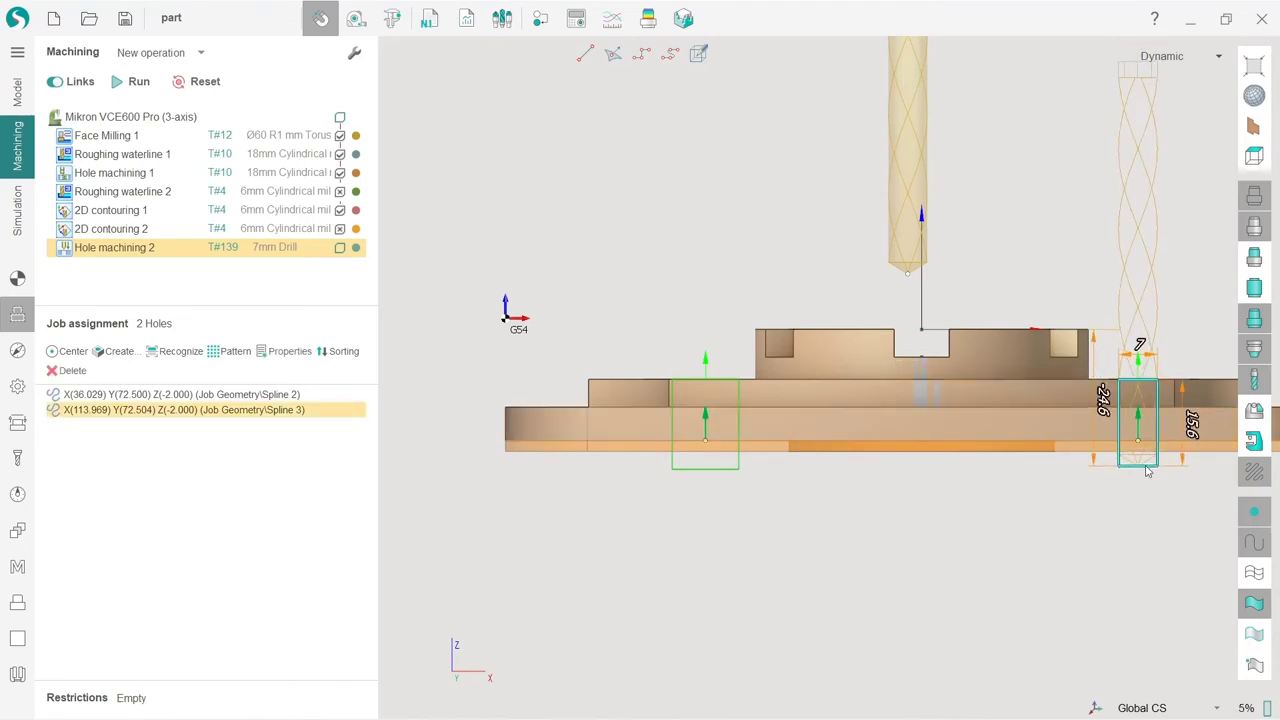
Calculate the drilling toolpath for both entry holes at the upper ends of the curved slots
click(1022, 538)
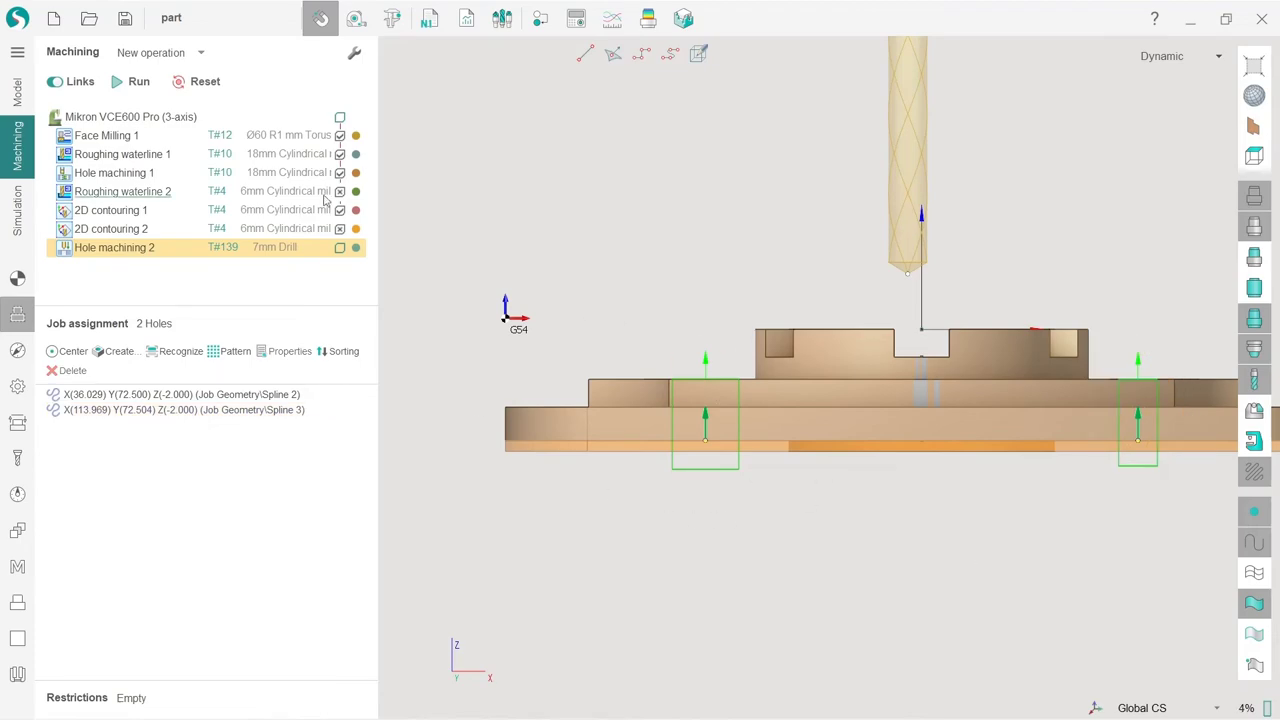
click(131, 84)
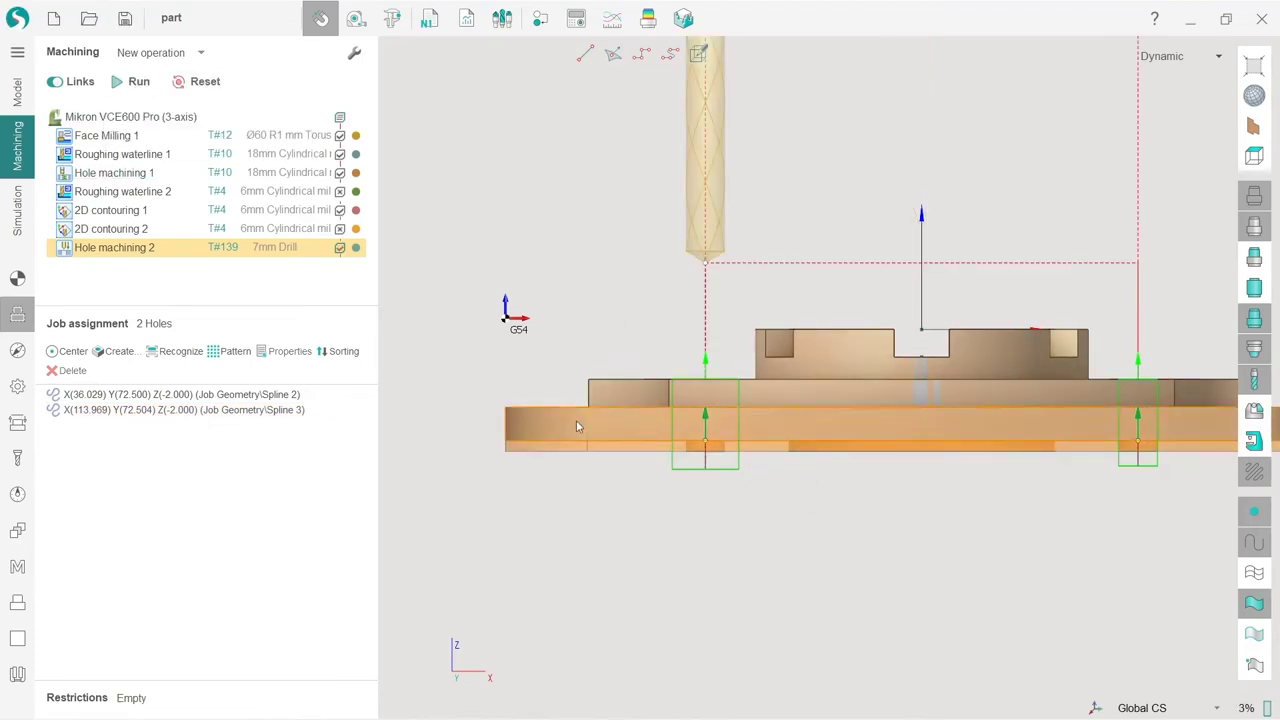
scroll(590, 420, down, 3)
middle_drag(669, 400, 693, 440)
middle_drag(493, 386, 715, 537)
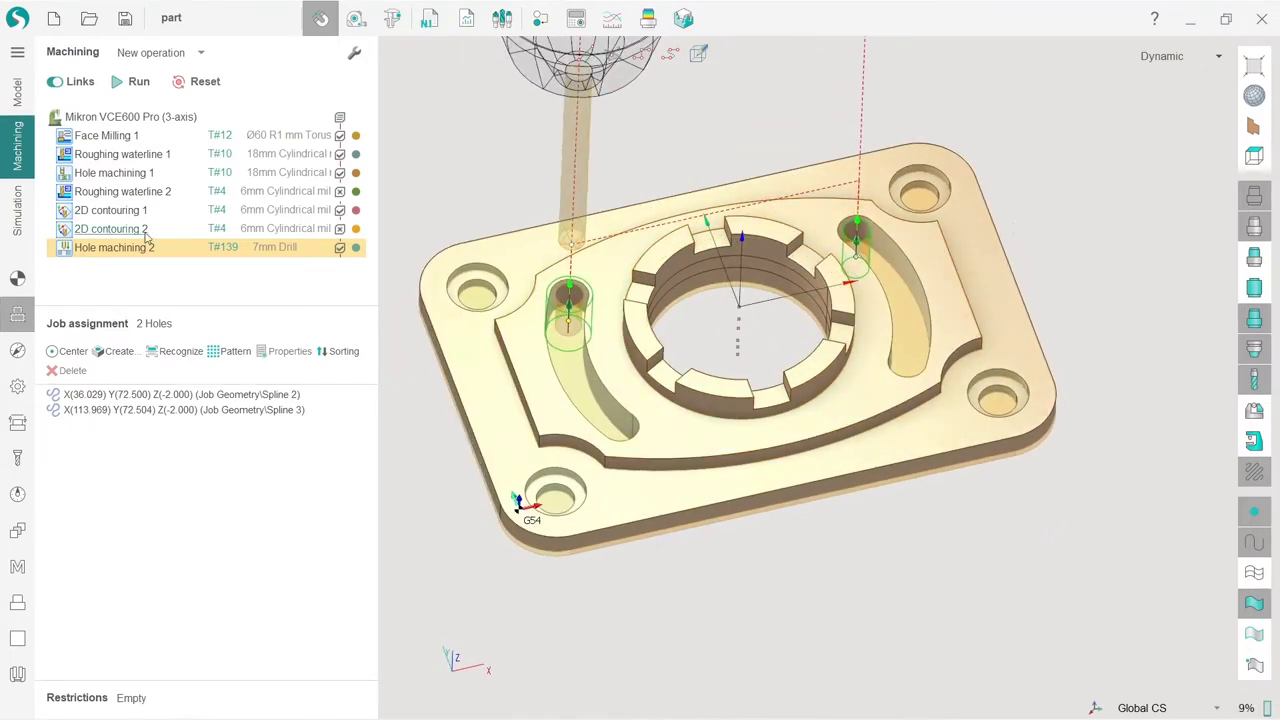
Add a 3D Roughing waterline operation after the drilling and assign it the 6mm Cylindrical mill from the project tools
click(201, 53)
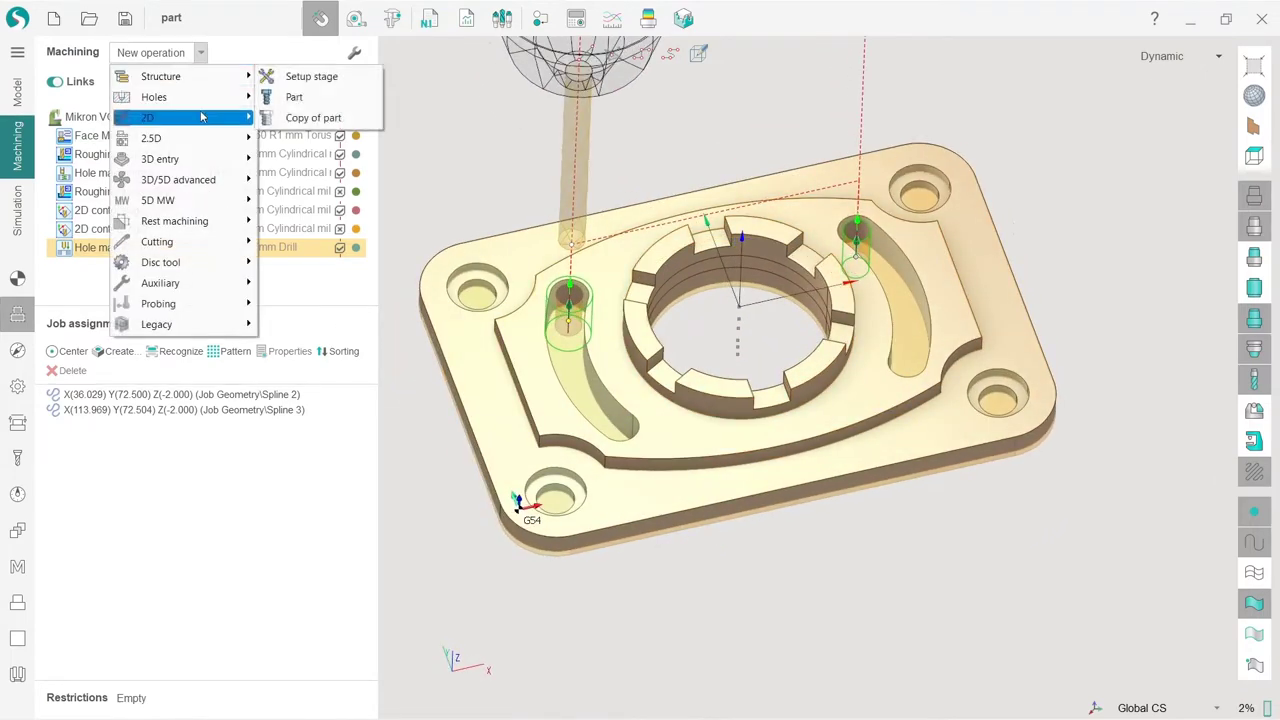
mouse_move(208, 165)
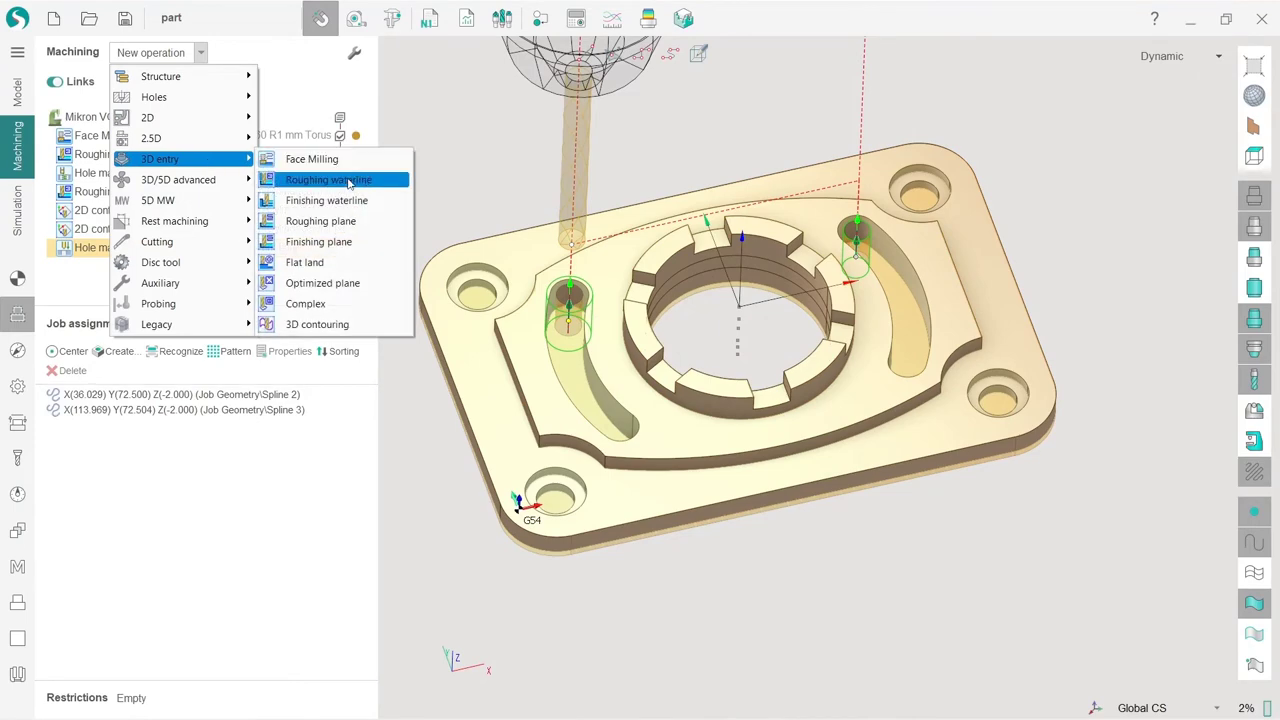
click(348, 181)
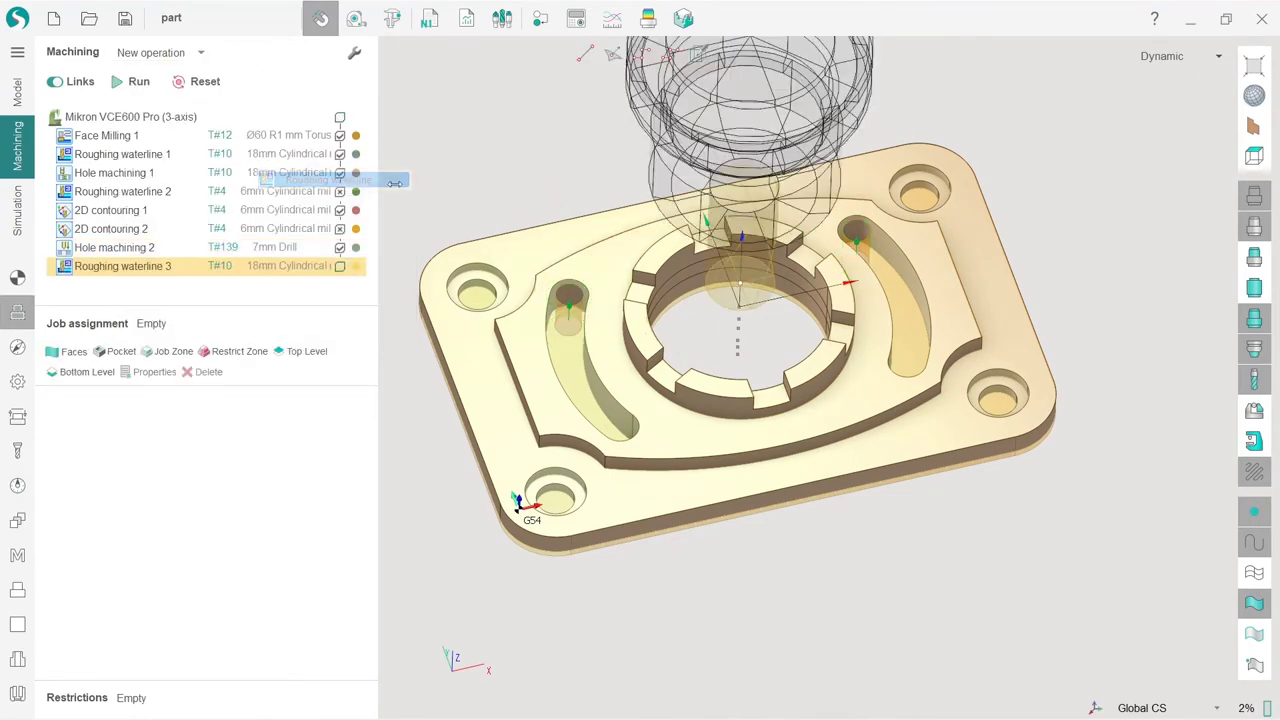
click(289, 268)
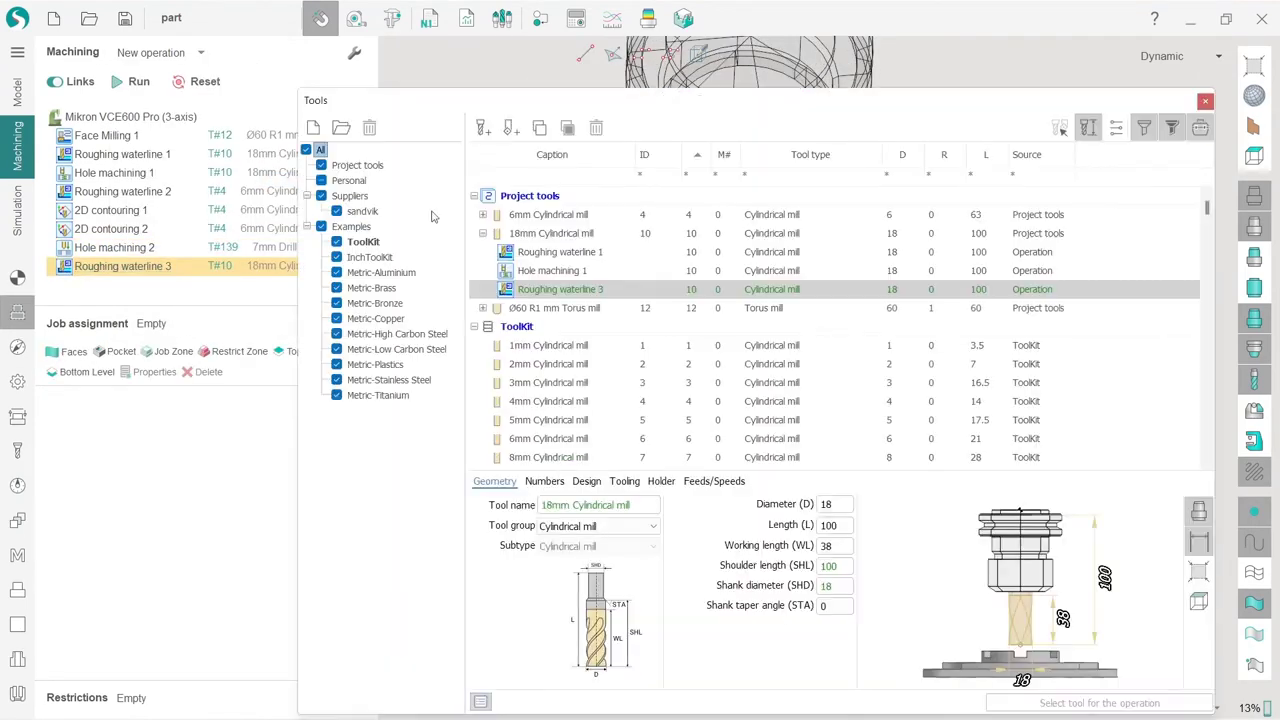
click(548, 214)
click(1060, 703)
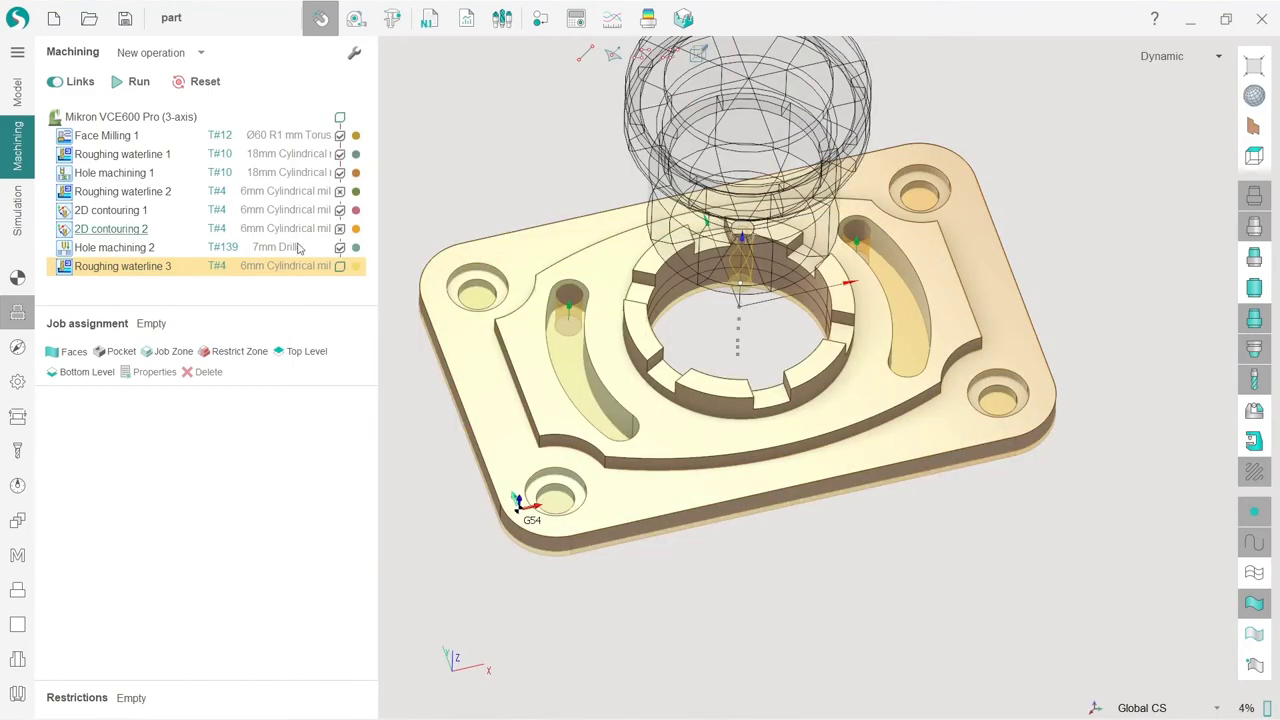
Assign the walls of both curved slots to the new roughing operation as pockets
middle_drag(623, 386, 540, 324)
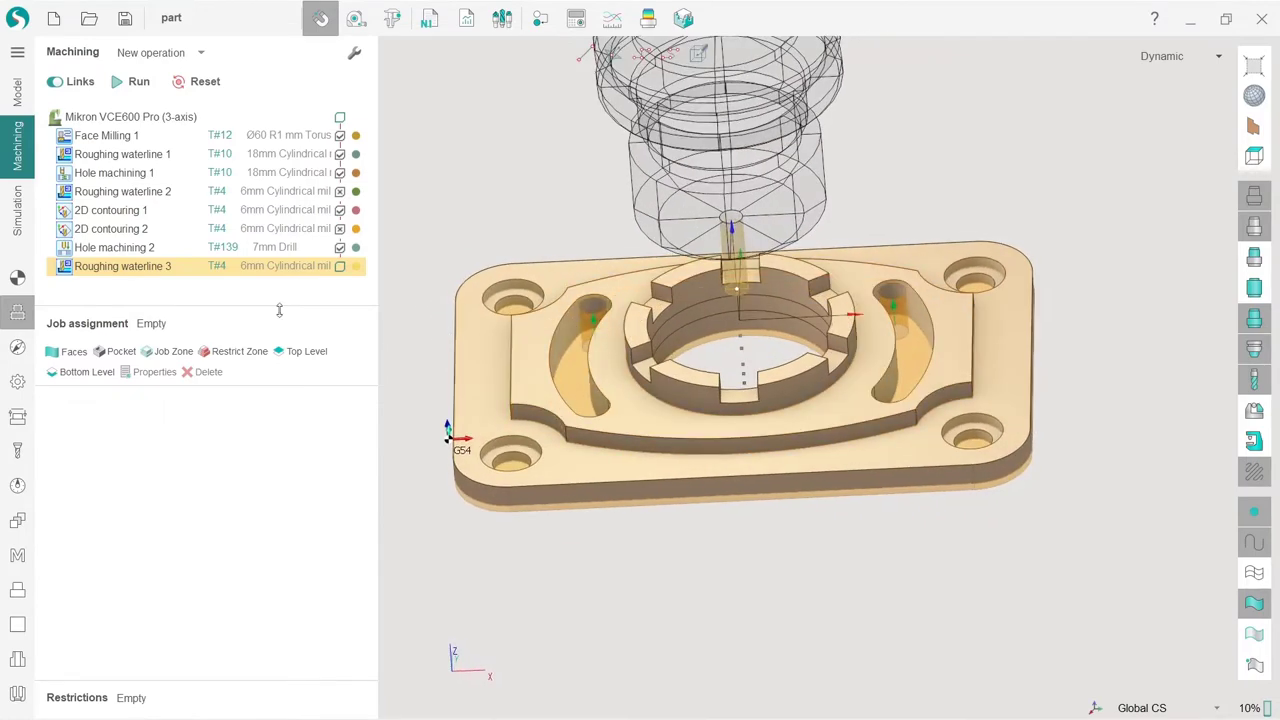
scroll(591, 331, up, 2)
click(547, 341)
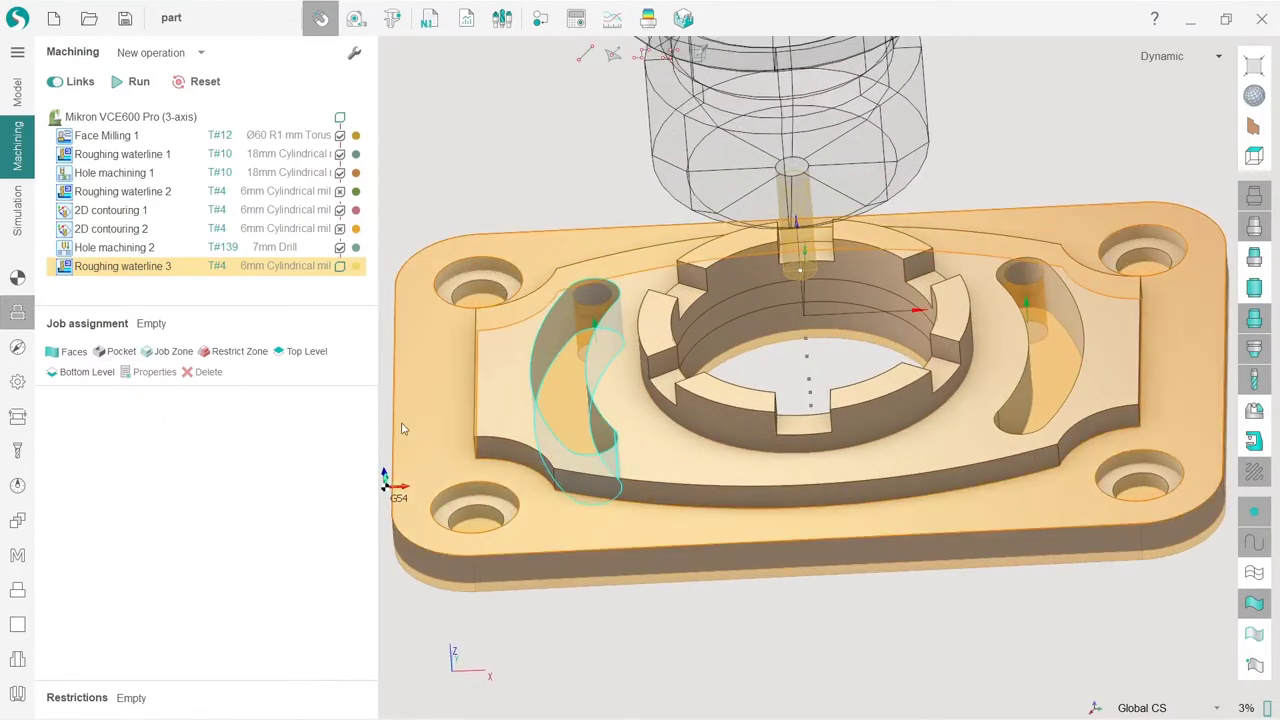
click(1057, 301)
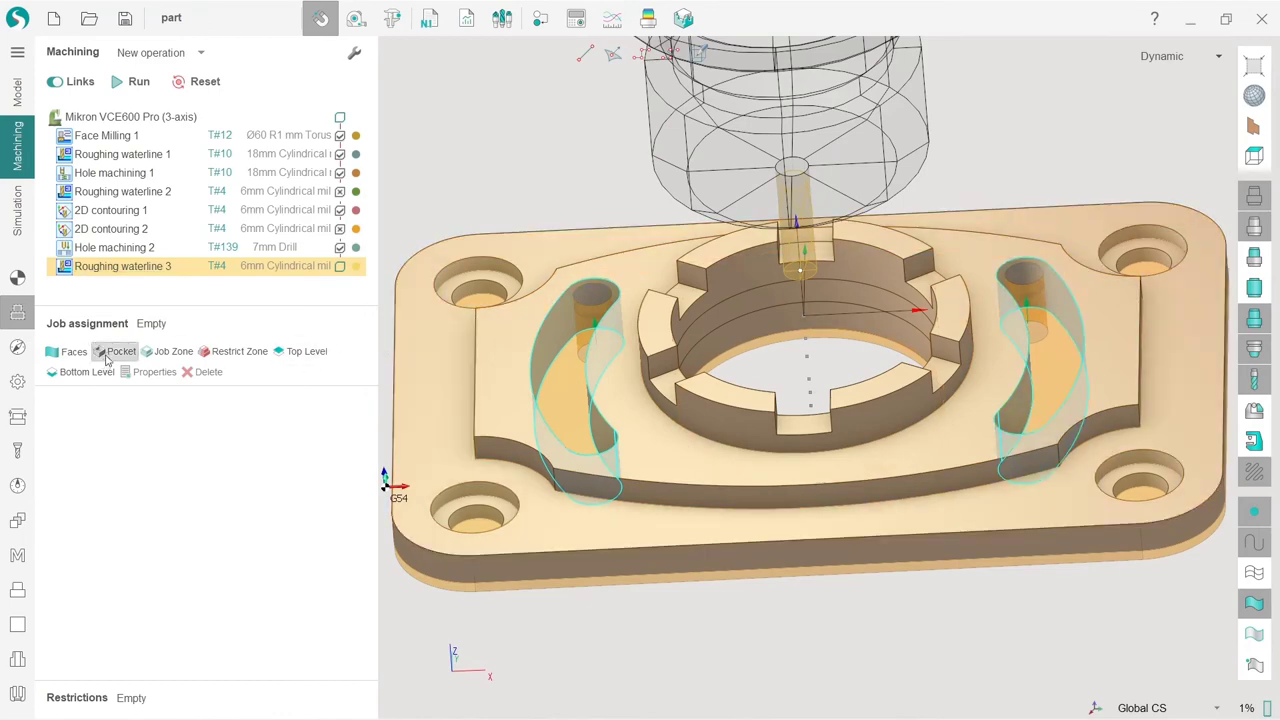
click(107, 360)
Lower the bottom machining level in the side view to -24.3 mm, below the workpiece's underside
middle_drag(596, 402, 692, 424)
click(24, 352)
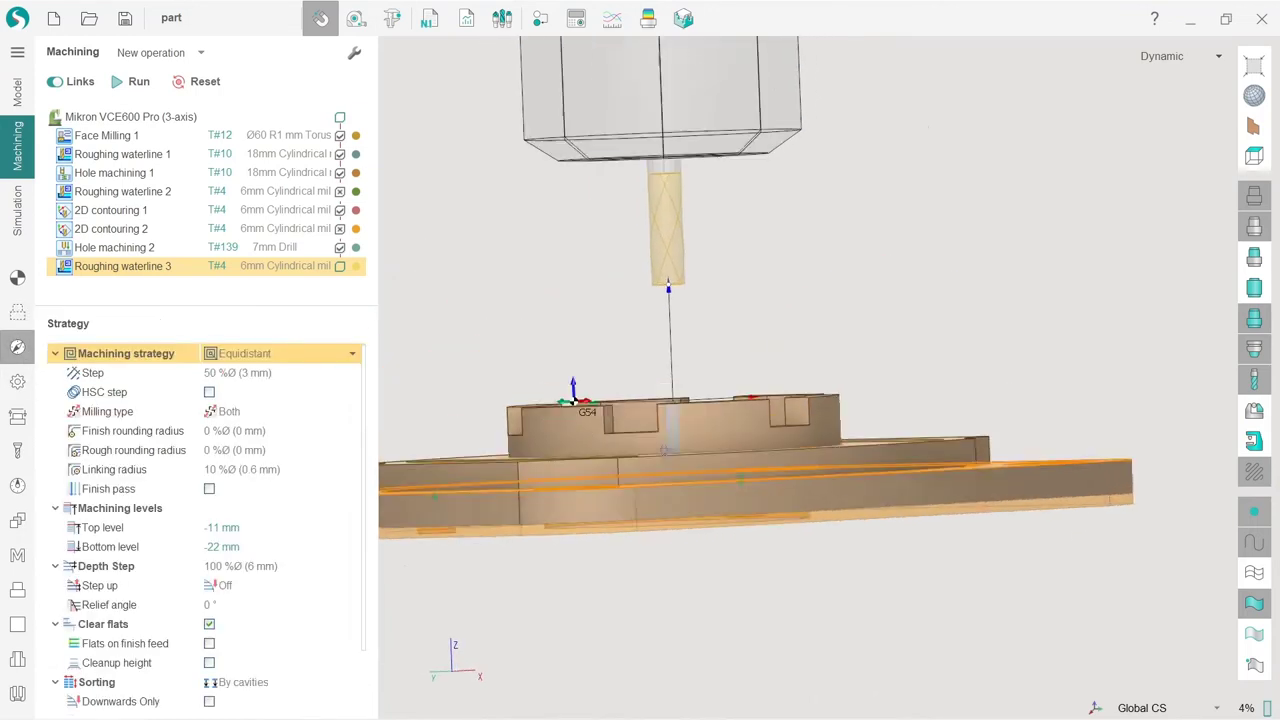
click(156, 531)
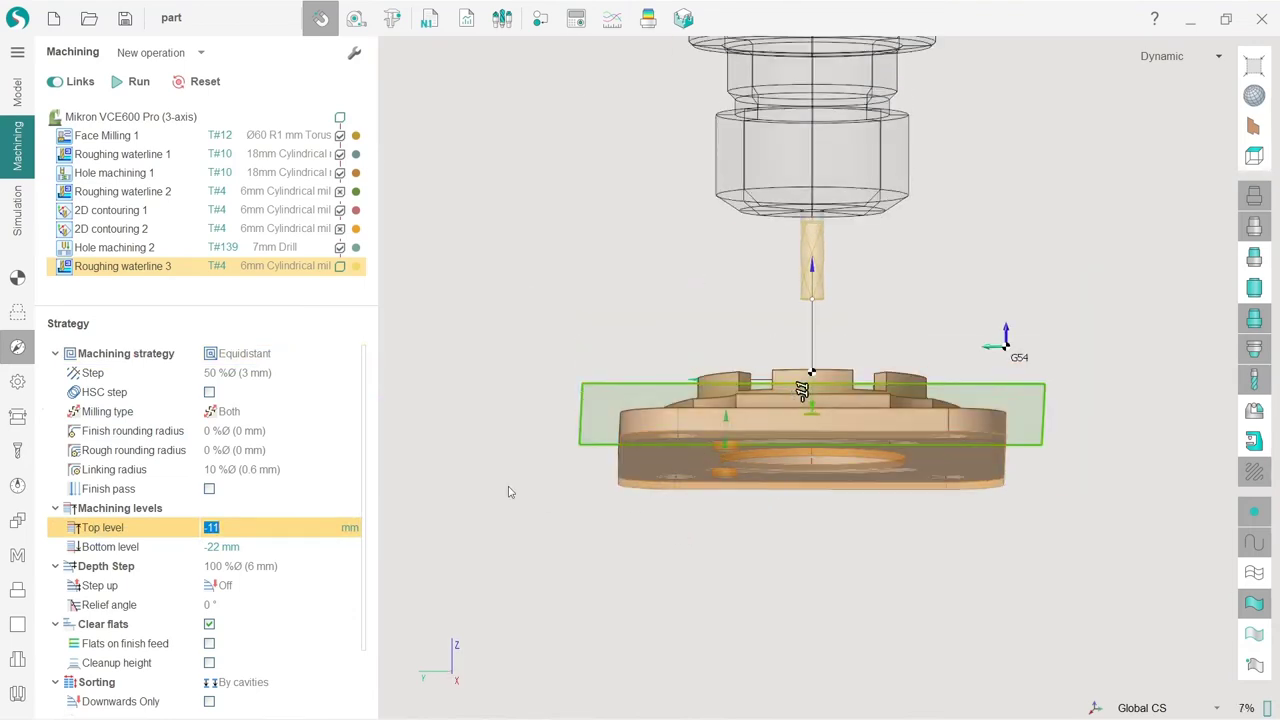
click(226, 551)
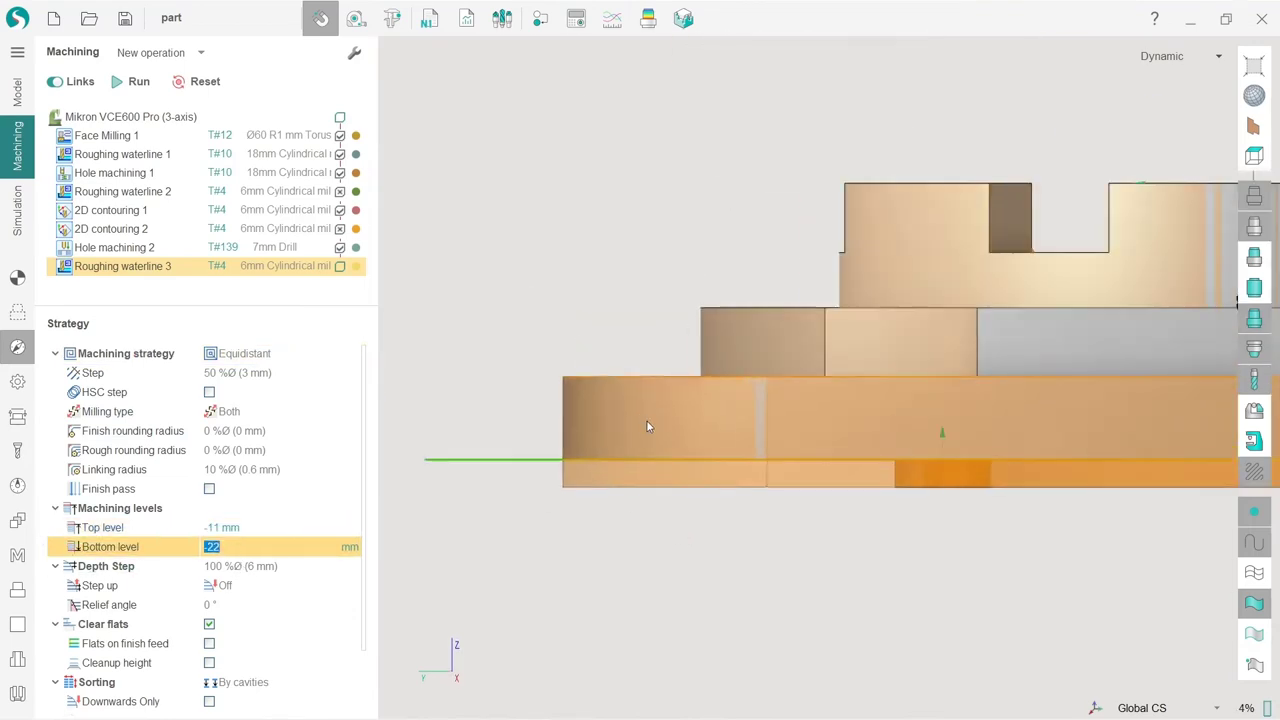
drag(565, 466, 576, 495)
scroll(484, 506, down, 6)
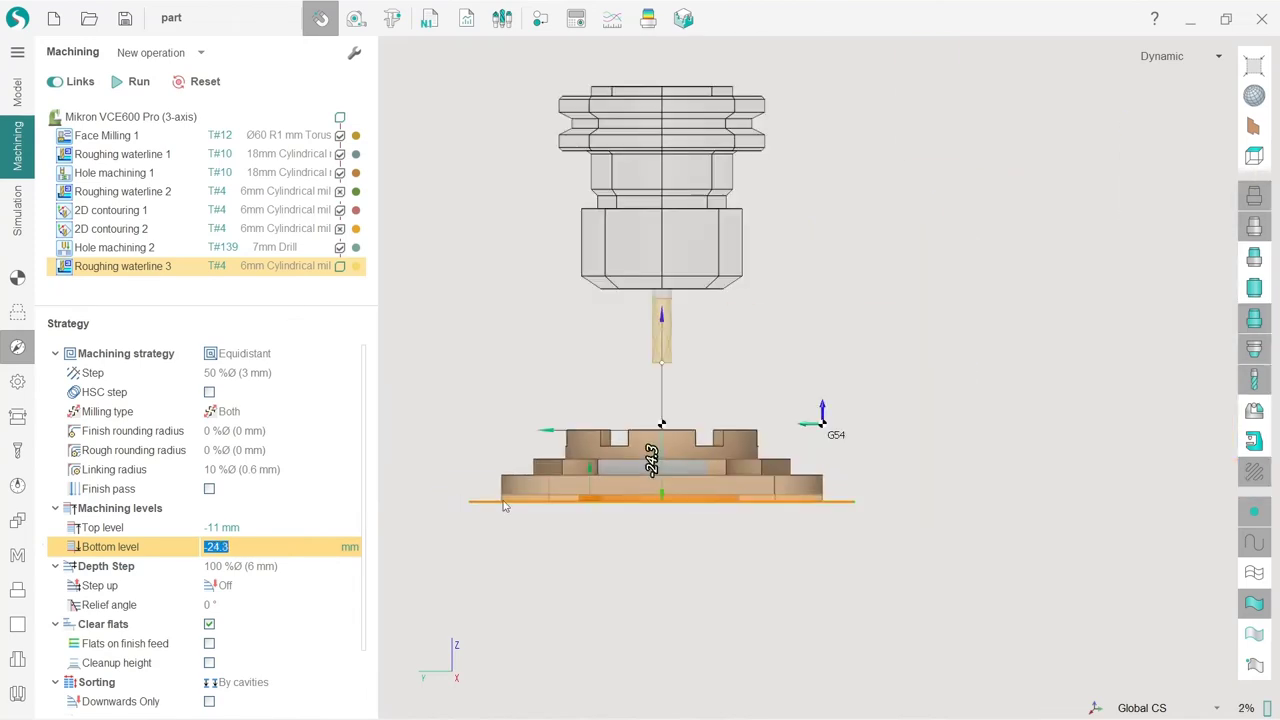
Calculate the roughing toolpath for the two curved slots with the Equidistant strategy
scroll(541, 504, up, 5)
scroll(624, 496, up, 5)
scroll(655, 482, down, 11)
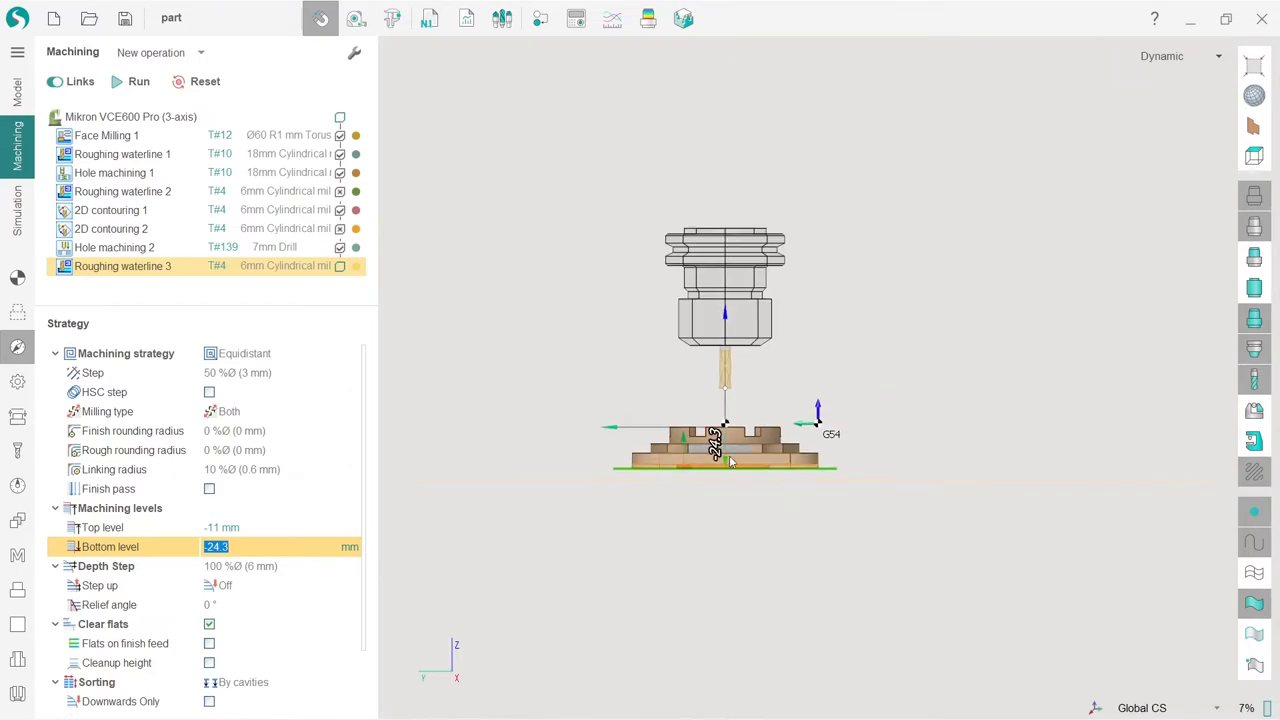
scroll(733, 462, up, 3)
middle_drag(733, 462, 676, 508)
scroll(715, 498, down, 6)
scroll(736, 480, up, 5)
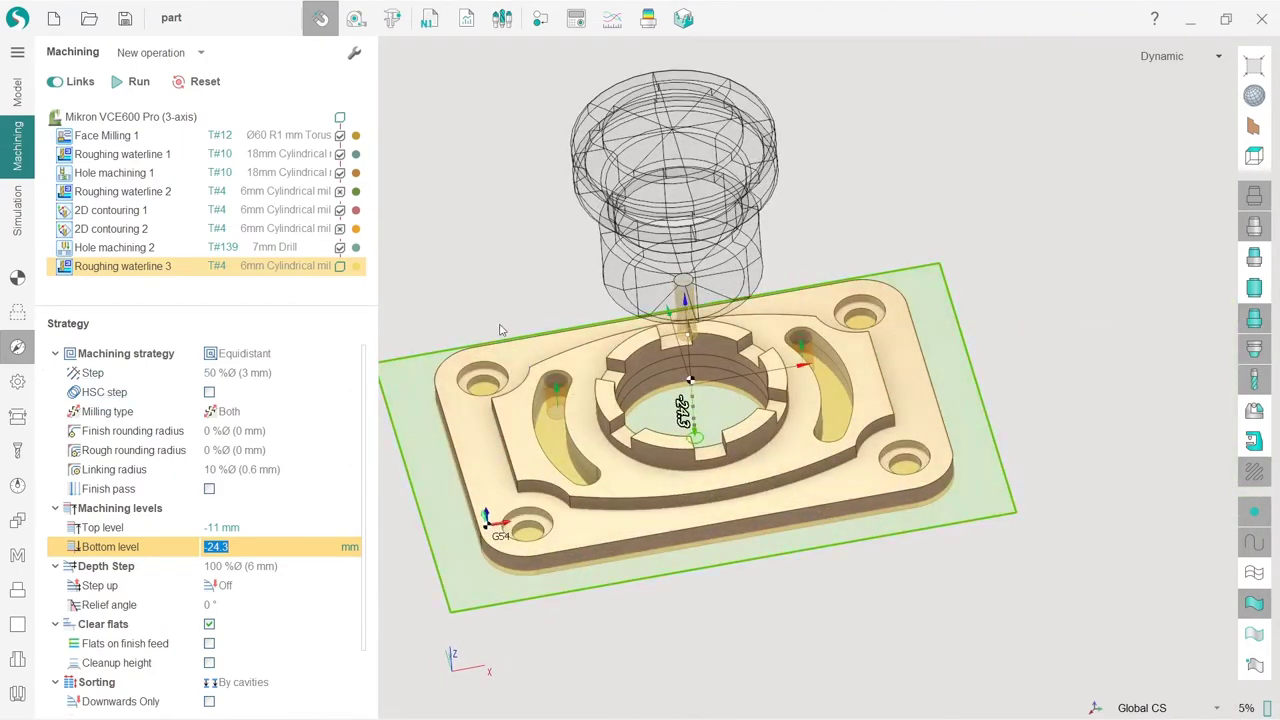
mouse_move(624, 457)
middle_down()
mouse_move(648, 404)
mouse_move(642, 471)
middle_up()
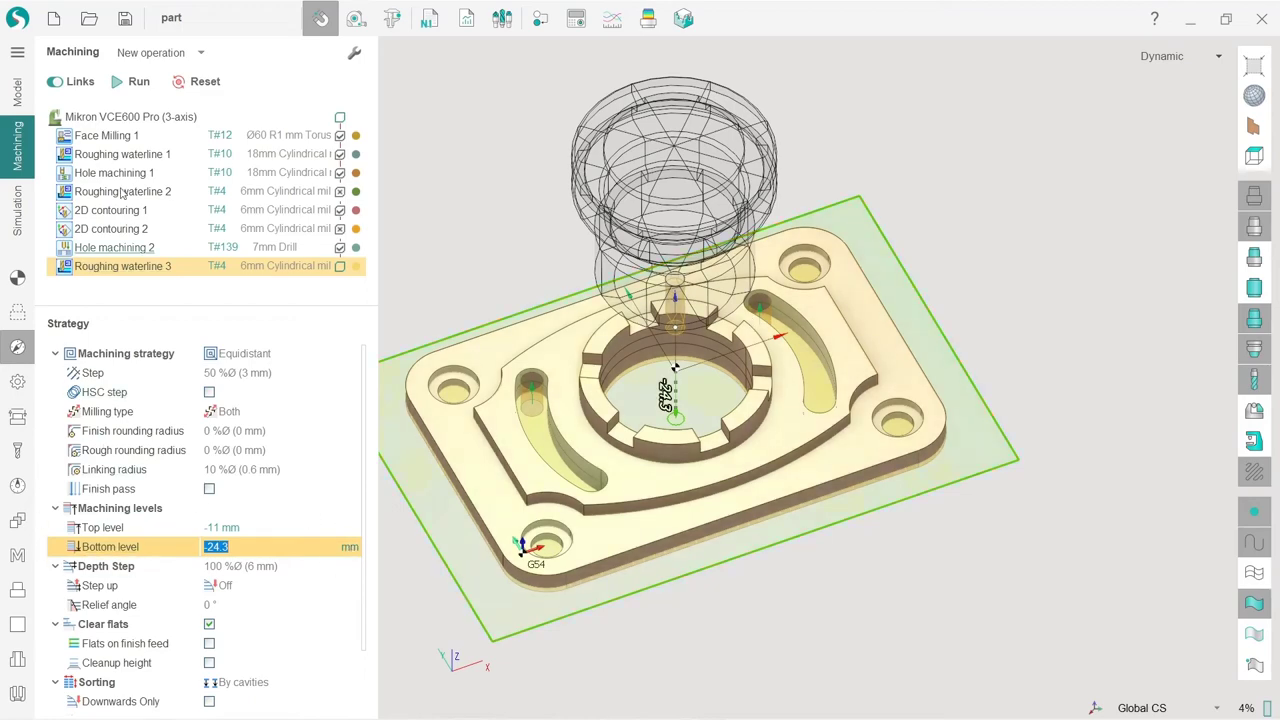
click(133, 81)
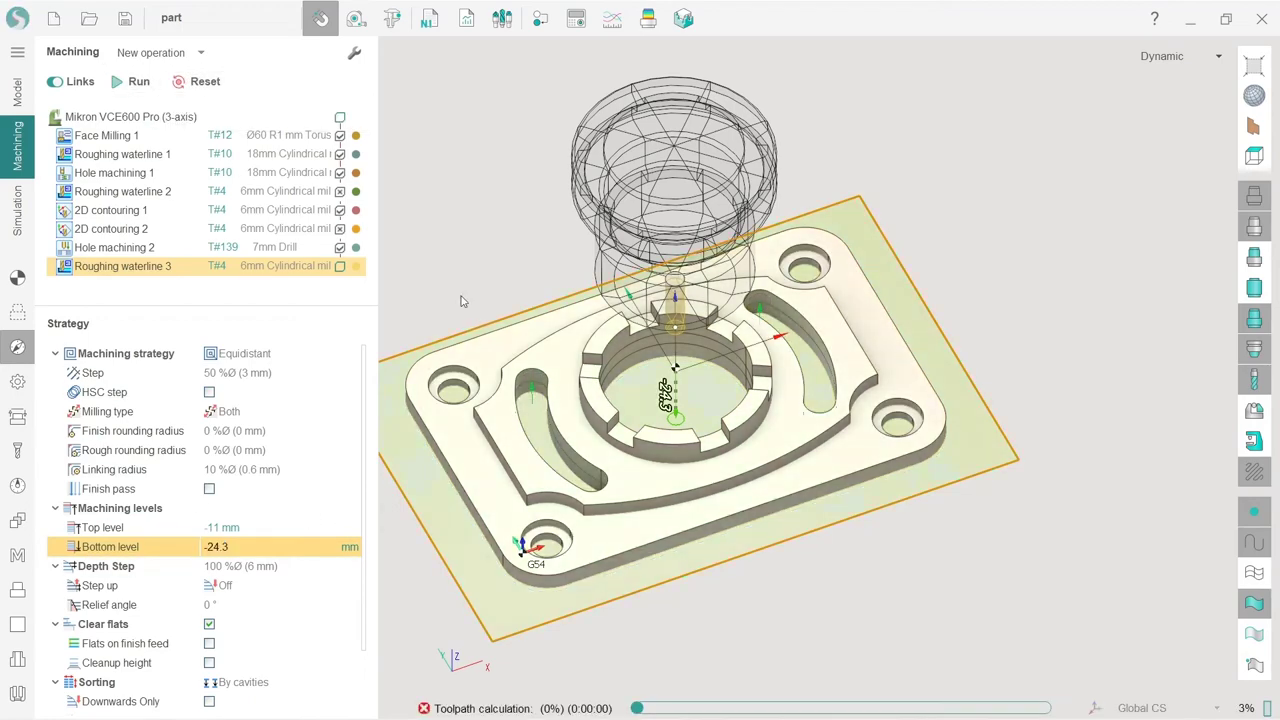
Examine the roughing passes and the tool's entry moves in both curved slots
scroll(545, 402, up, 5)
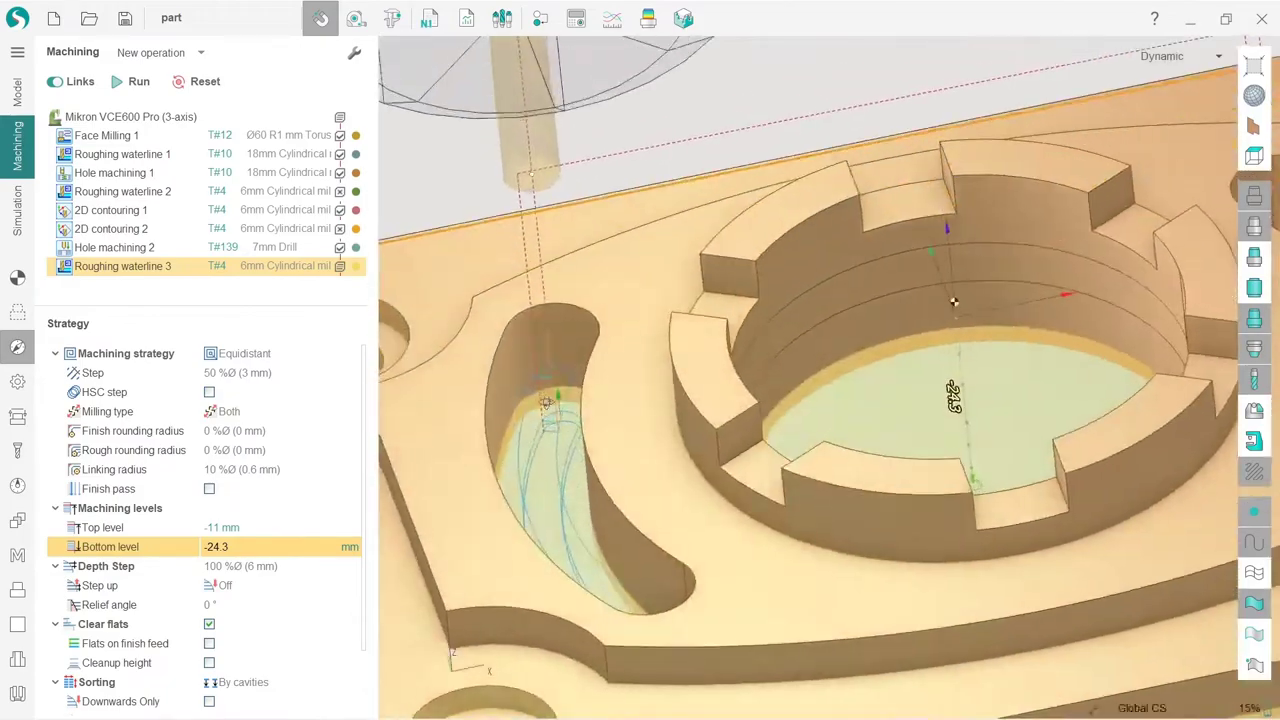
mouse_move(546, 402)
middle_down()
mouse_move(549, 366)
mouse_move(562, 478)
mouse_move(550, 382)
middle_up()
scroll(550, 380, down, 5)
scroll(578, 374, up, 4)
middle_drag(785, 350, 814, 354)
scroll(884, 377, down, 3)
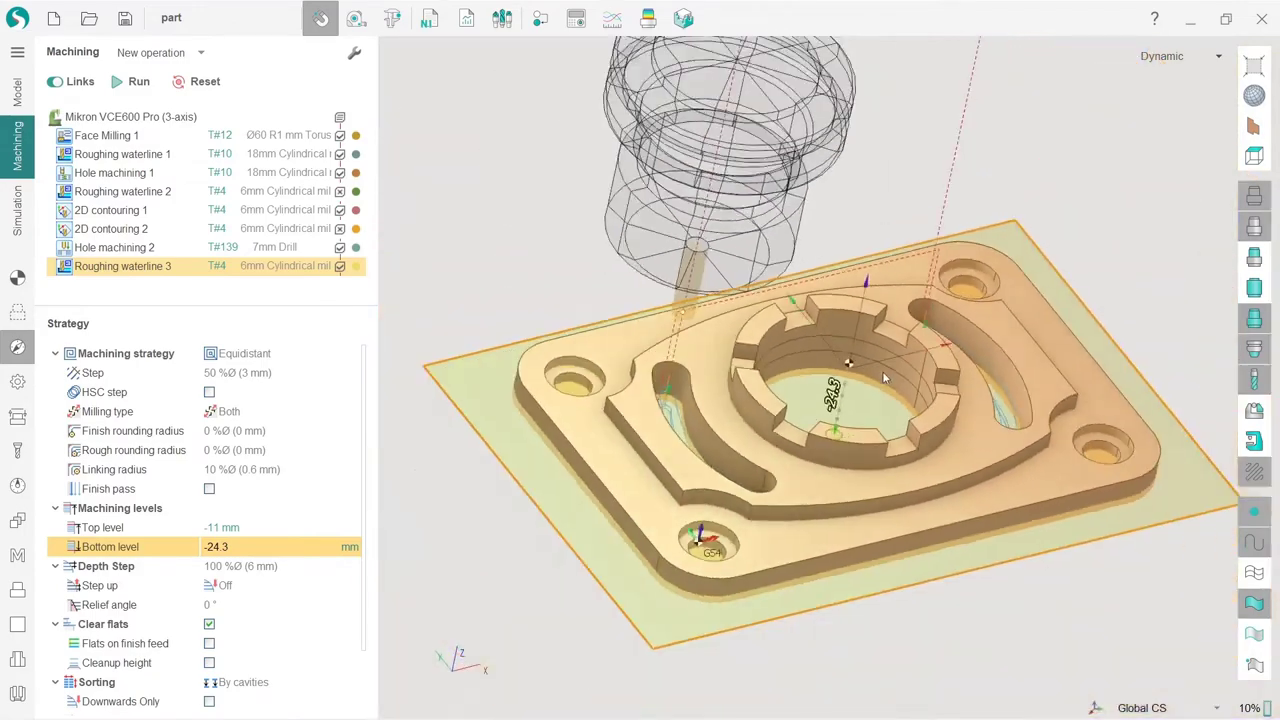
scroll(884, 378, up, 3)
scroll(635, 425, up, 2)
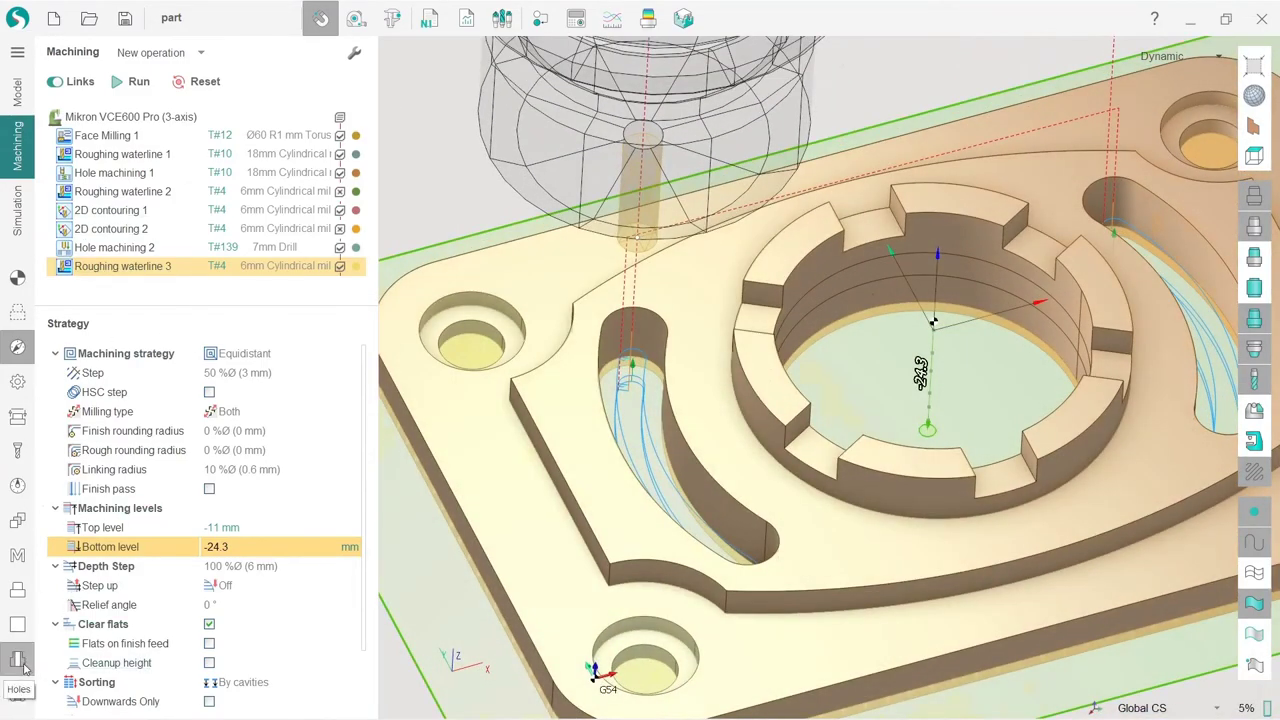
Add the normal lines at both slots' upper ends as entry hole centres of the roughing operation and recalculate its toolpath
click(18, 660)
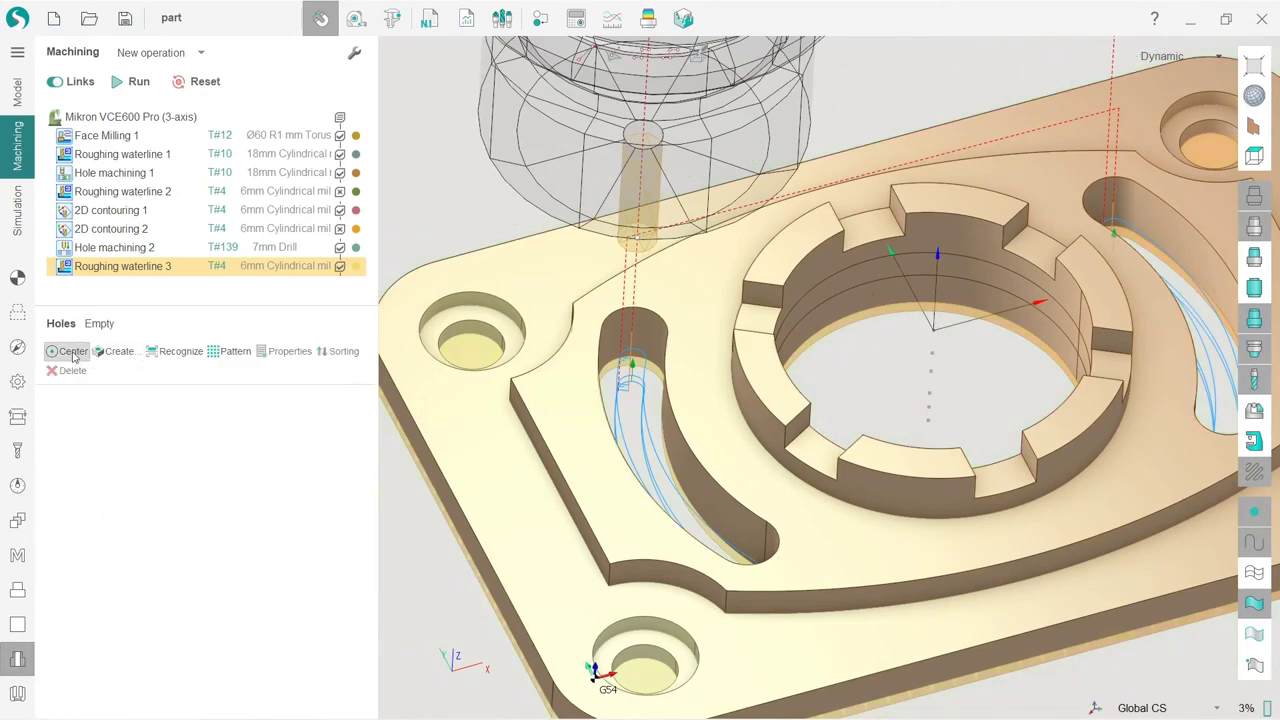
scroll(604, 396, down, 5)
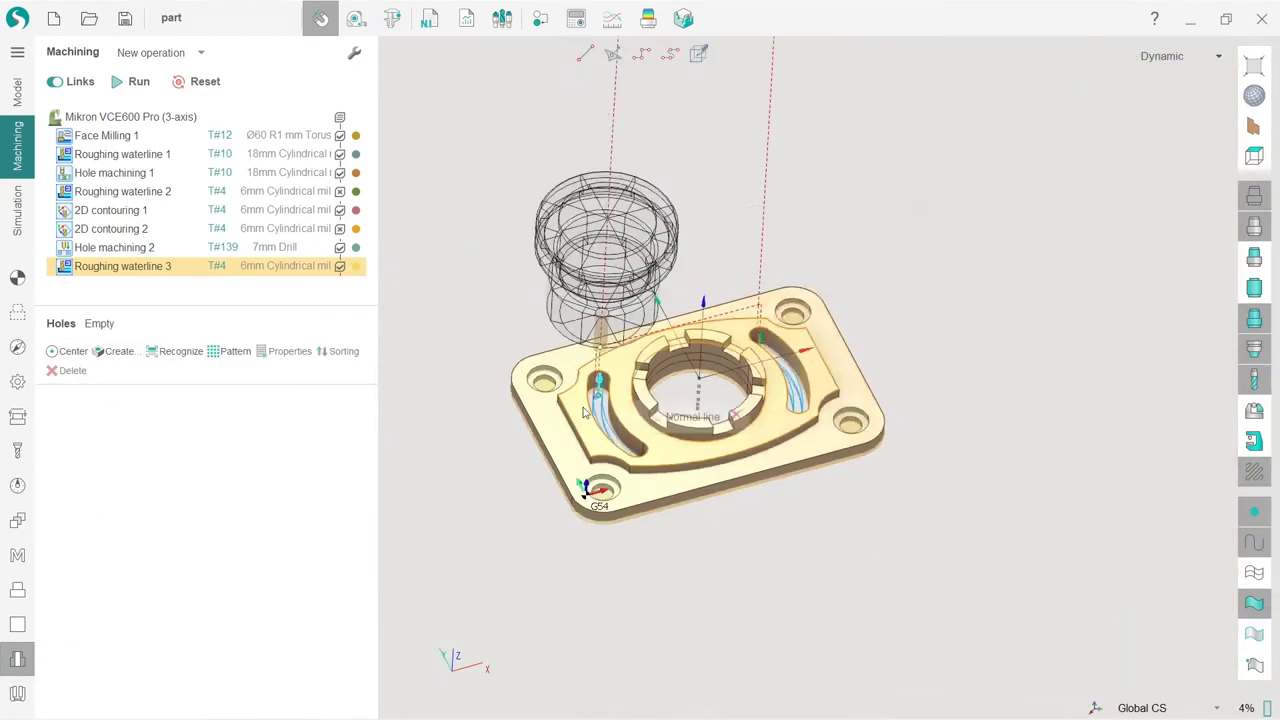
scroll(765, 370, up, 4)
scroll(780, 310, up, 4)
middle_drag(811, 303, 747, 314)
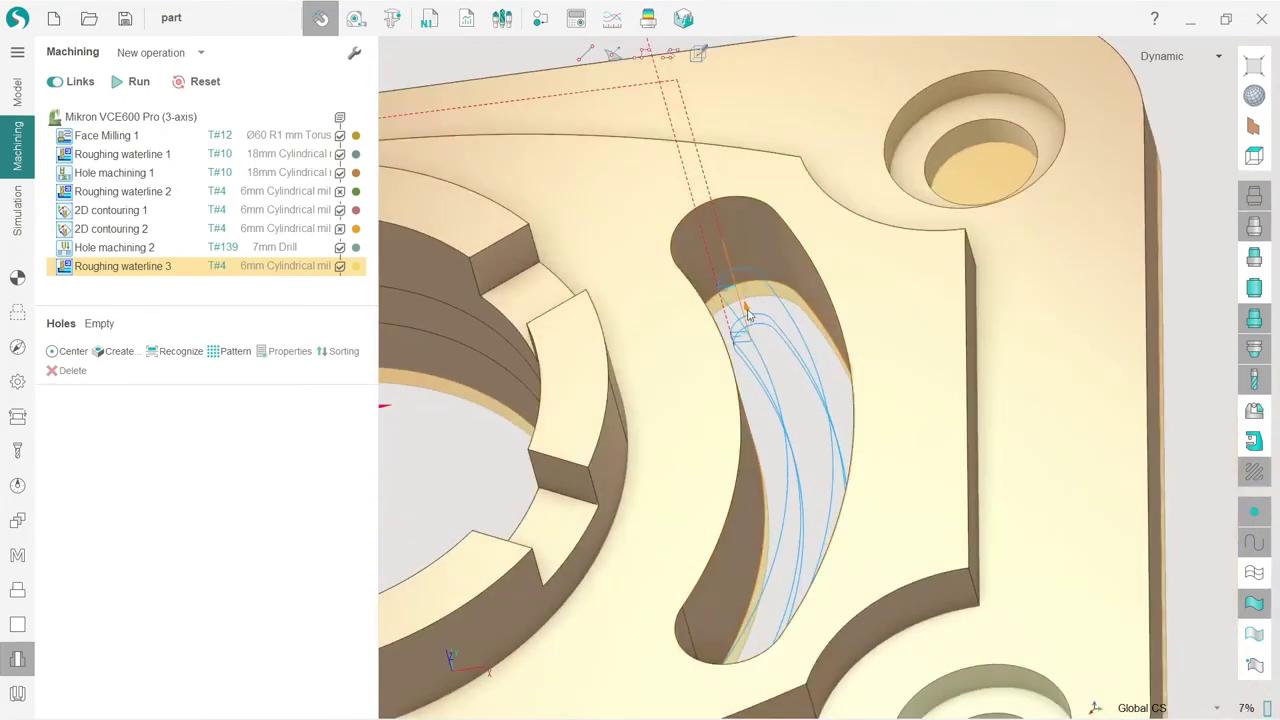
click(72, 352)
key(Home)
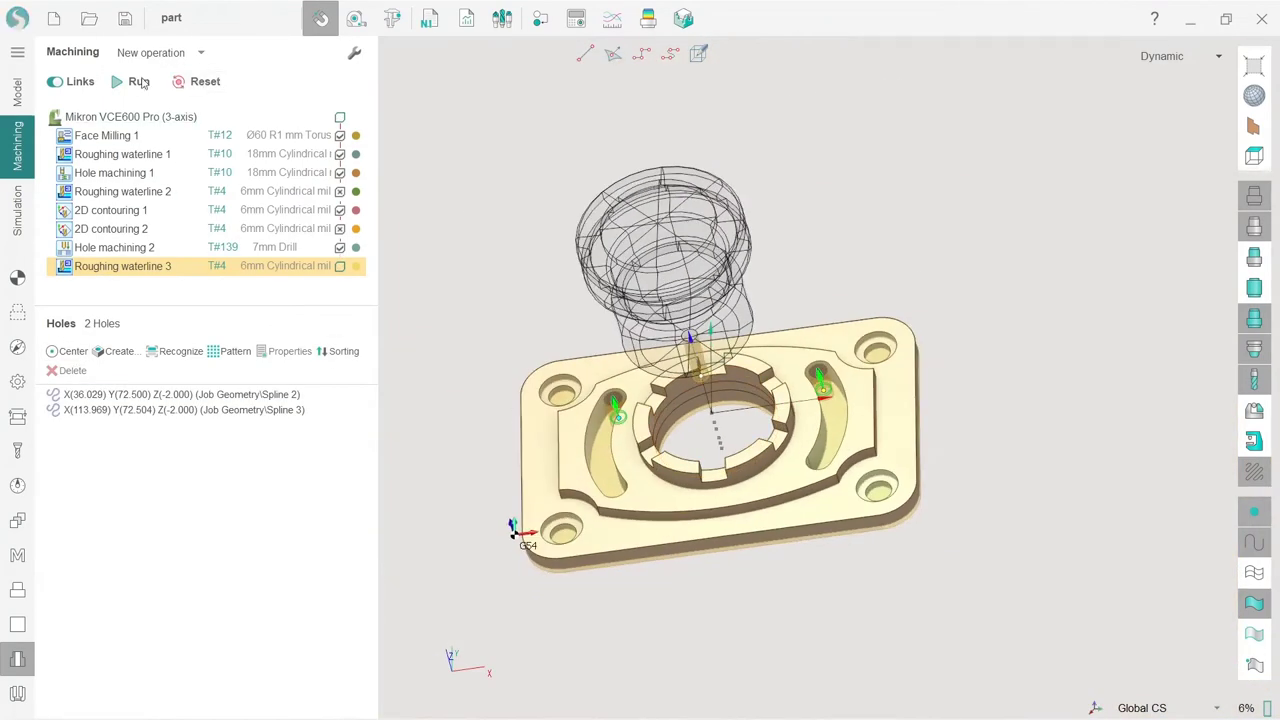
click(143, 83)
Examine where the roughing tool plunges relative to the drilled entry holes in both slots
middle_drag(545, 410, 585, 397)
scroll(585, 397, up, 5)
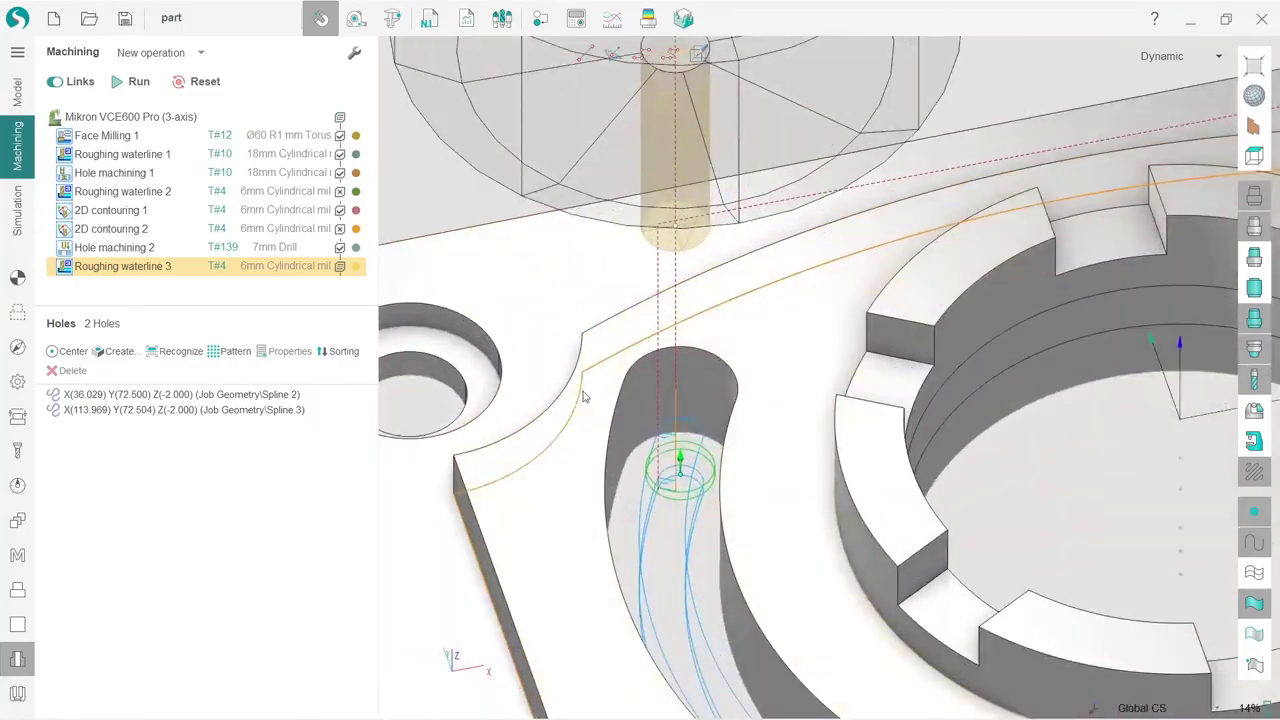
mouse_move(726, 534)
middle_down()
mouse_move(720, 502)
mouse_move(706, 529)
middle_up()
scroll(685, 475, down, 5)
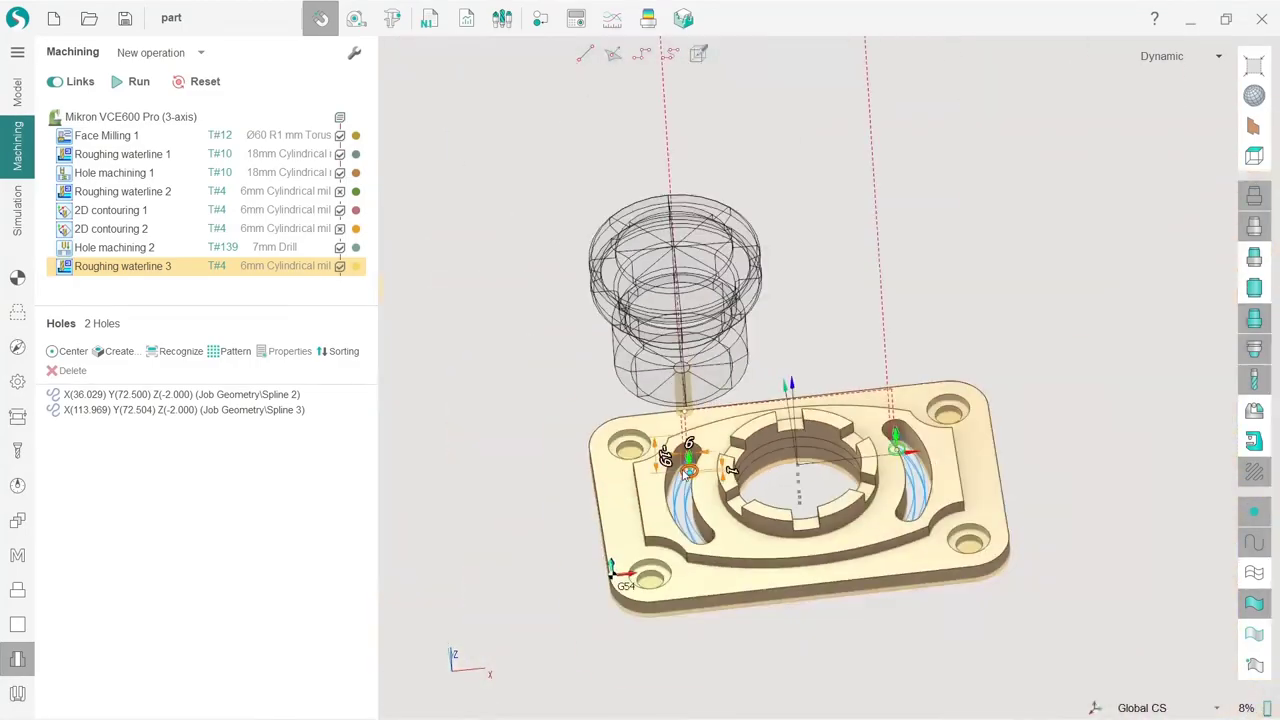
scroll(688, 479, up, 5)
middle_drag(714, 583, 701, 550)
scroll(613, 542, down, 5)
scroll(725, 587, up, 4)
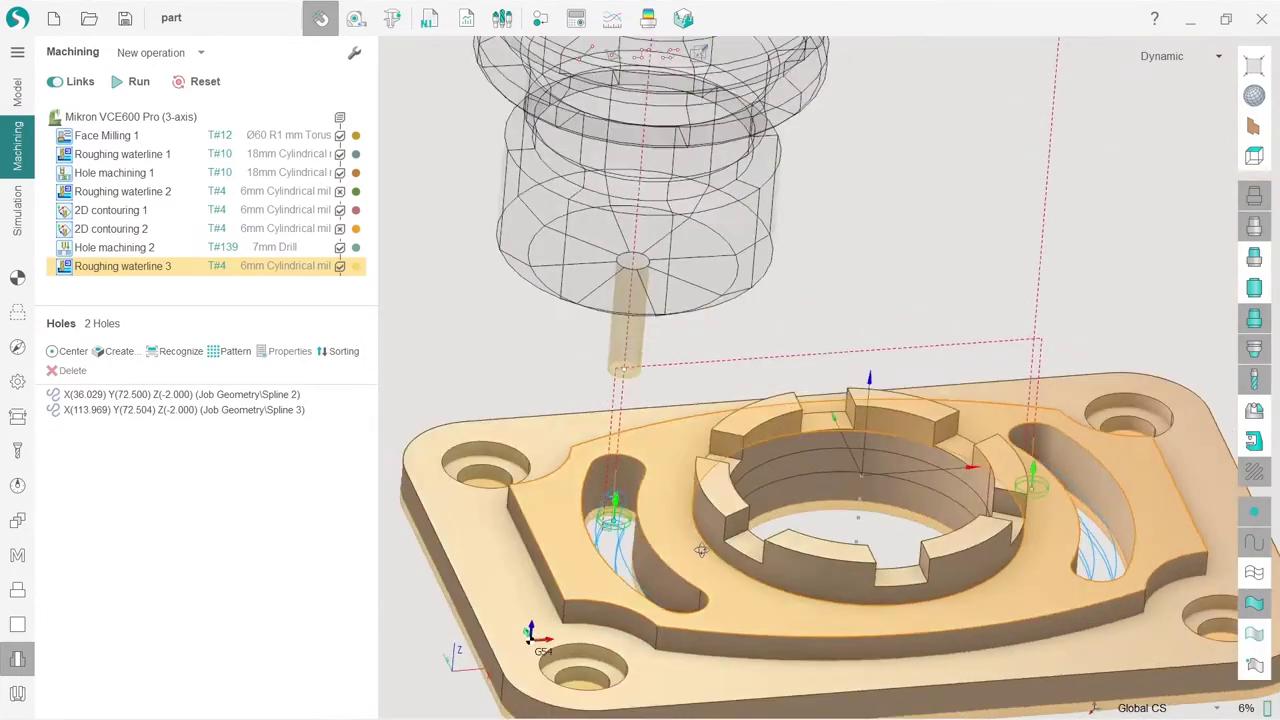
right_drag(700, 550, 728, 607)
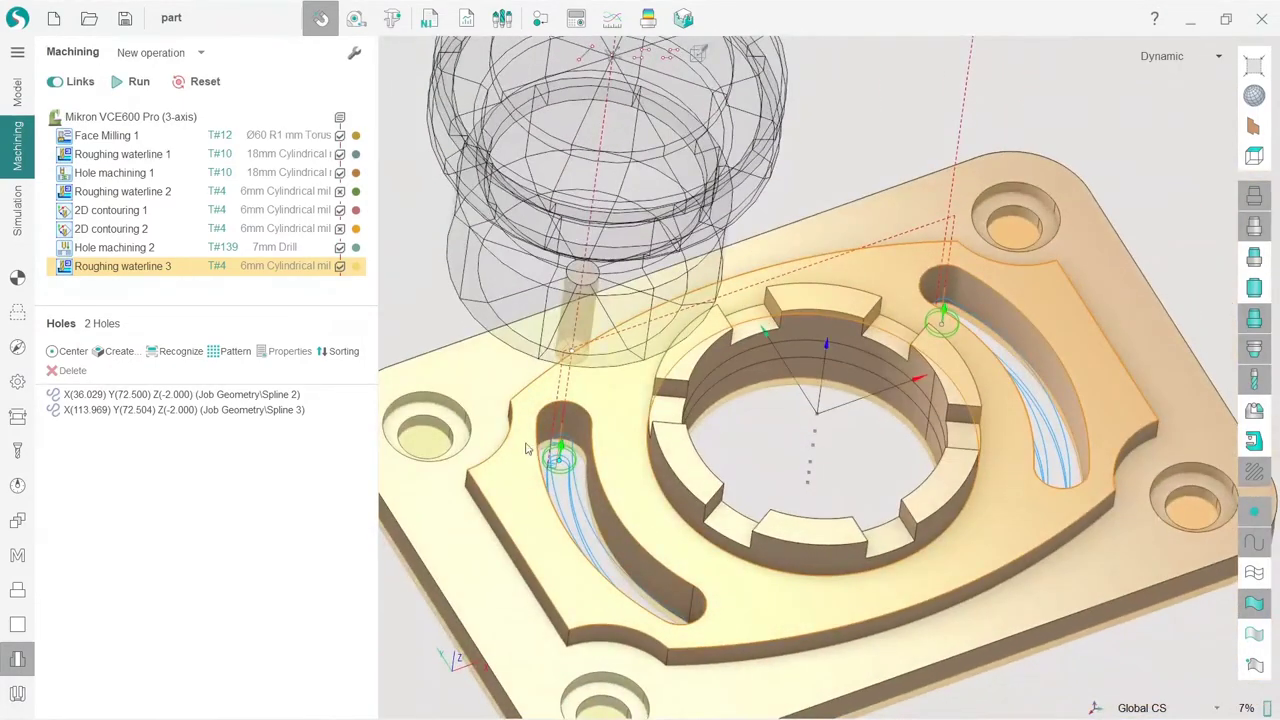
Switch the slot roughing's machining strategy to Adaptive SC and recalculate the toolpath
click(18, 347)
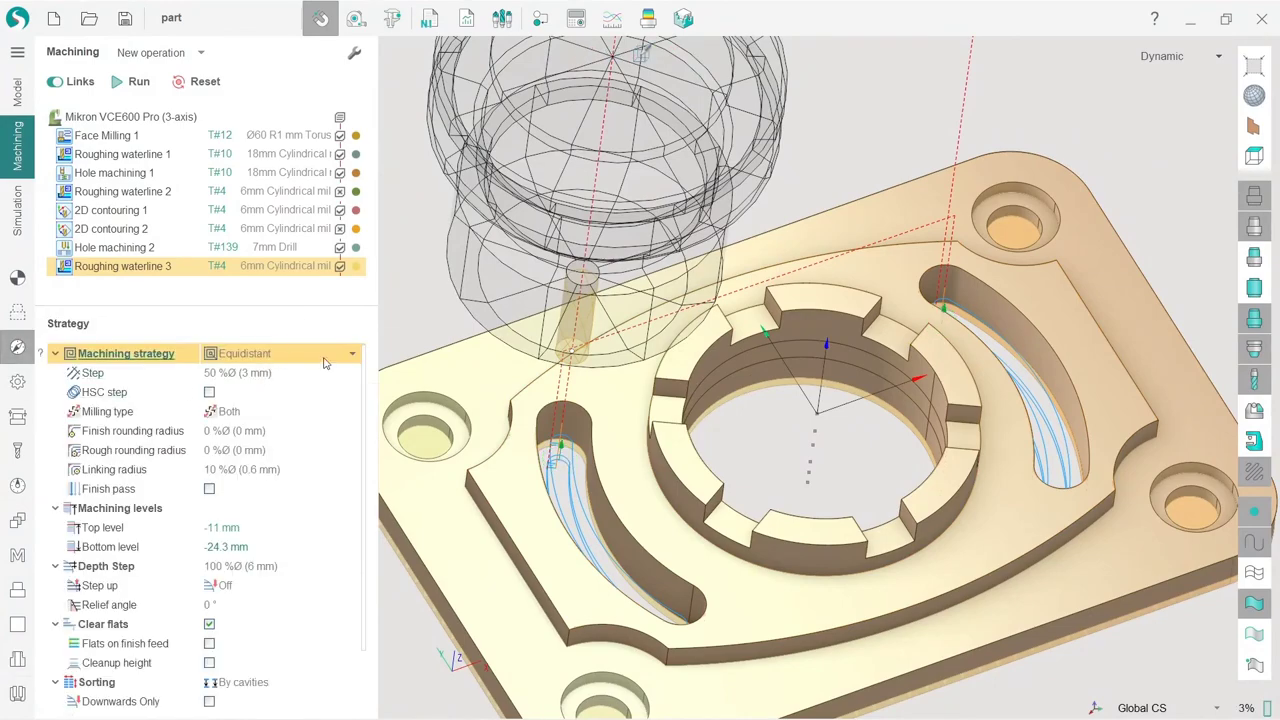
scroll(640, 555, up, 3)
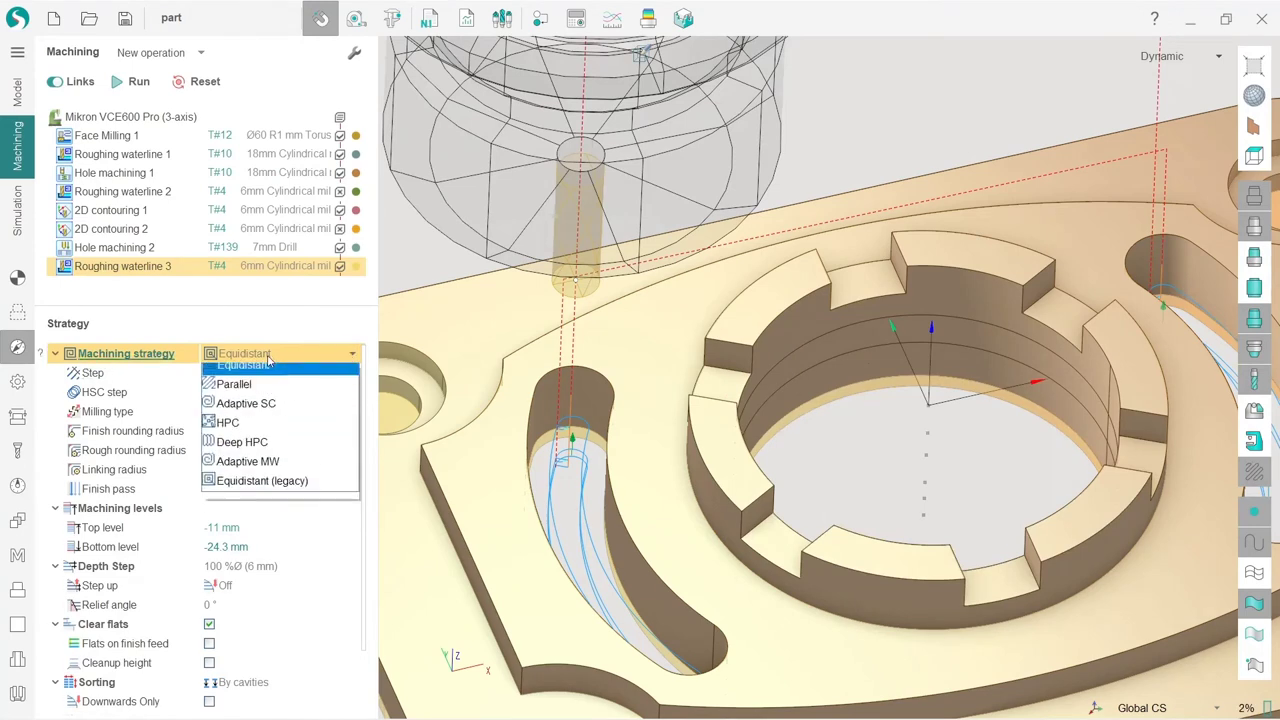
click(267, 411)
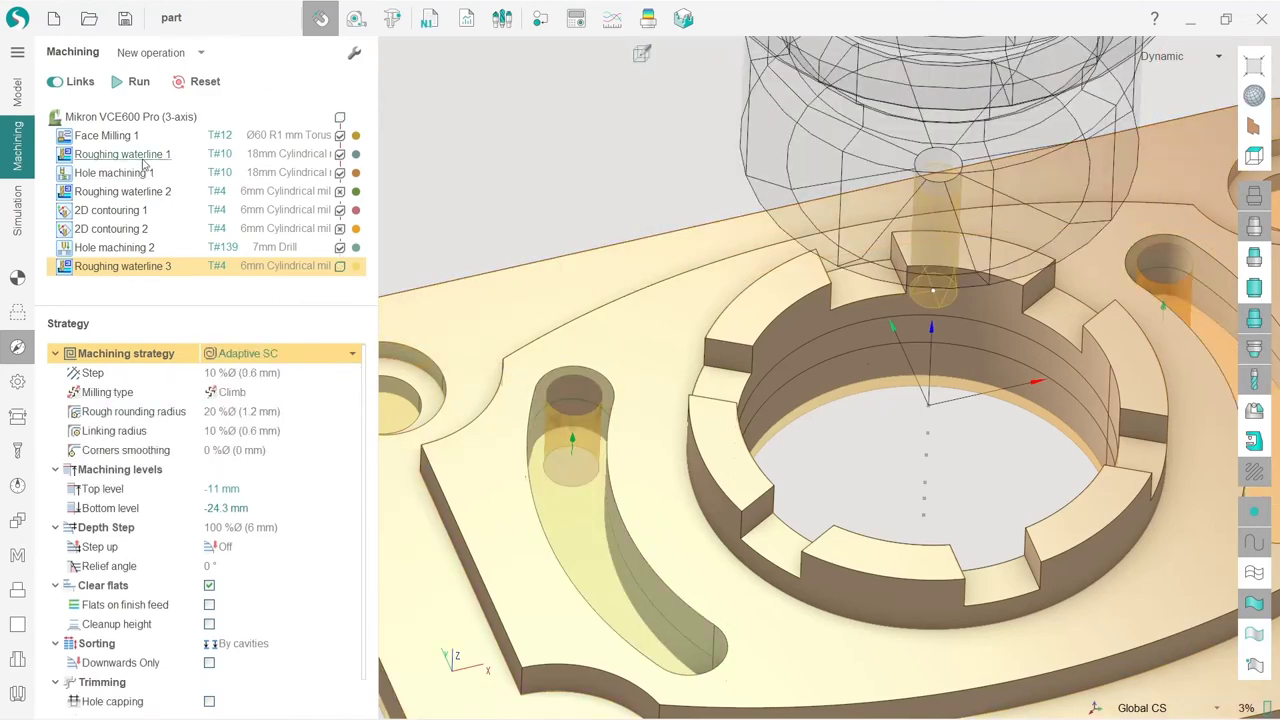
click(142, 87)
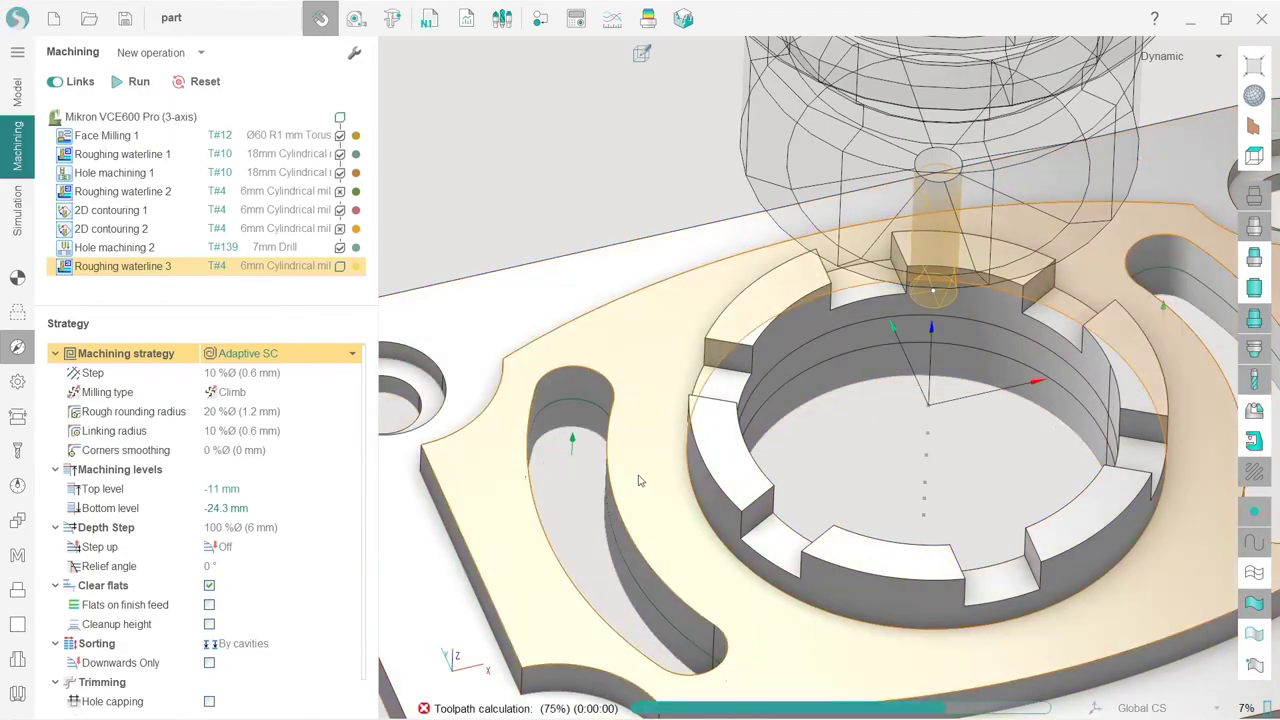
middle_drag(660, 458, 637, 501)
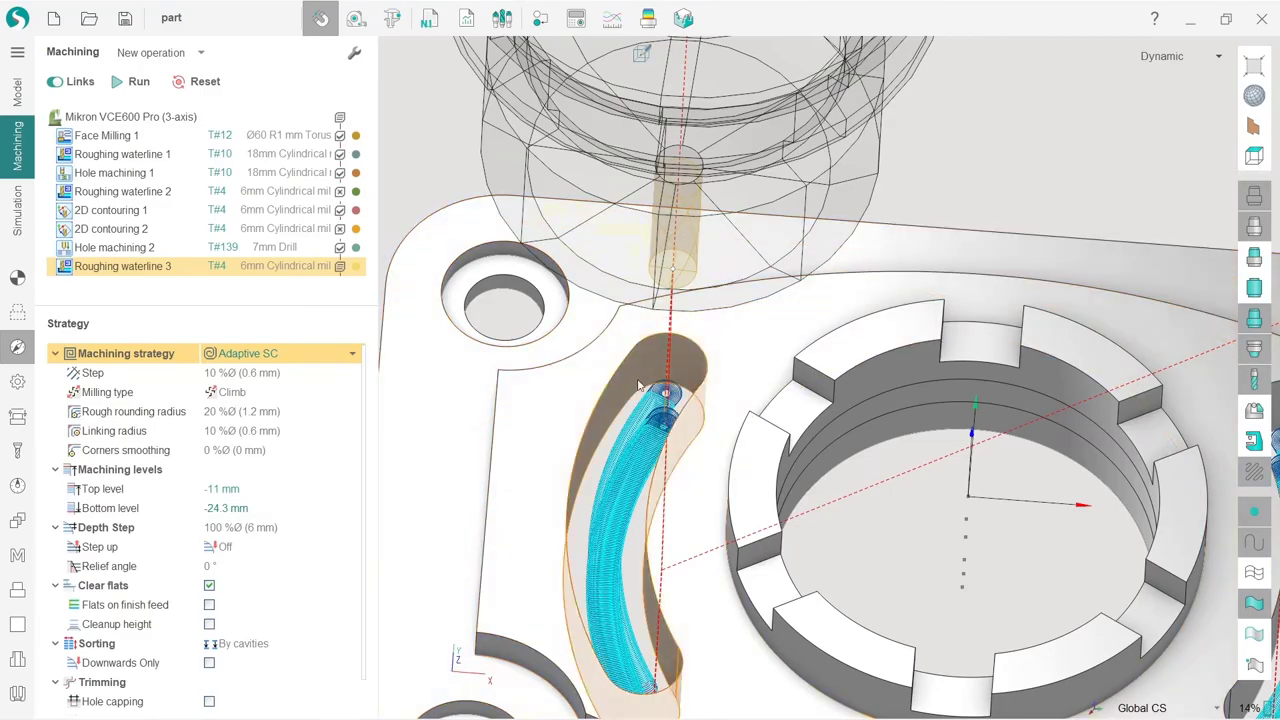
Examine the adaptive roughing passes and the tool's entry points in both curved slots
middle_drag(640, 385, 600, 500)
scroll(545, 460, up, 5)
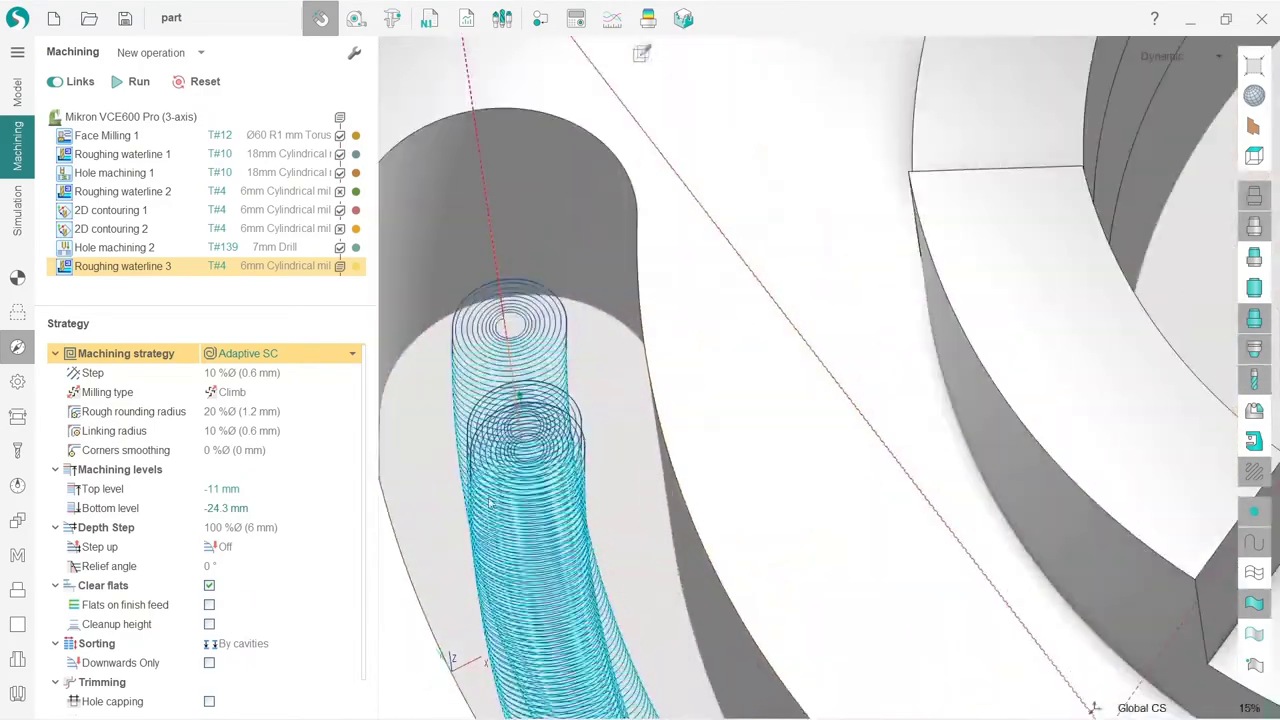
middle_drag(490, 503, 768, 572)
scroll(570, 435, down, 5)
scroll(614, 441, up, 3)
scroll(692, 418, up, 5)
middle_drag(660, 506, 688, 468)
scroll(660, 518, down, 5)
scroll(660, 515, down, 5)
scroll(660, 510, up, 5)
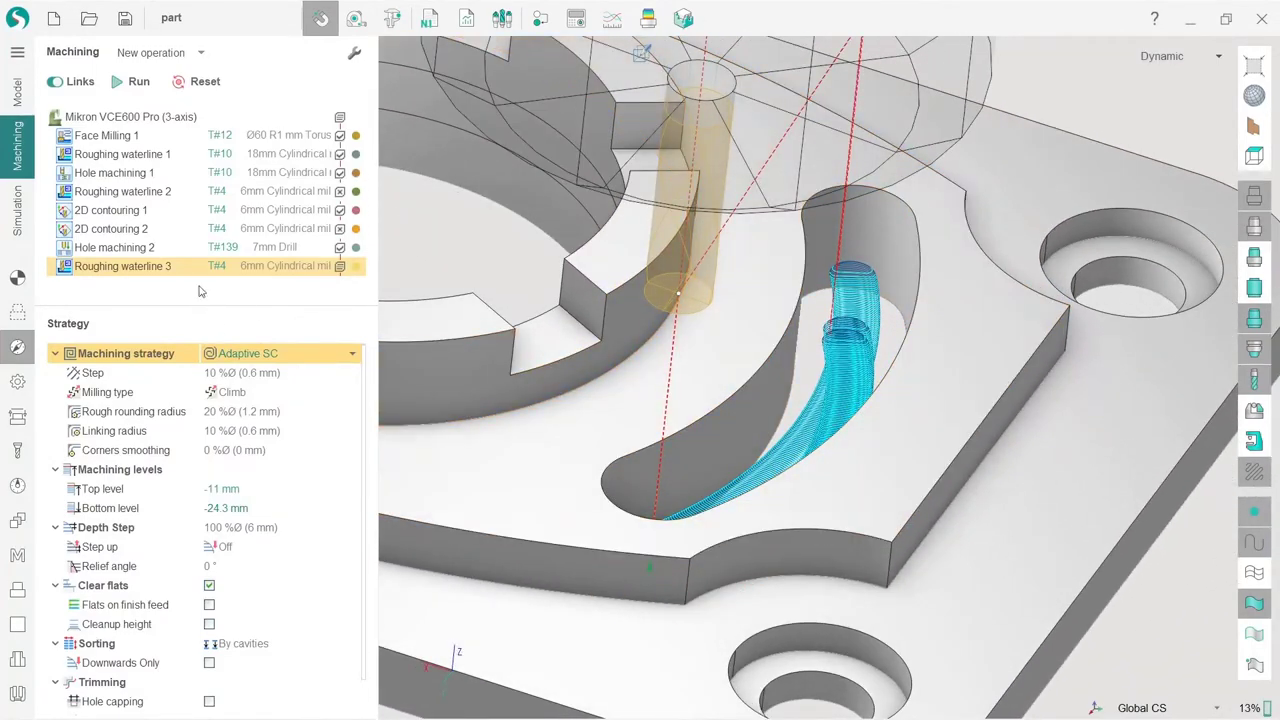
Switch to Simulation, reset it and fast-simulate the operations preceding Hole machining 2
click(17, 226)
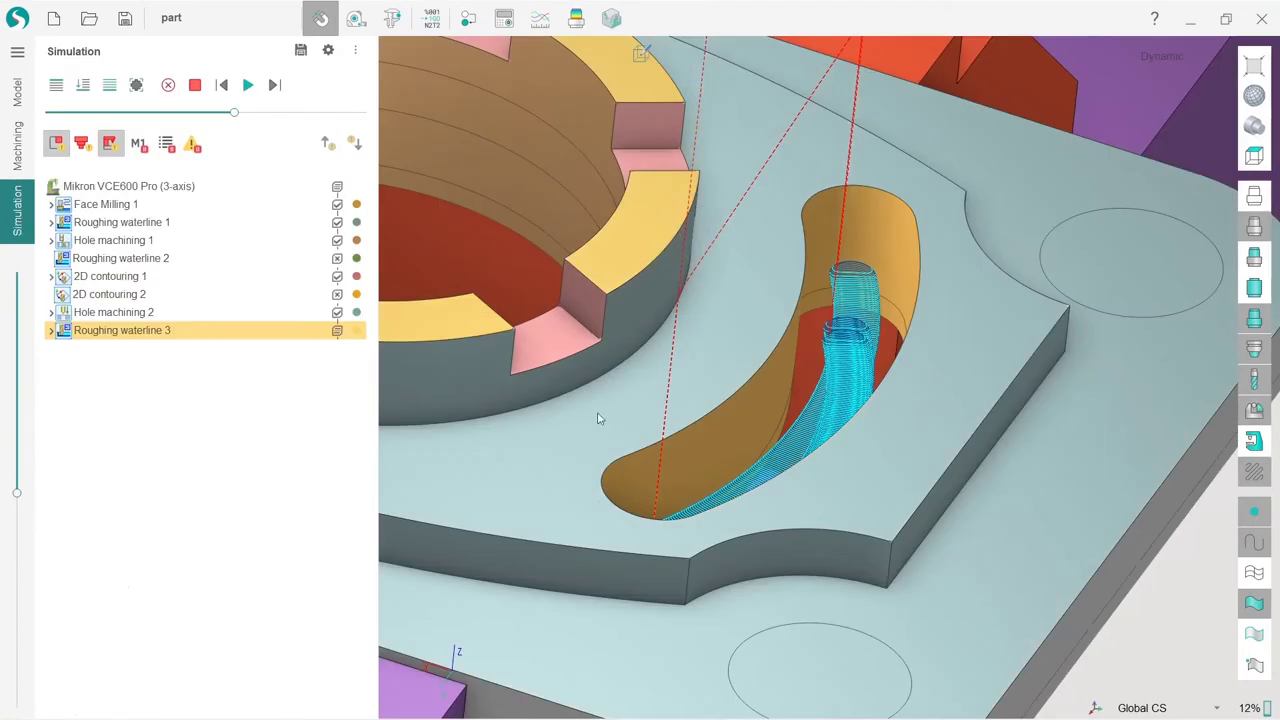
click(168, 86)
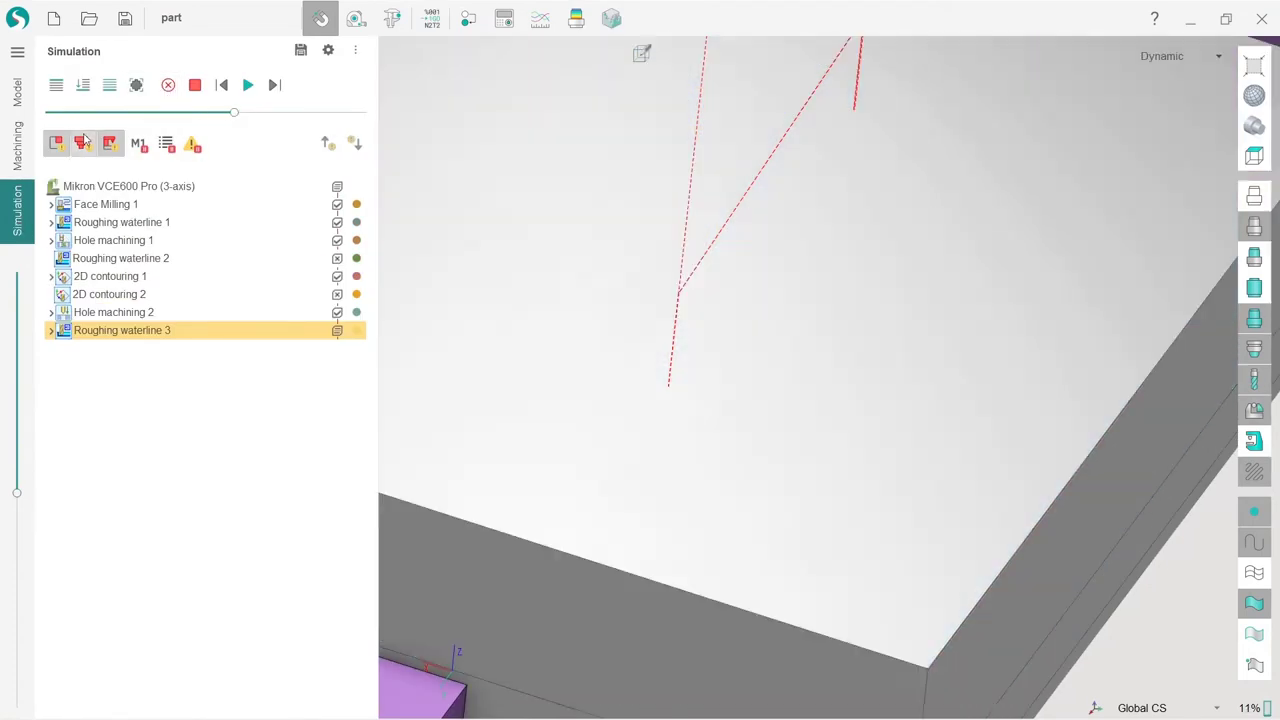
click(83, 86)
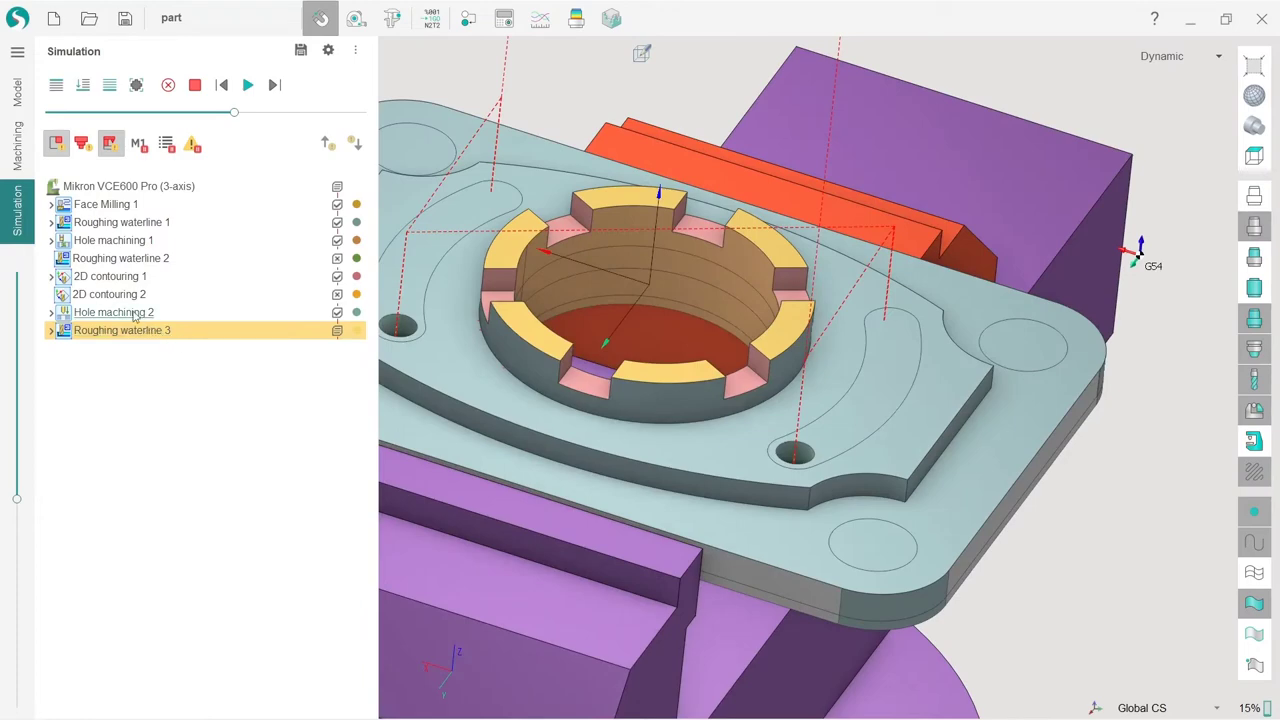
click(135, 314)
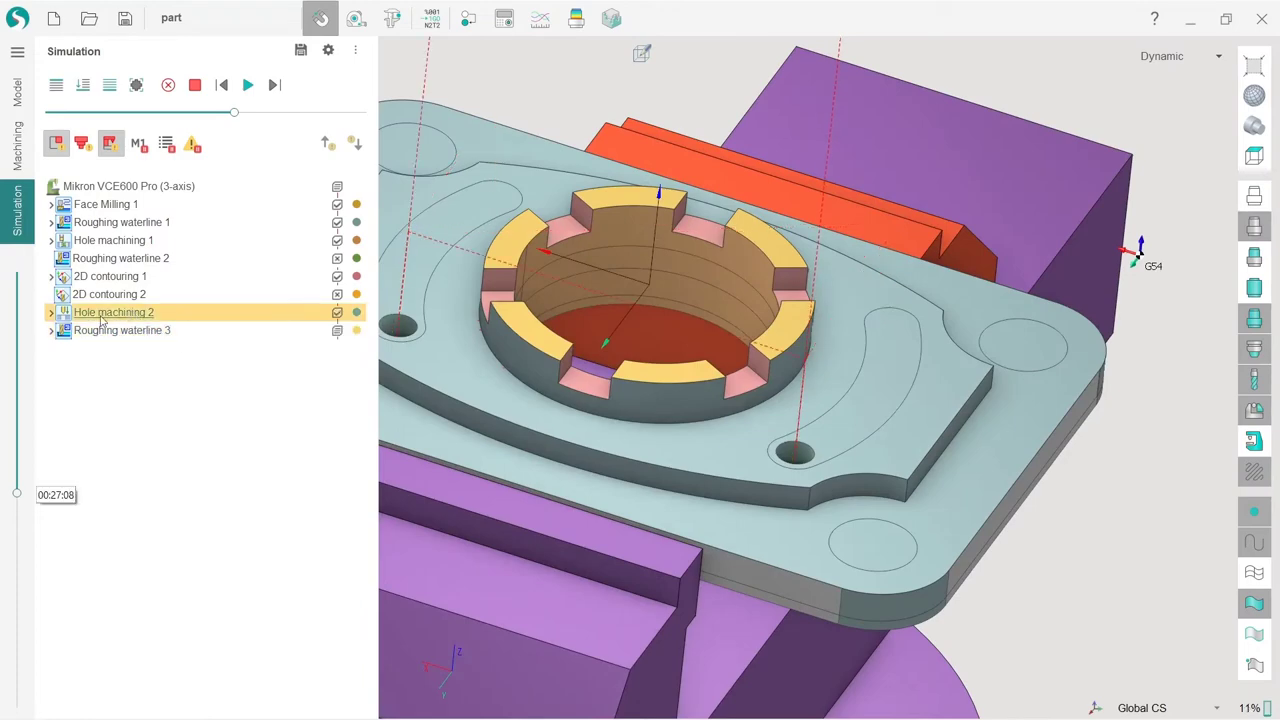
click(168, 86)
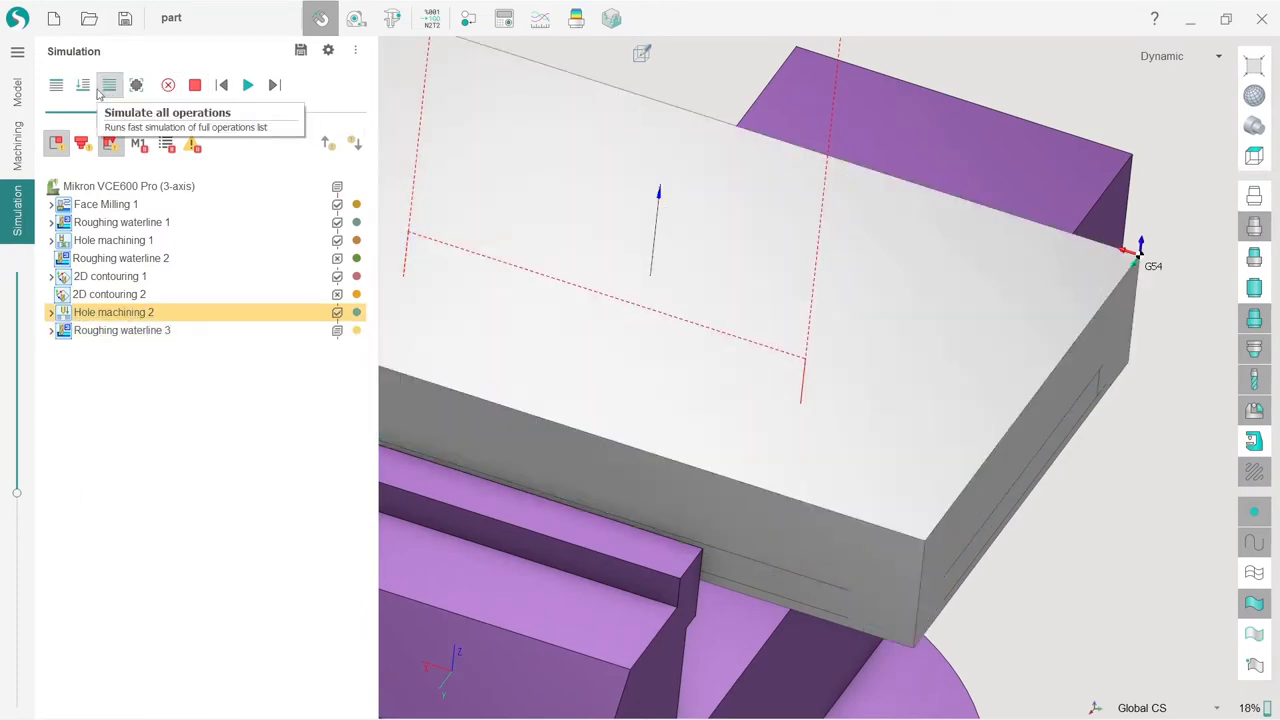
click(84, 87)
Reduce the simulation speed, run it from Hole machining 2 and display the machine around the workpiece
middle_drag(885, 442, 686, 411)
scroll(686, 411, down, 2)
scroll(686, 411, up, 2)
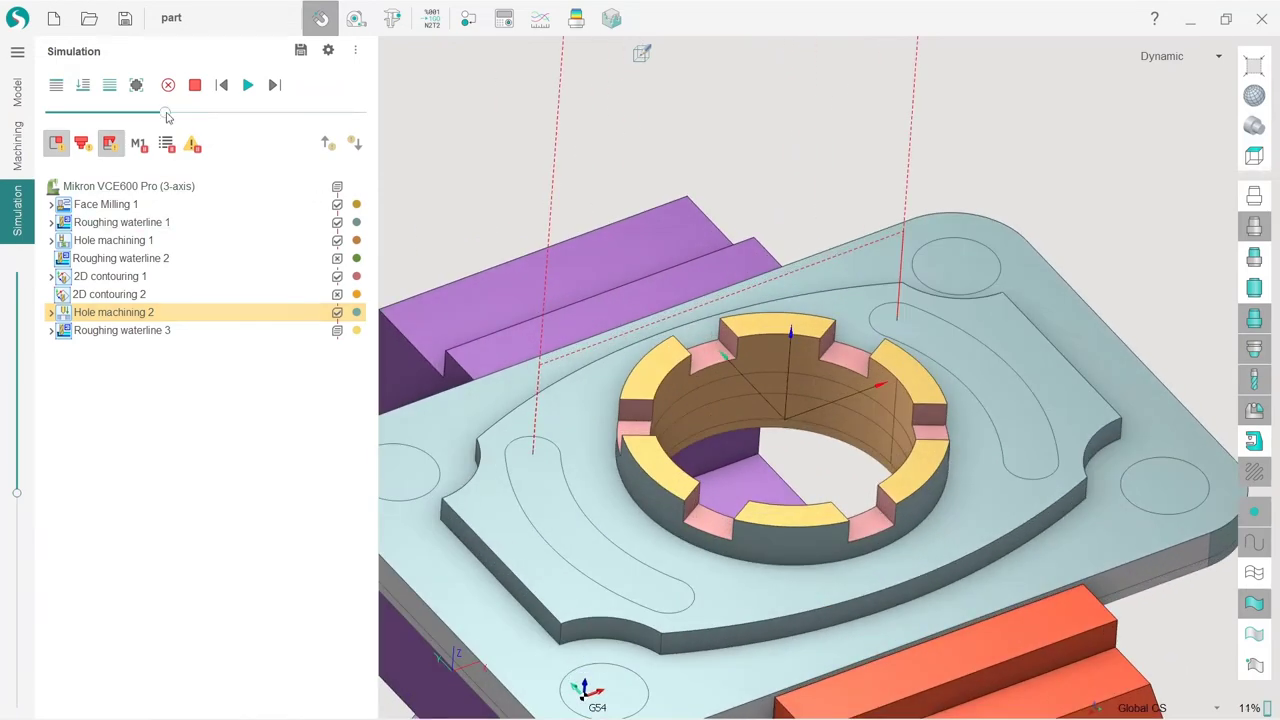
click(248, 86)
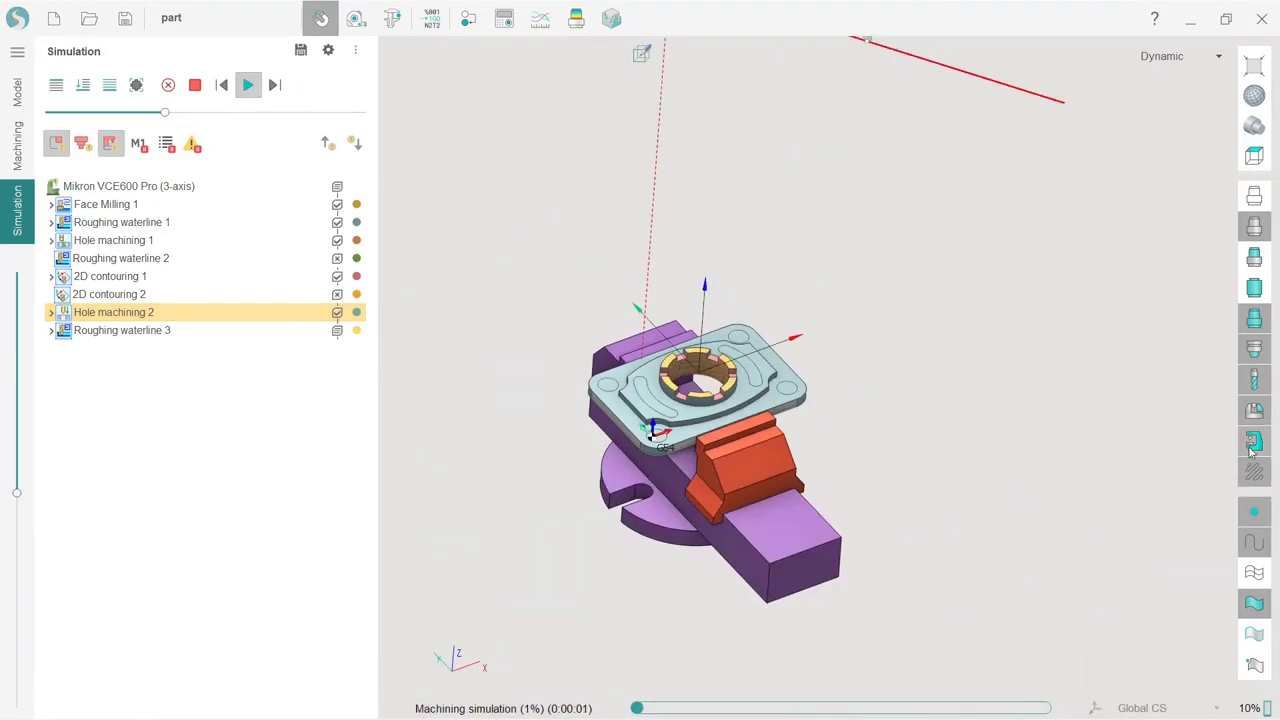
click(1250, 450)
scroll(634, 396, down, 5)
scroll(636, 428, up, 3)
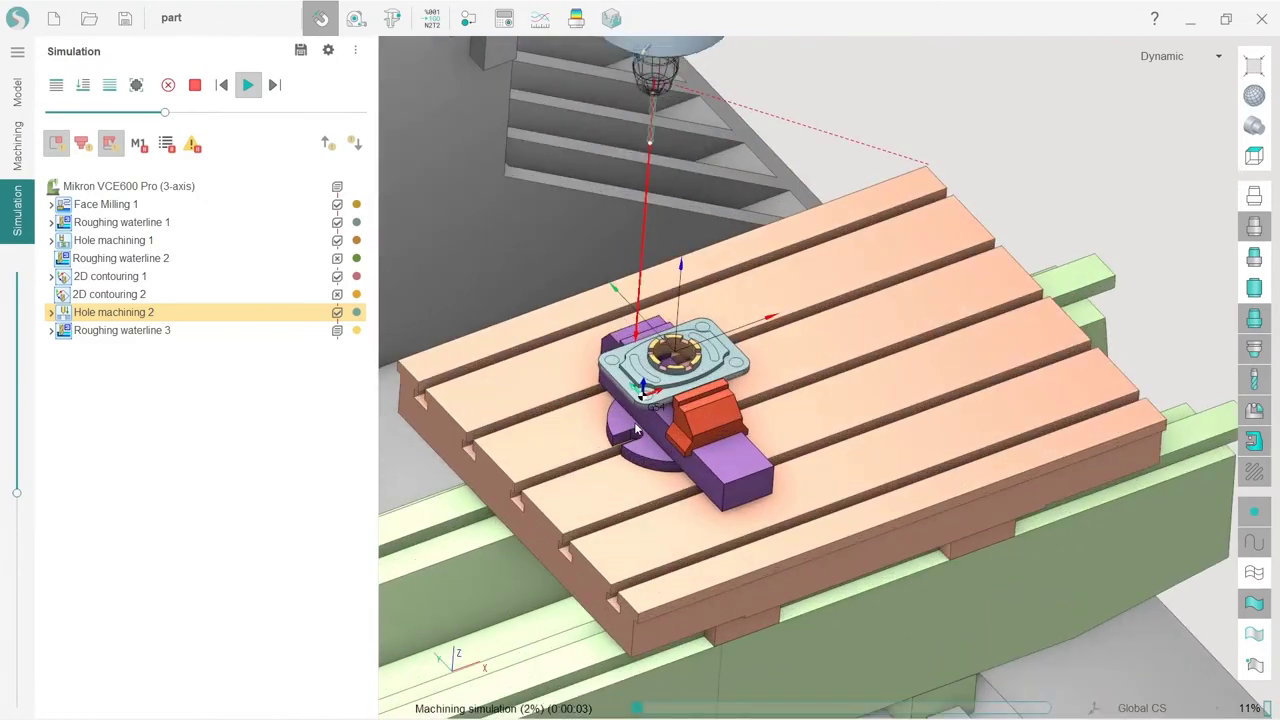
Watch the machine drill both slot entry holes and the 6 mm mill plunge into the first hole
scroll(636, 430, up, 2)
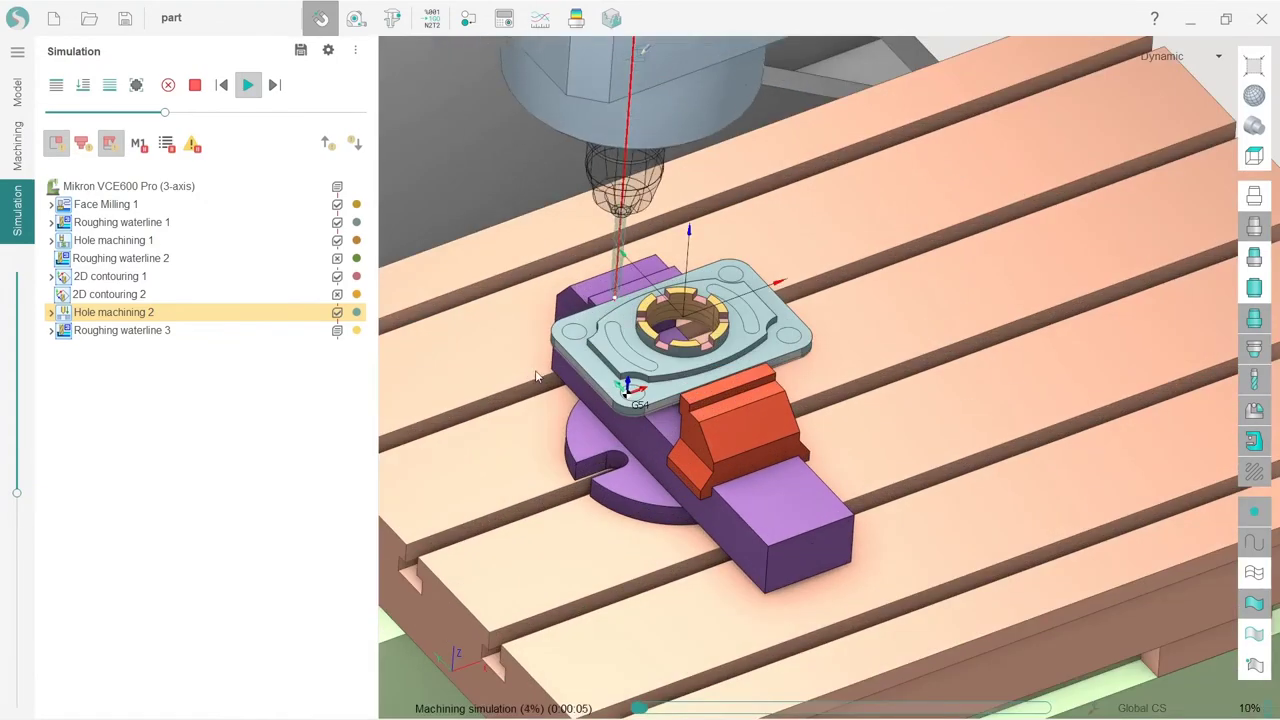
scroll(628, 370, up, 2)
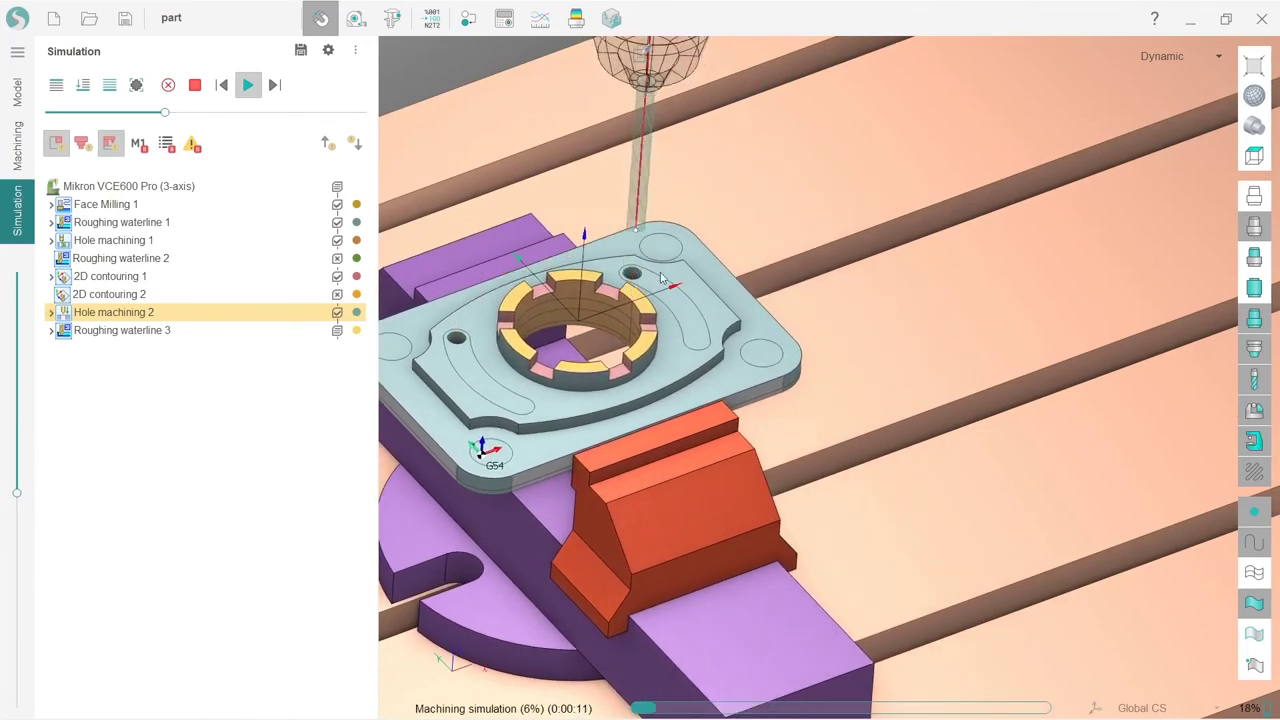
scroll(683, 236, down, 5)
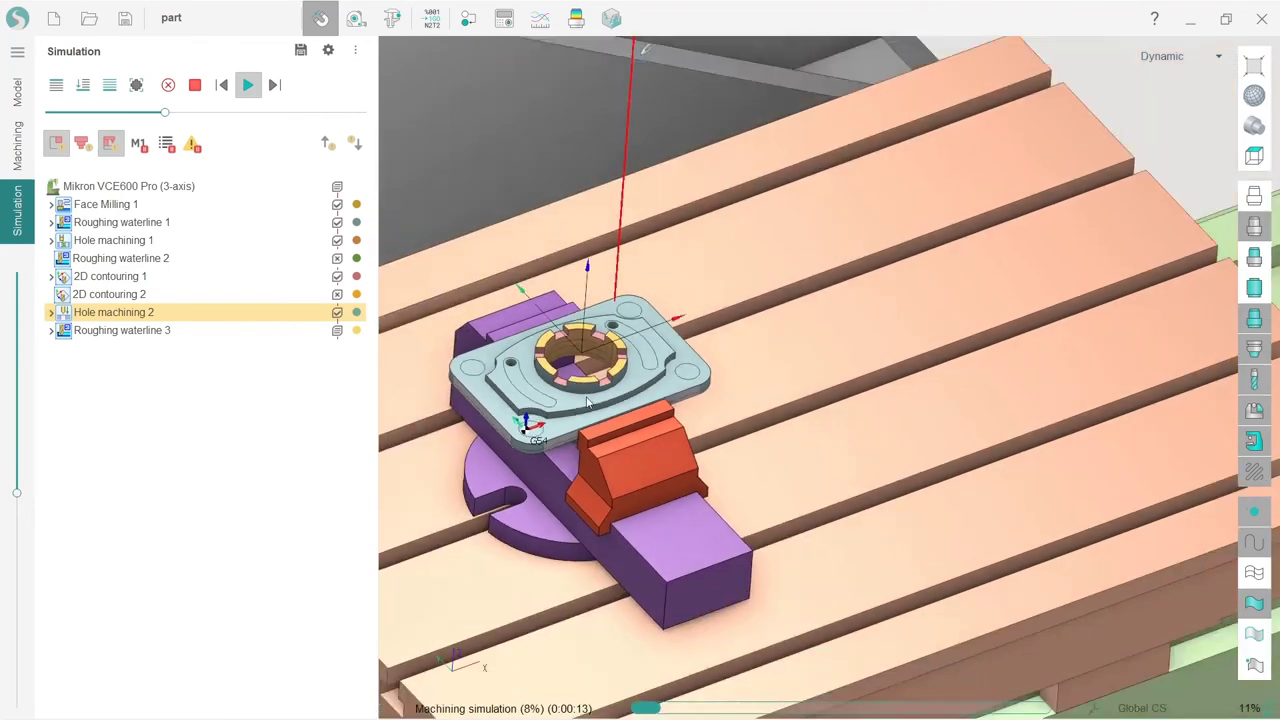
scroll(578, 398, up, 2)
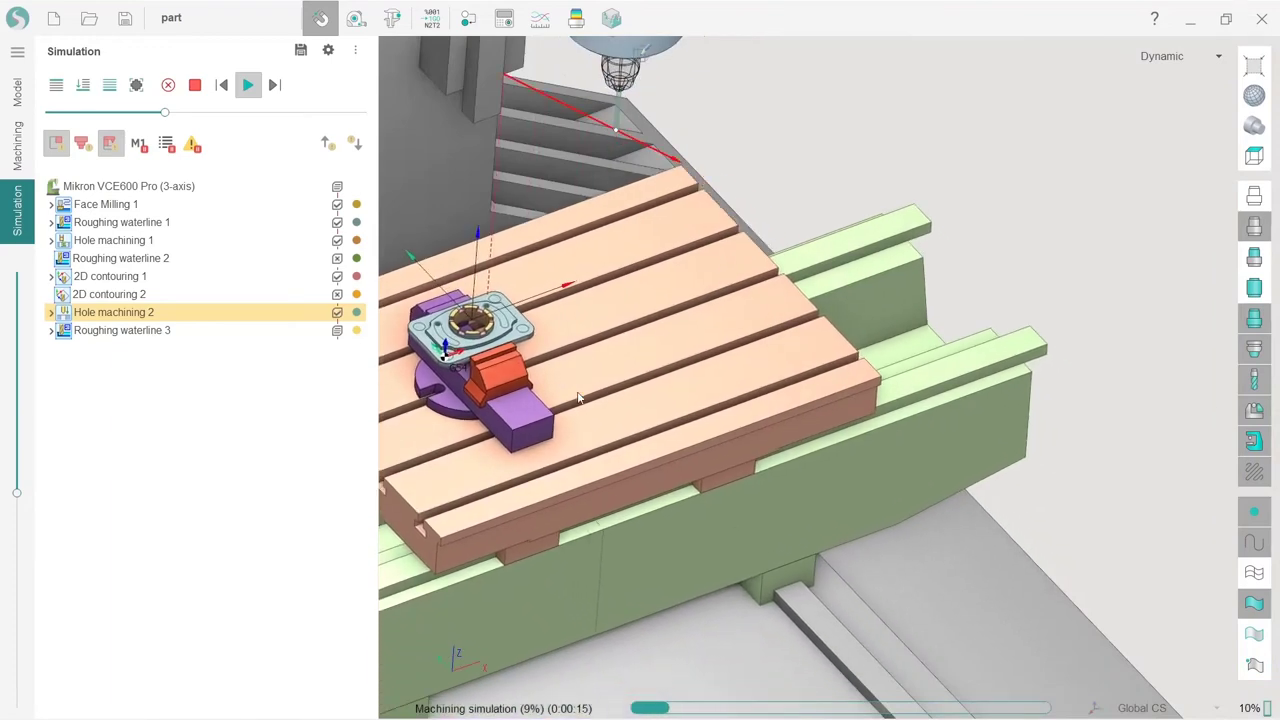
middle_drag(578, 390, 743, 275)
scroll(713, 370, down, 4)
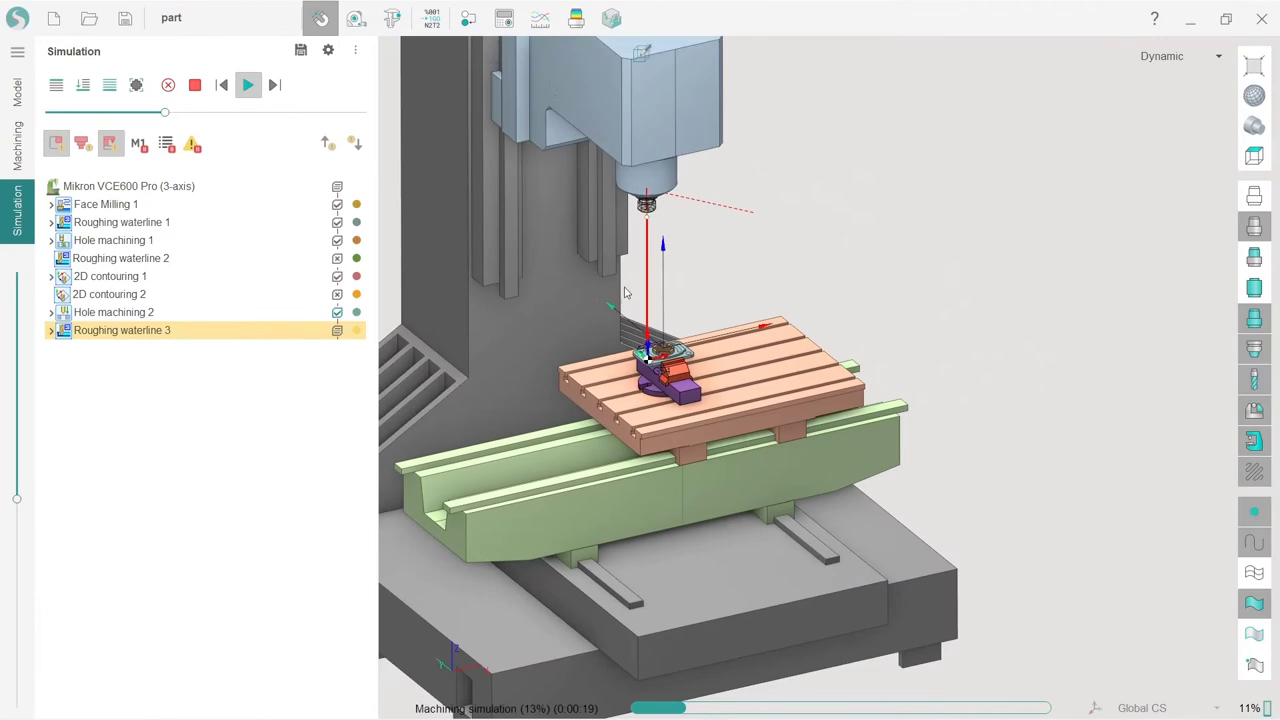
scroll(663, 246, up, 4)
scroll(683, 545, up, 2)
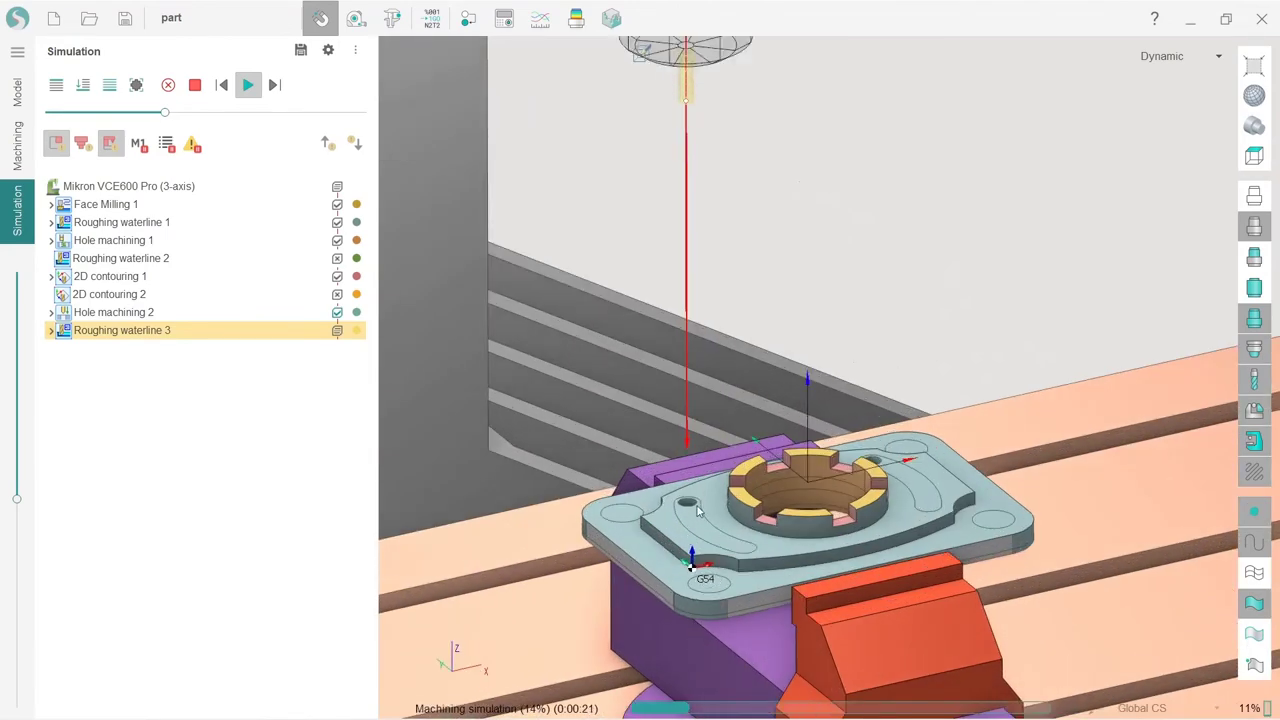
middle_drag(719, 582, 732, 610)
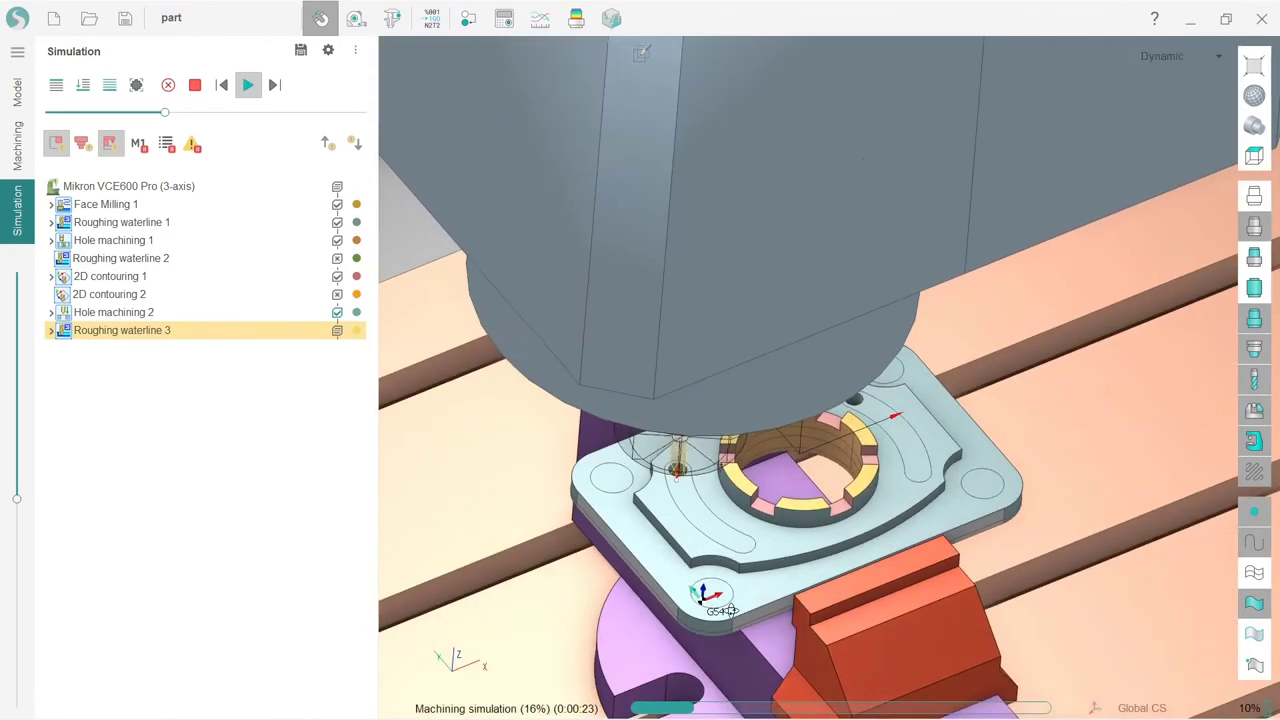
scroll(679, 519, up, 3)
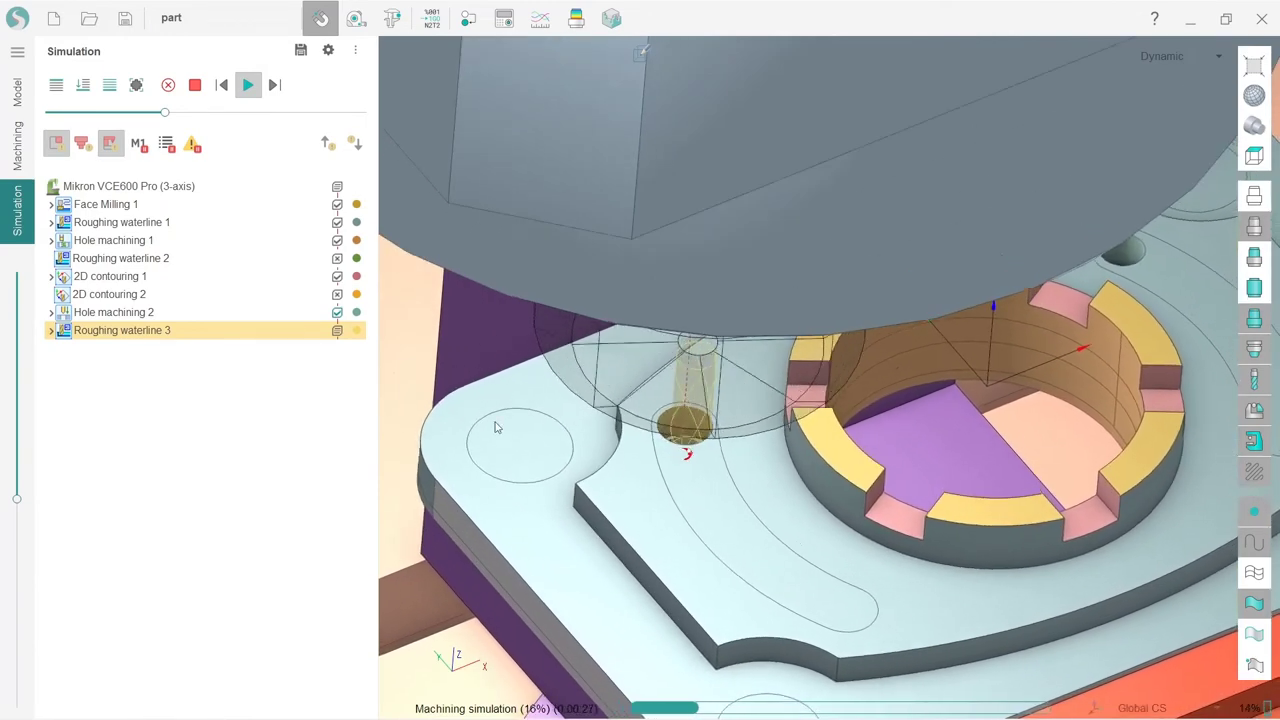
Speed up the running simulation and hide the machine to follow the adaptive roughing along the curved slots
click(191, 113)
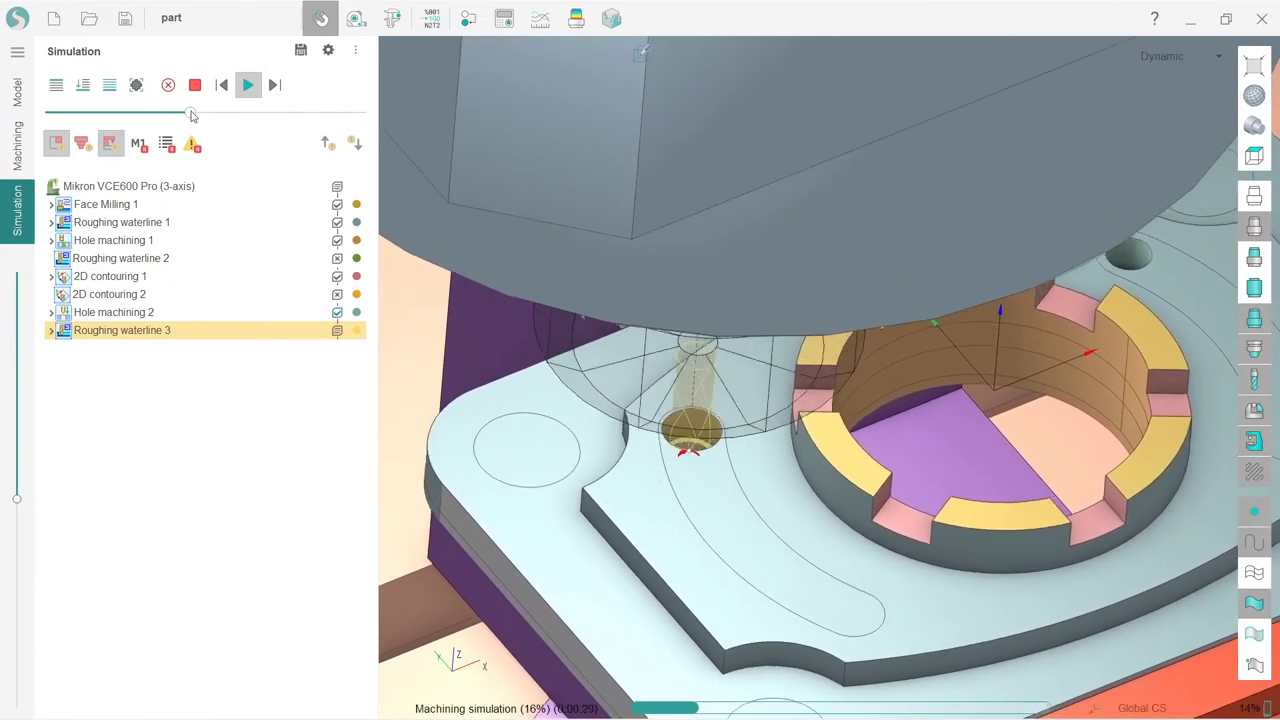
drag(192, 114, 227, 117)
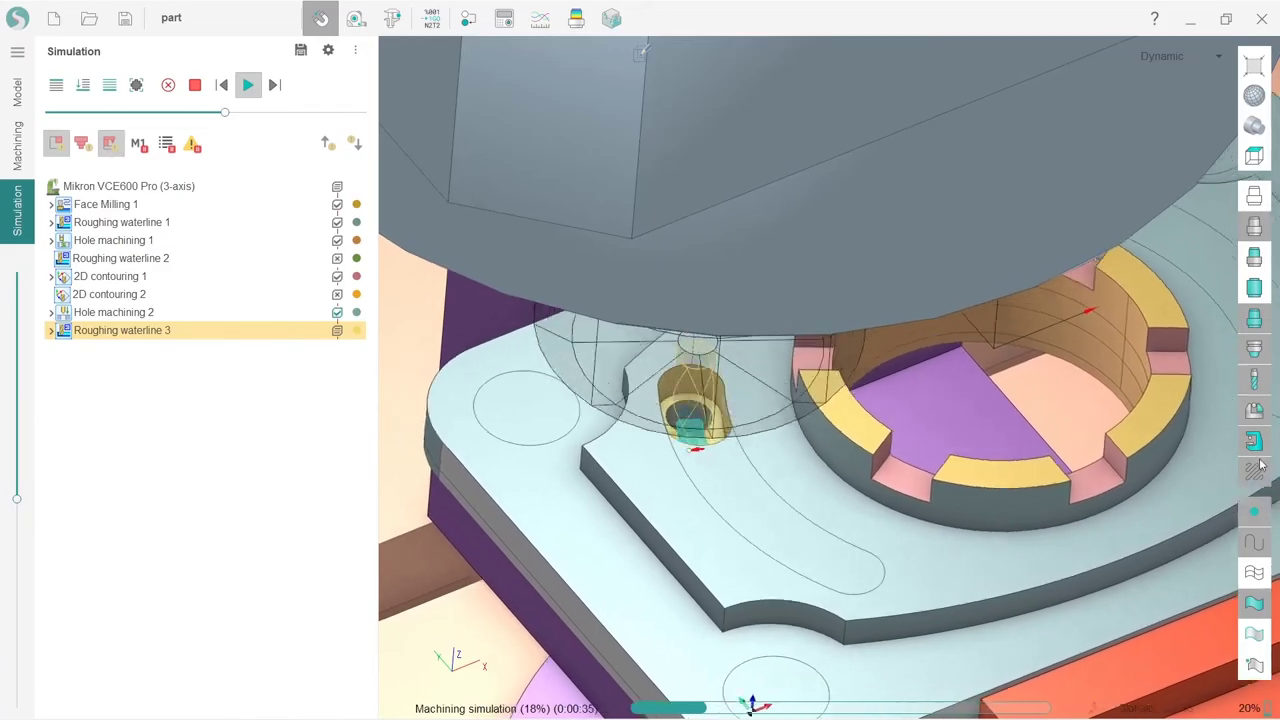
click(1256, 444)
middle_drag(663, 501, 701, 438)
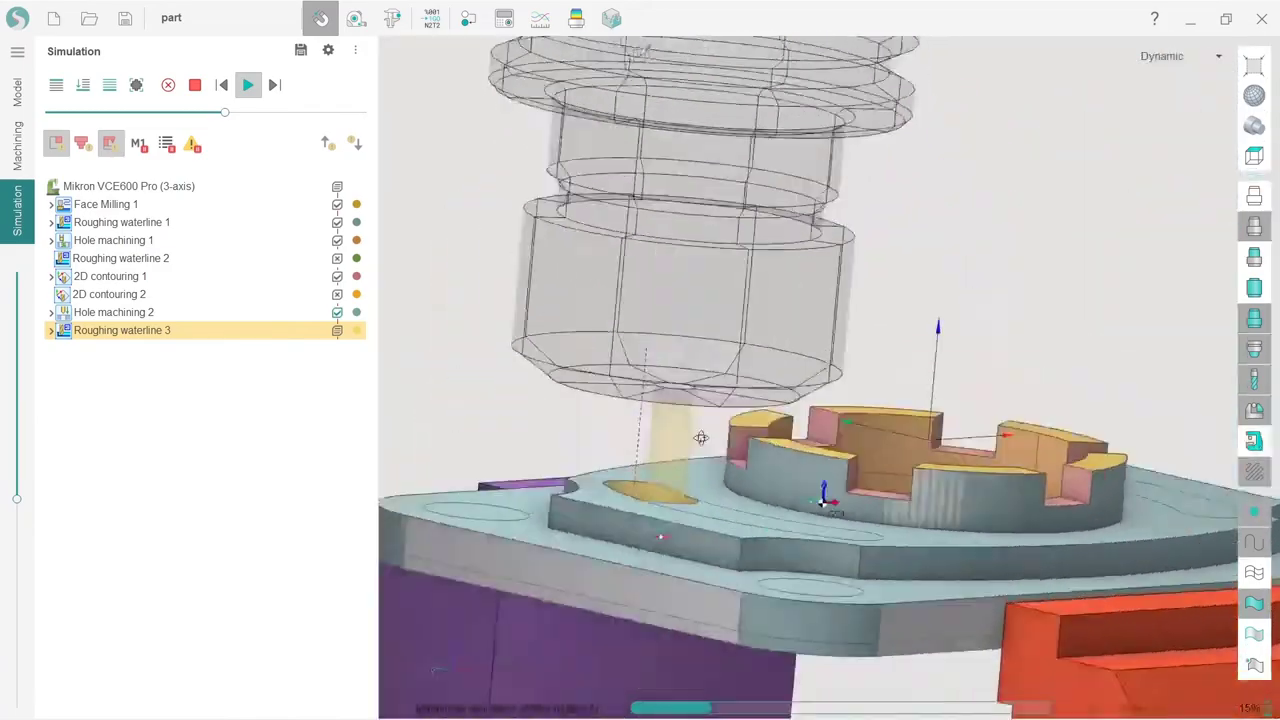
drag(700, 437, 903, 443)
scroll(626, 518, up, 5)
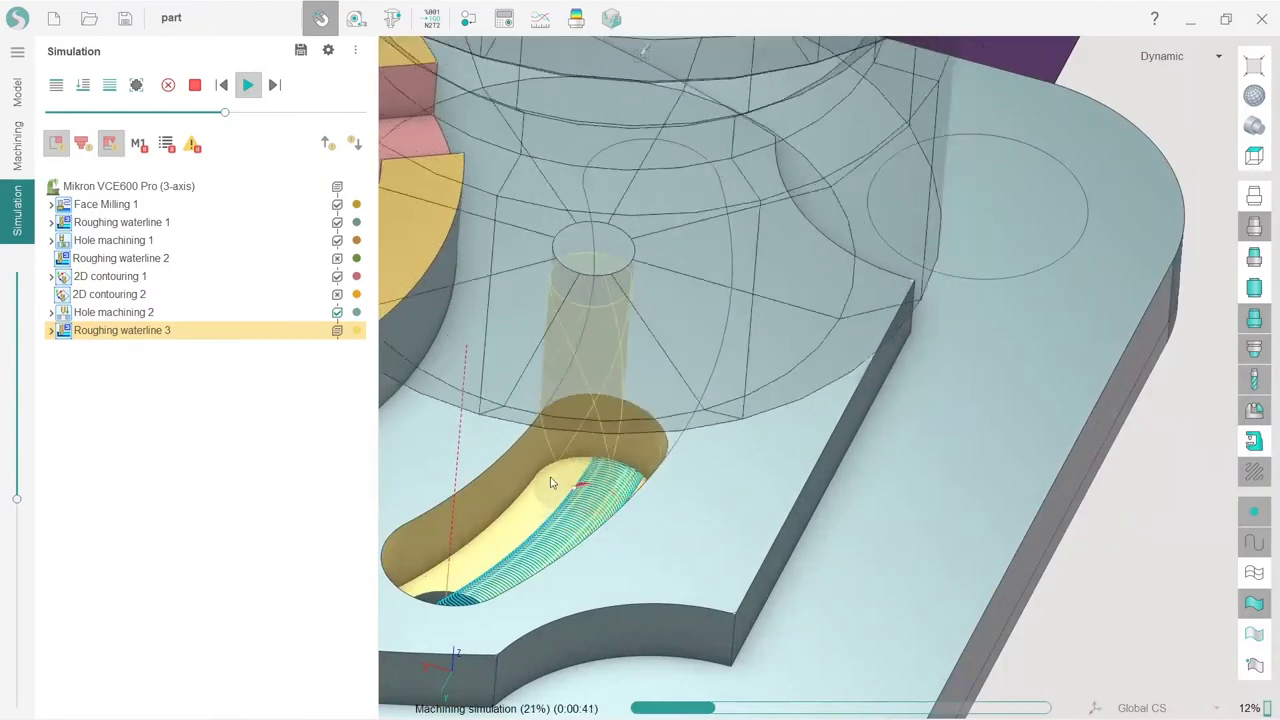
drag(226, 112, 280, 113)
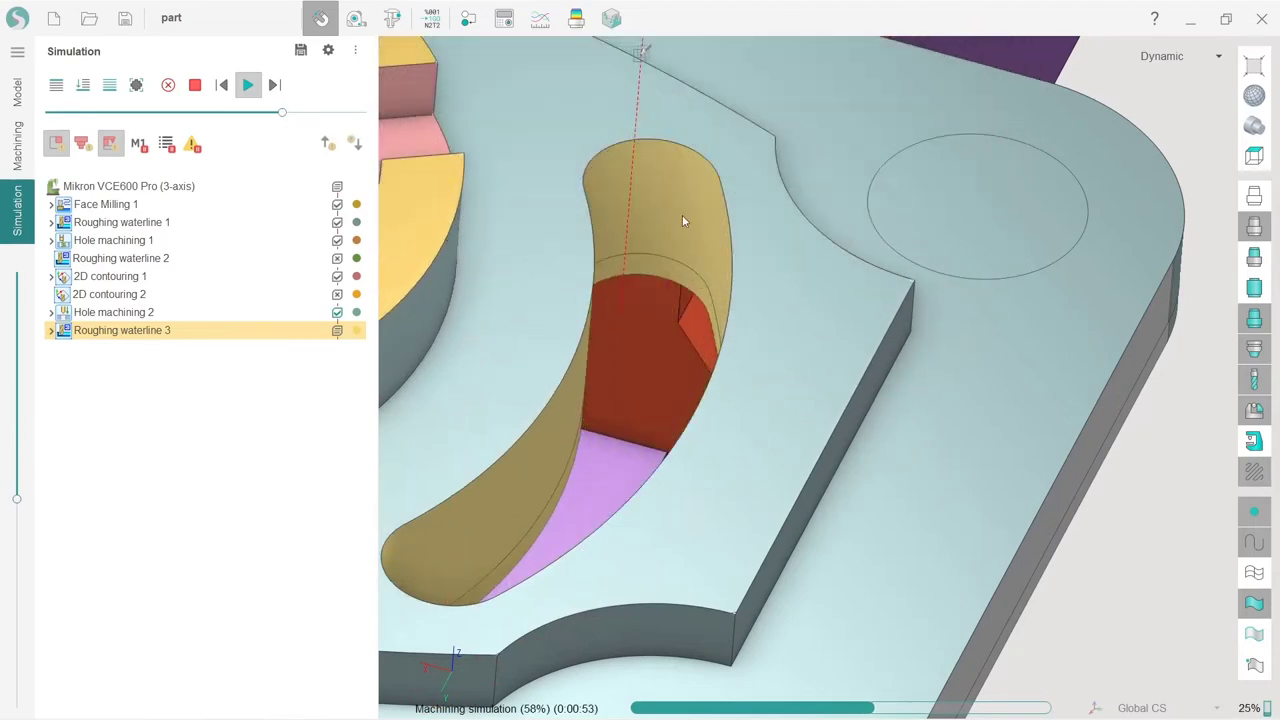
Set the Depth Step of Roughing waterline 3 to a count of 1, turn off Clear flats and recalculate its toolpath
click(17, 146)
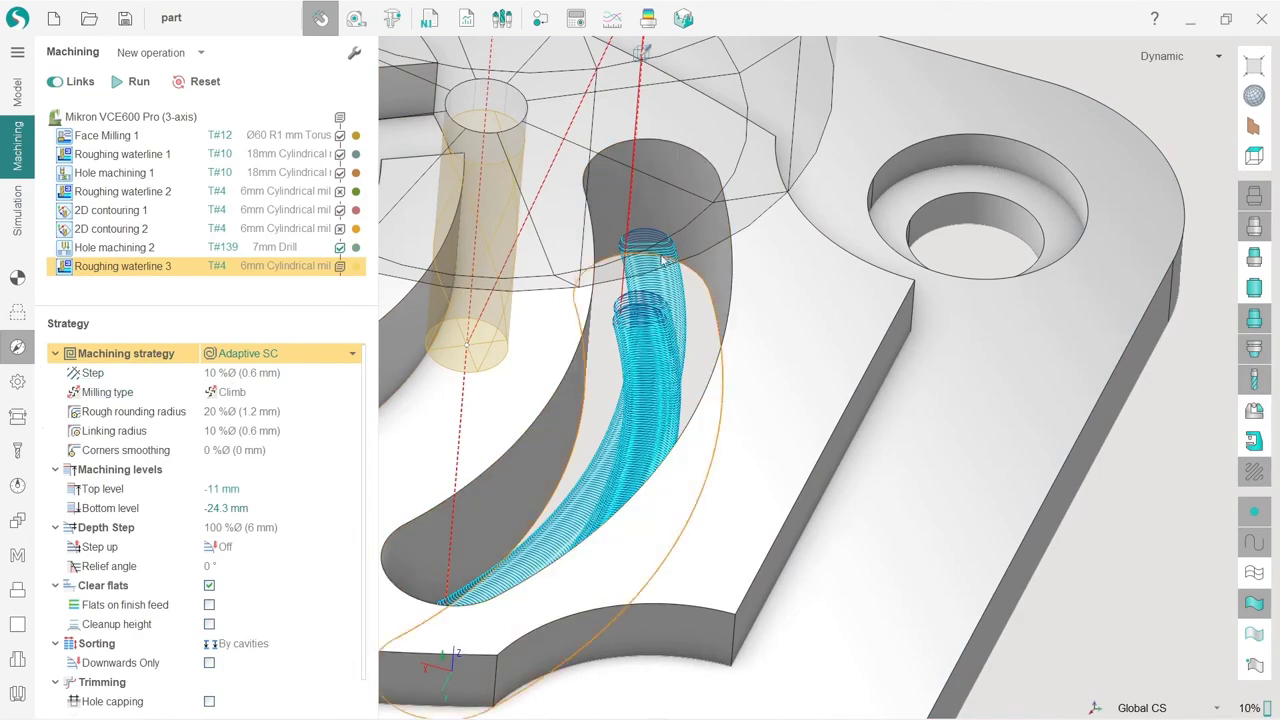
middle_drag(643, 492, 592, 334)
right_drag(592, 333, 591, 440)
click(297, 373)
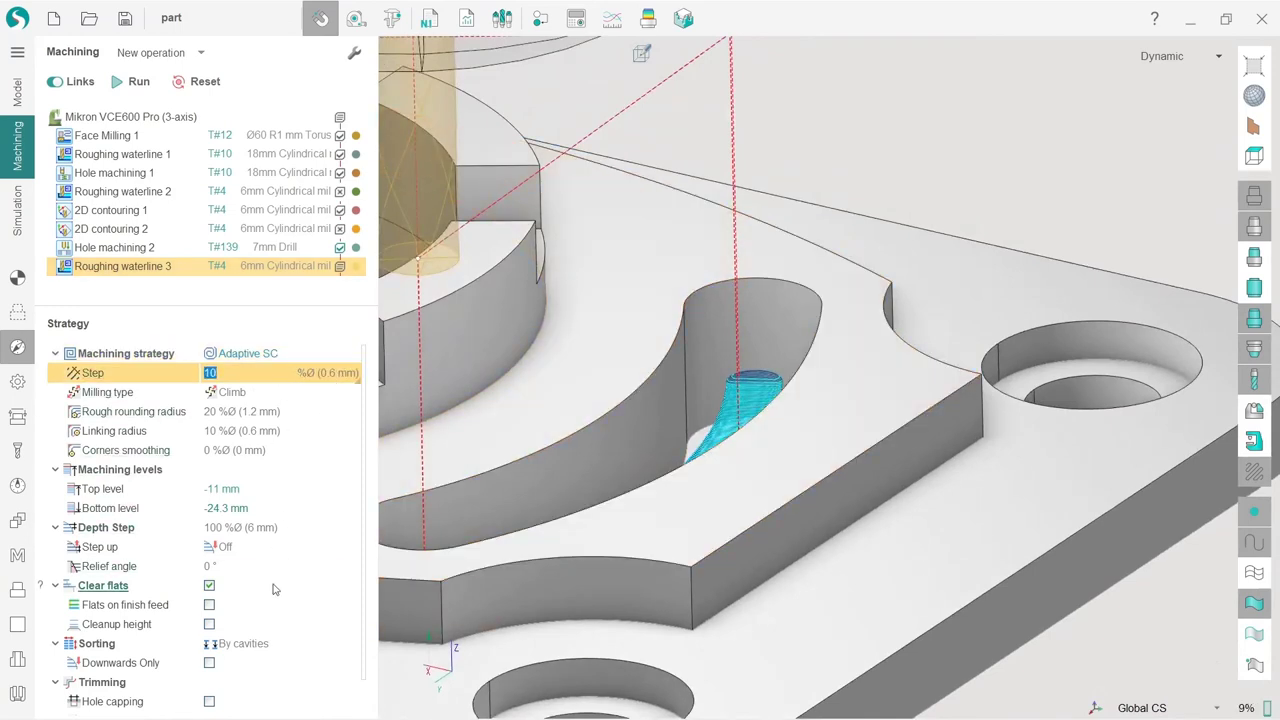
click(288, 529)
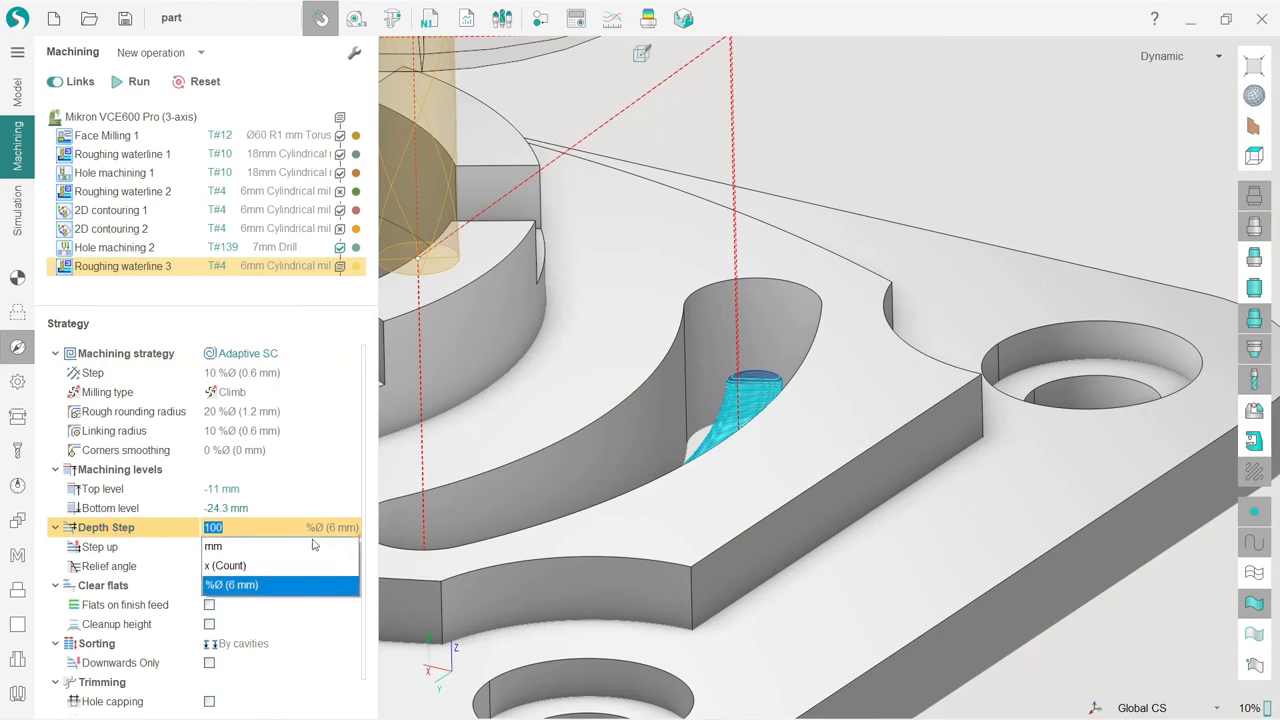
click(268, 566)
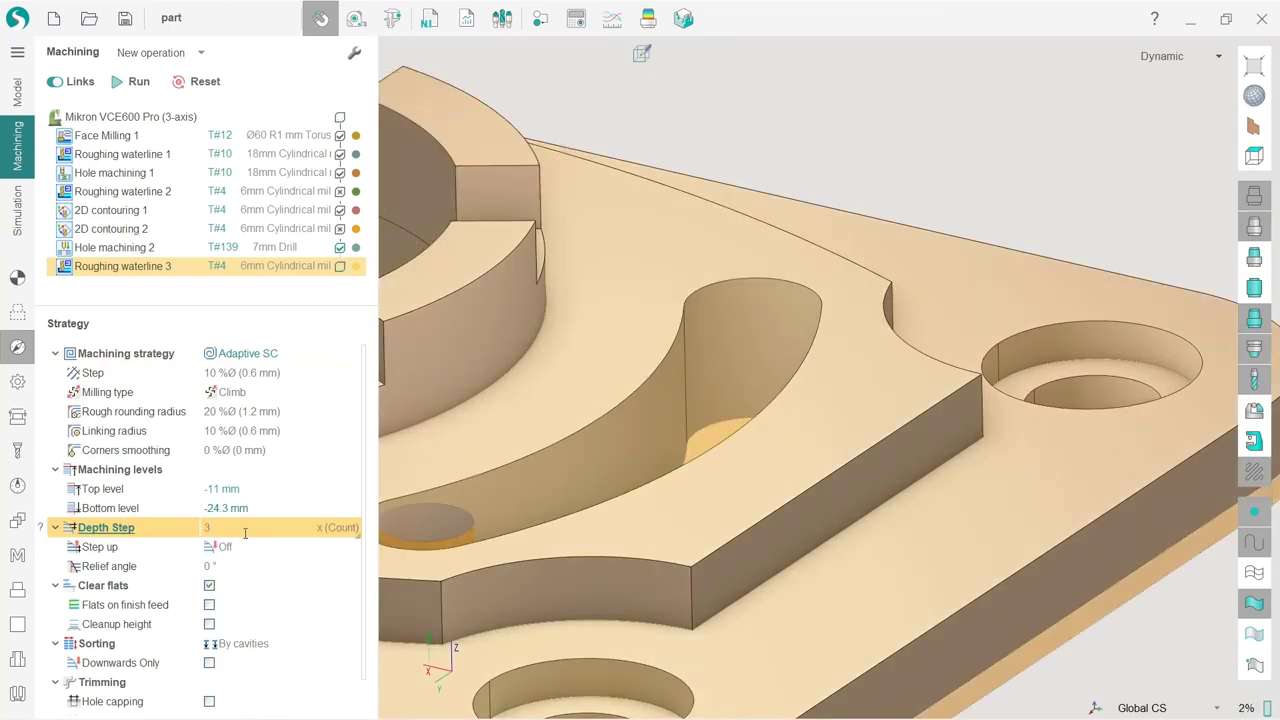
click(209, 586)
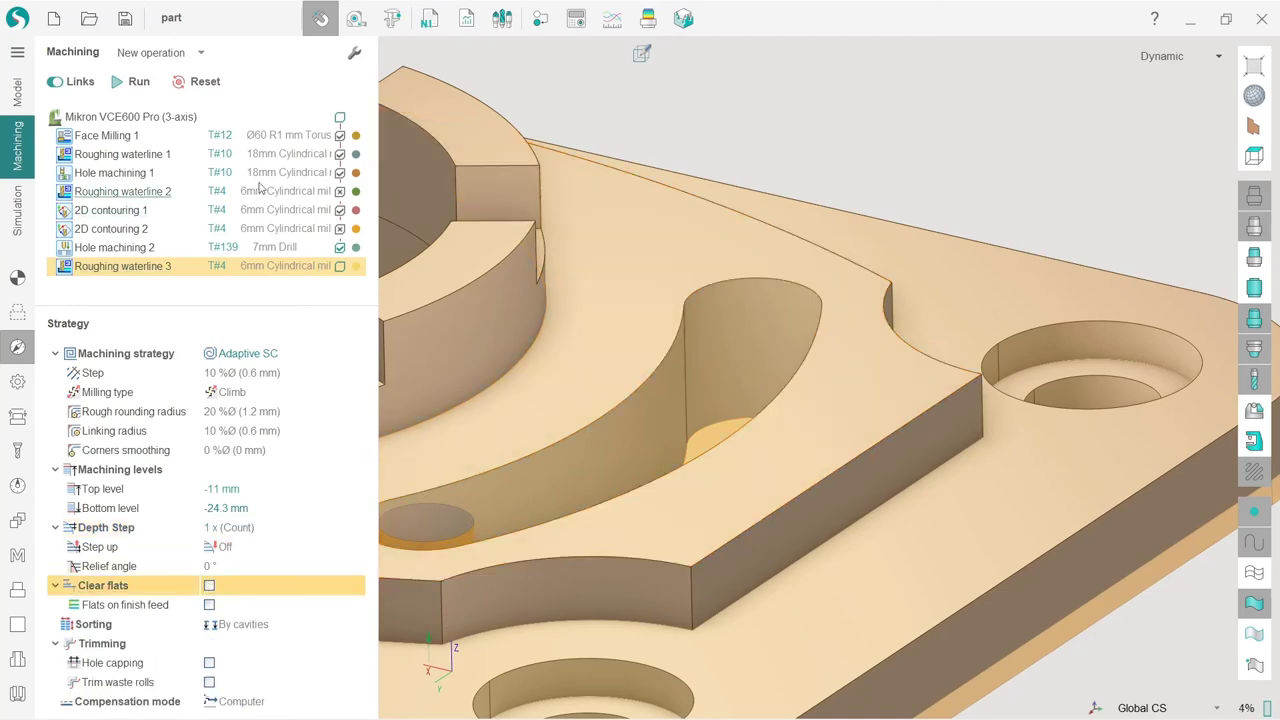
click(134, 87)
Set the slot roughing's Depth Step to a count of 3 and recalculate its toolpath
middle_drag(714, 406, 818, 391)
right_drag(818, 390, 786, 432)
click(241, 527)
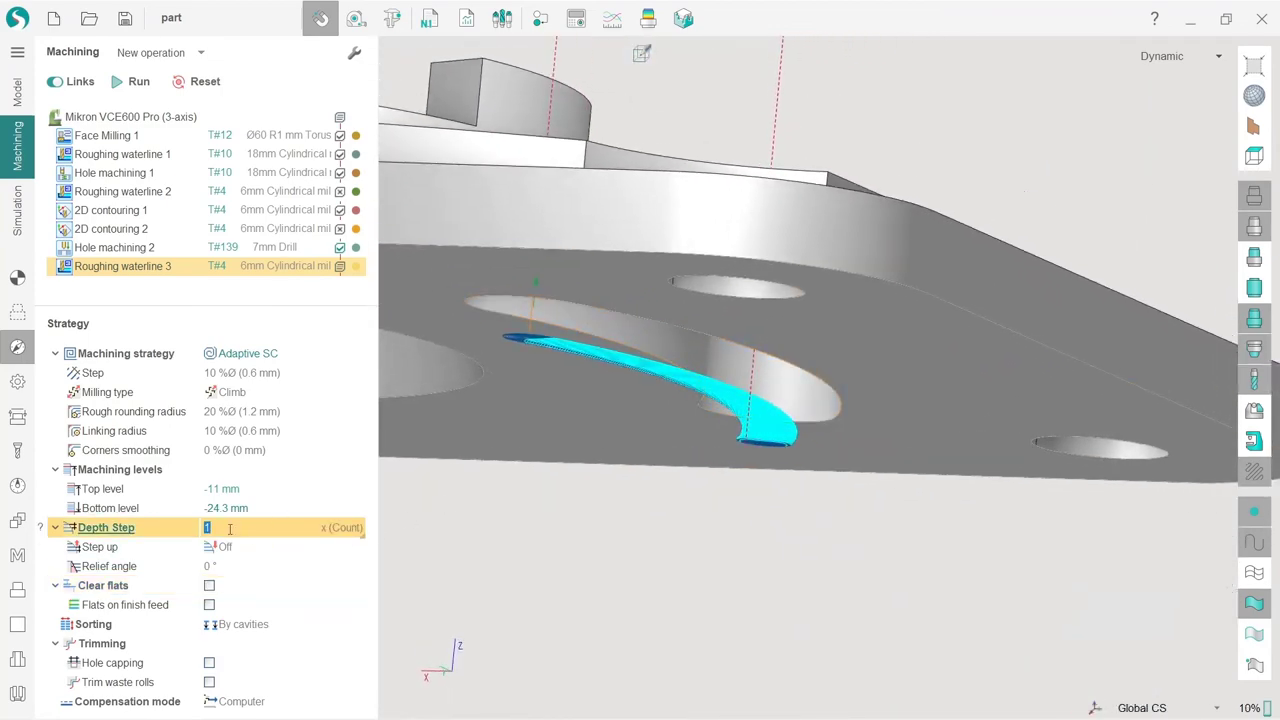
click(333, 575)
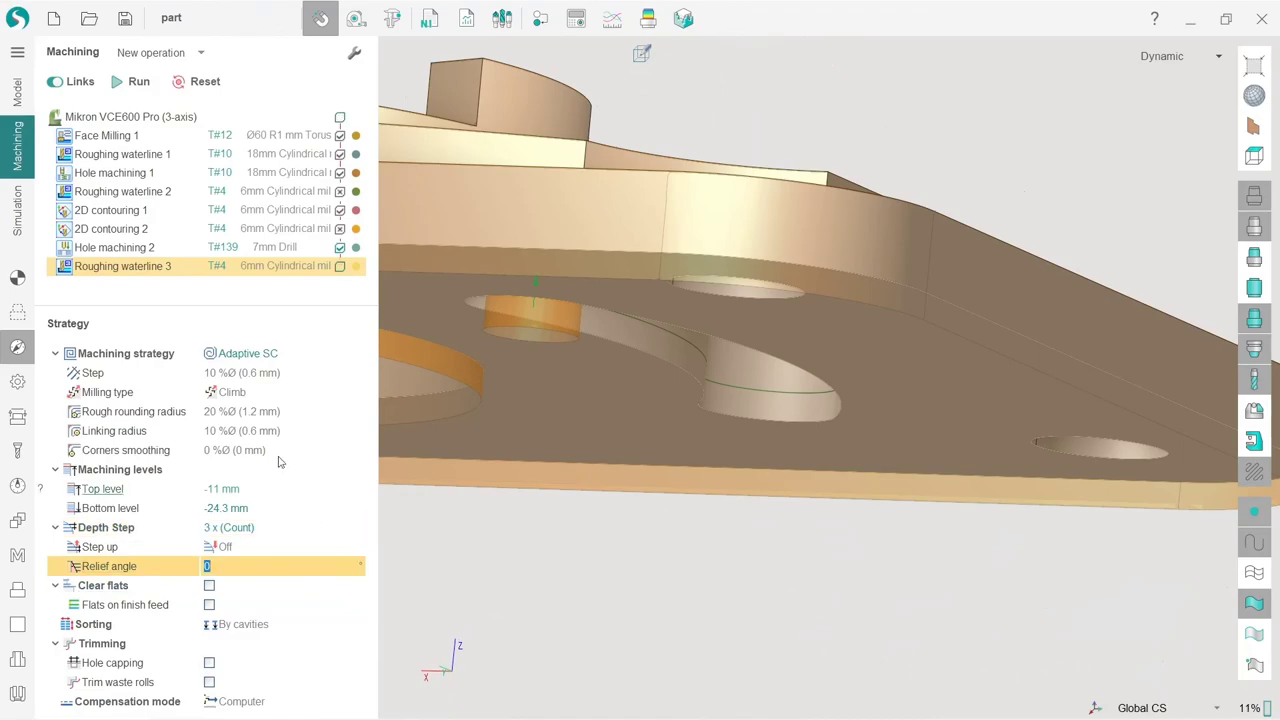
click(137, 82)
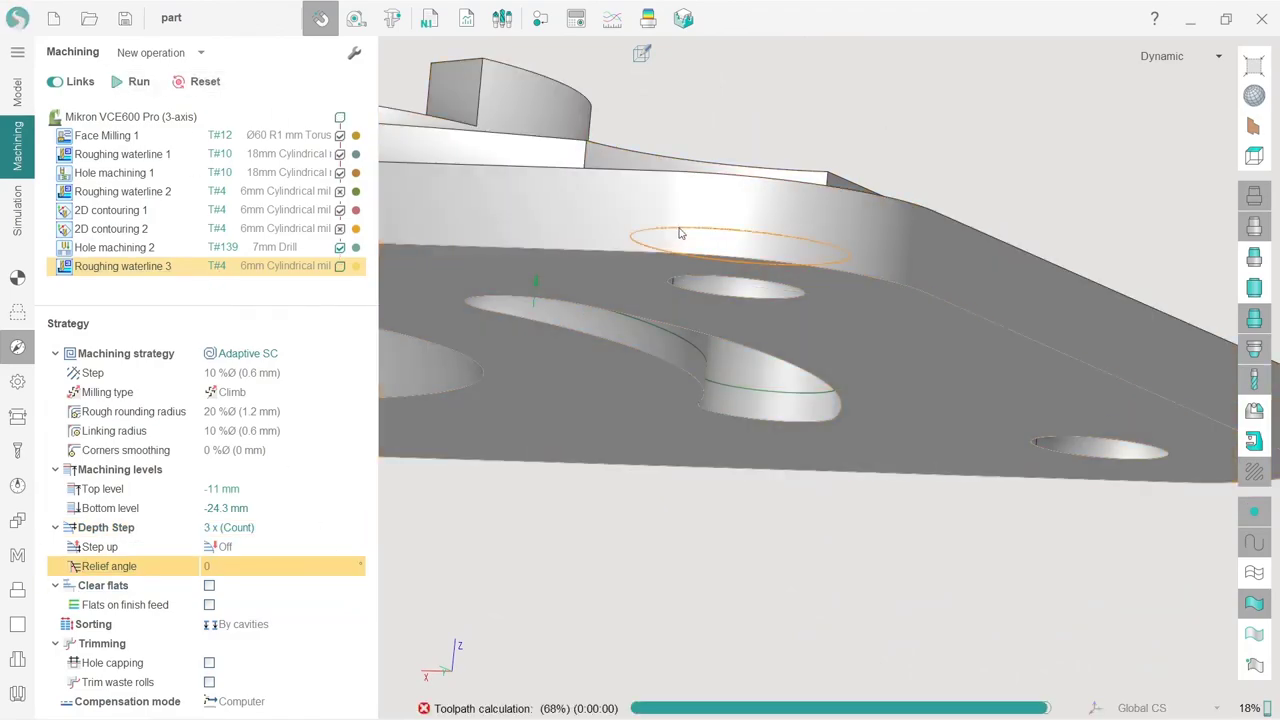